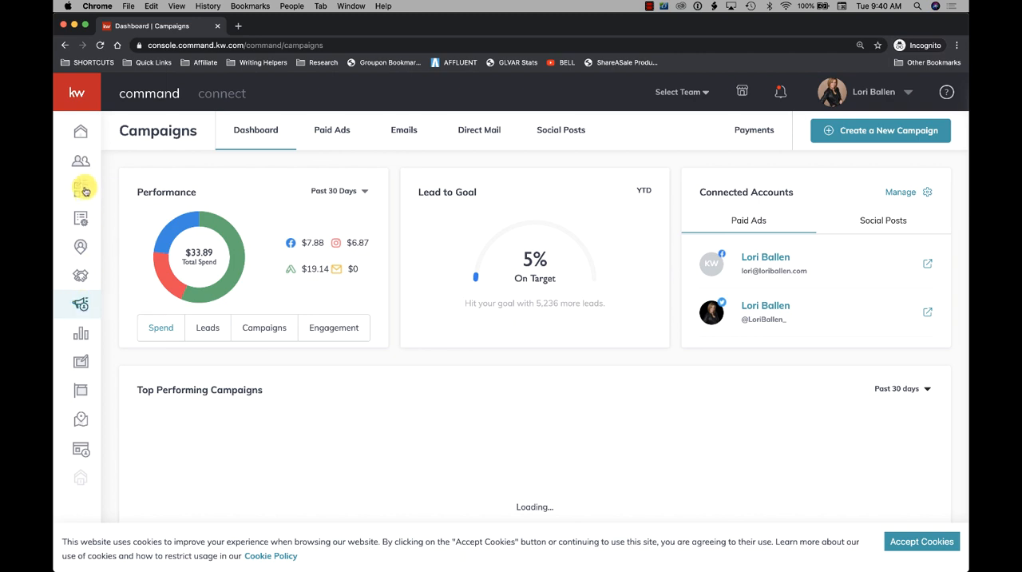
- Start a new paid Search Ad campaign and name it "Henderson Homes For Sale"
click(884, 133)
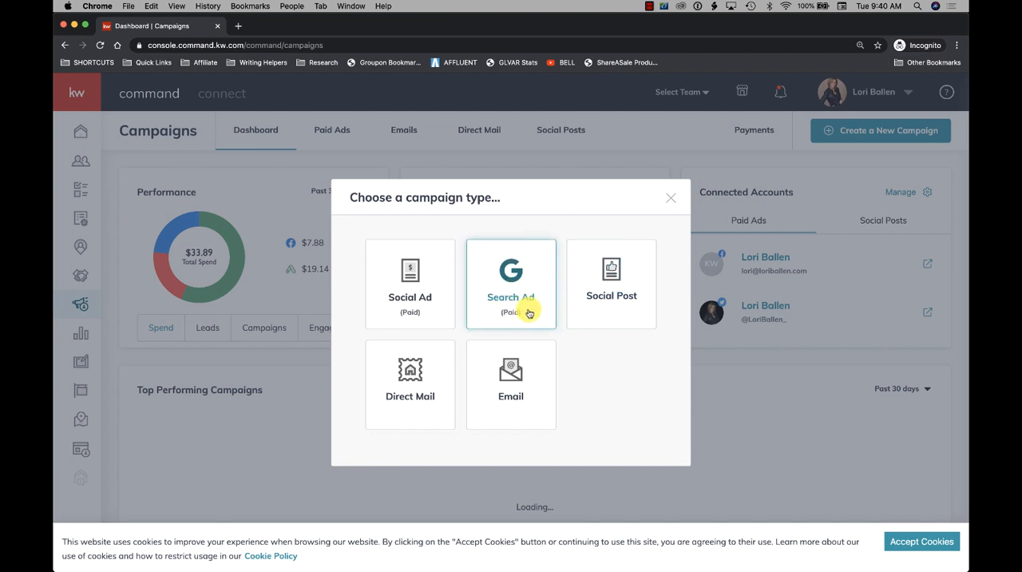
click(515, 272)
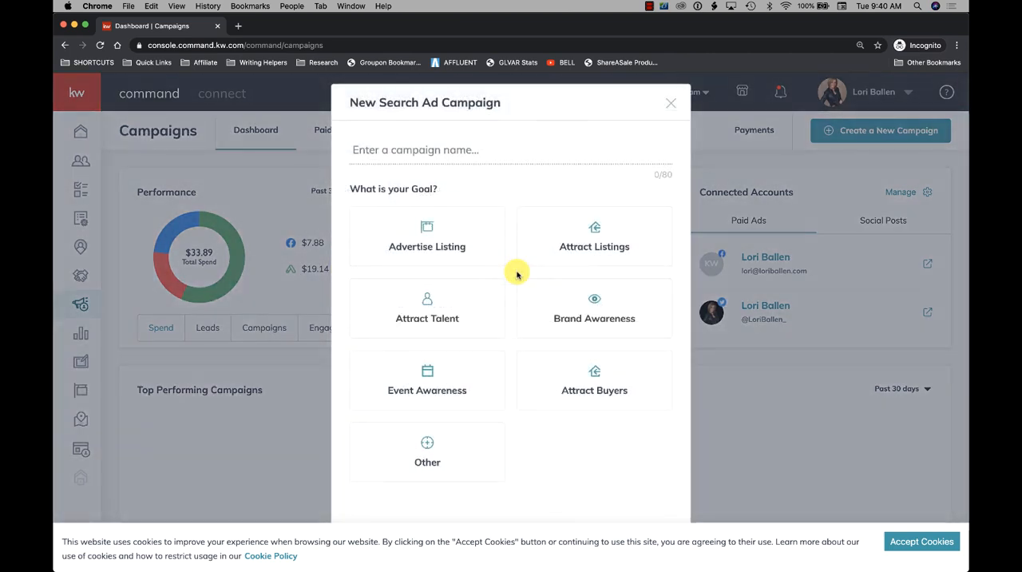
click(458, 152)
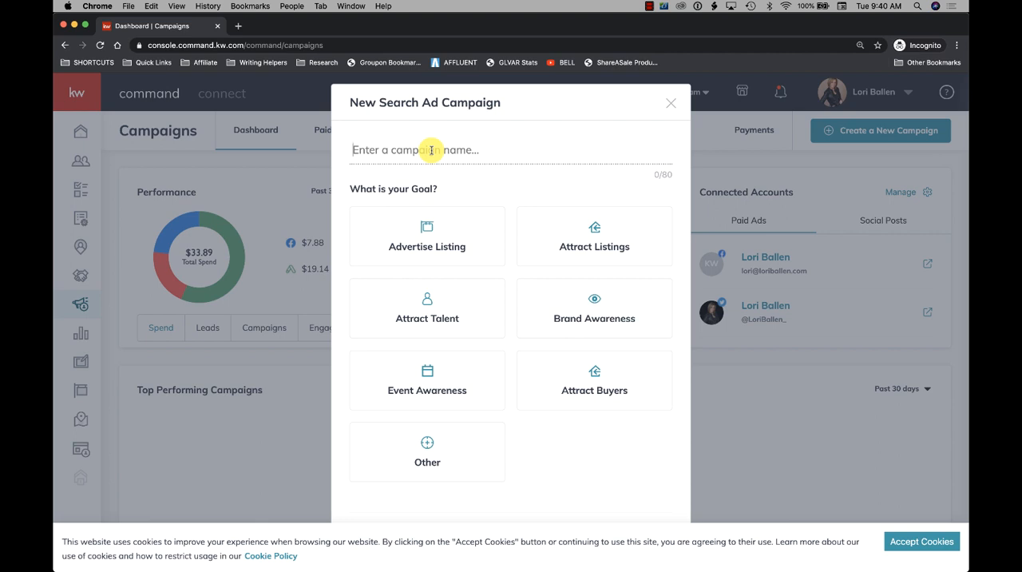
text(Hen)
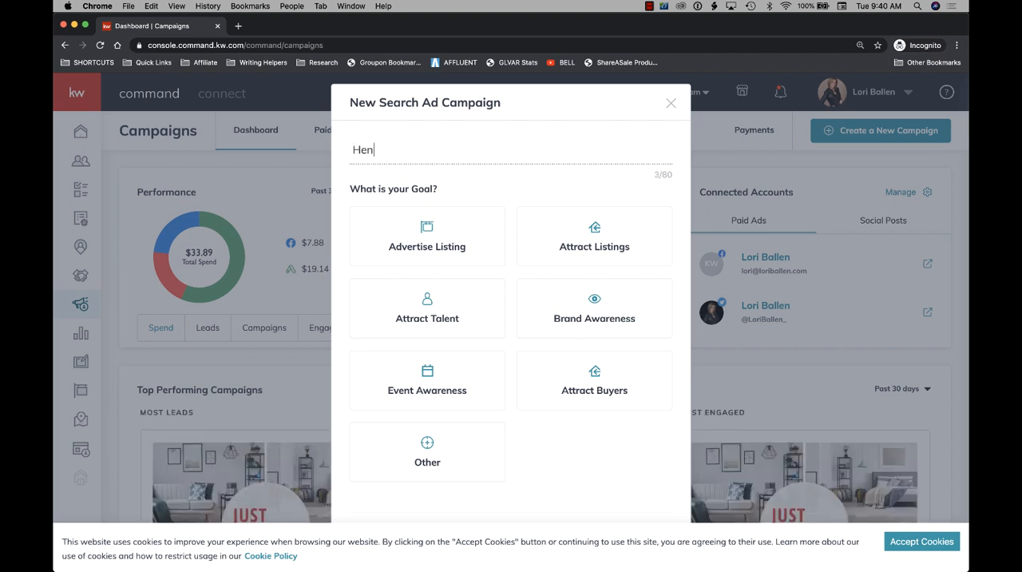
text(derson Homes For S)
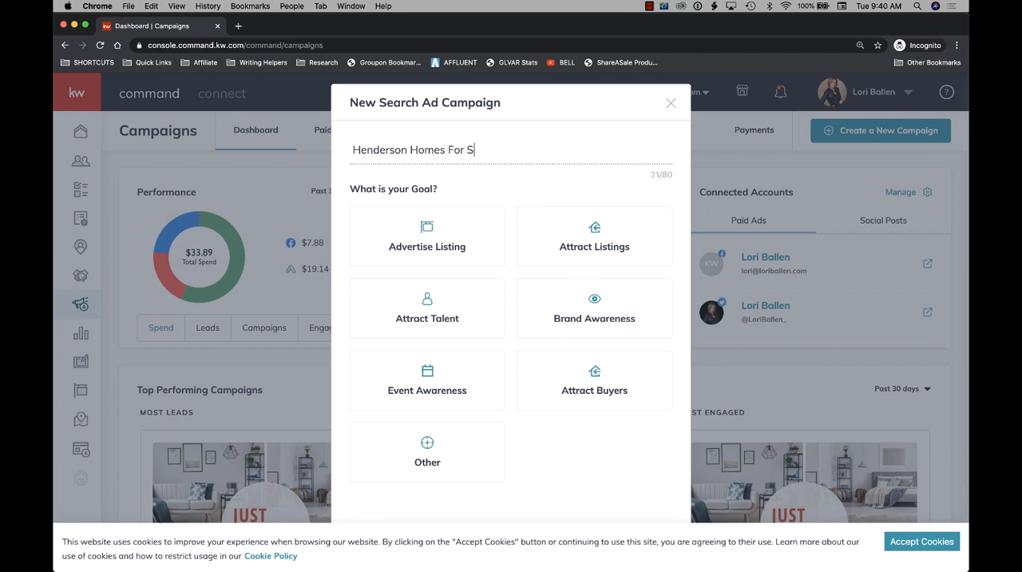
text(ale)
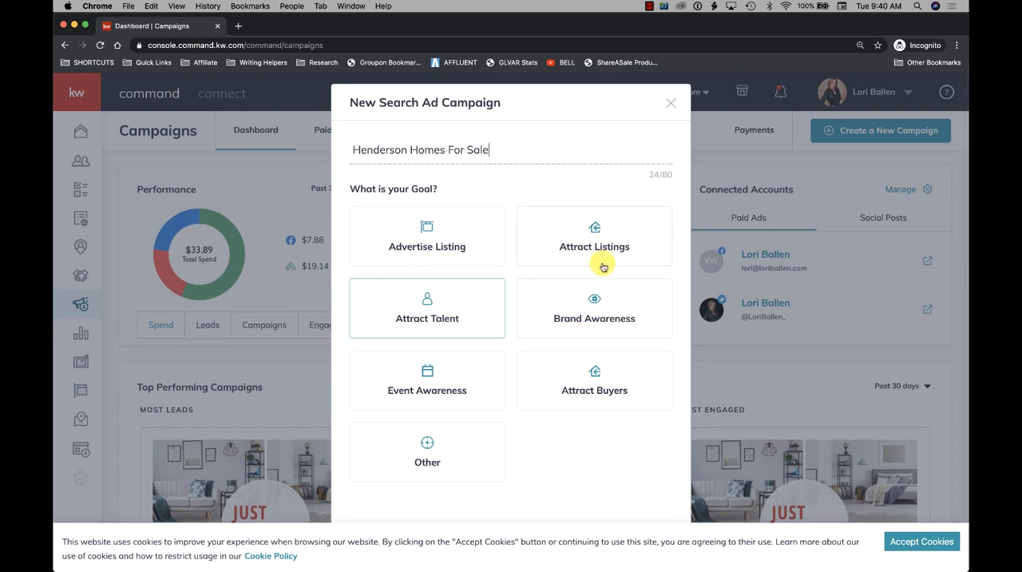
- Choose Brand Awareness as the campaign goal and accept the website's cookies
click(612, 319)
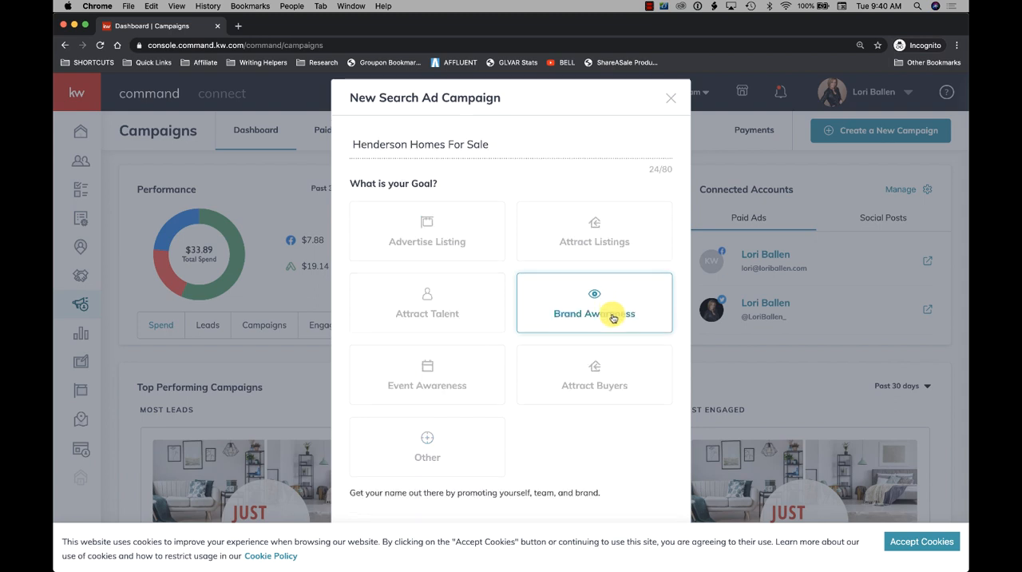
scroll(497, 406, down, 1)
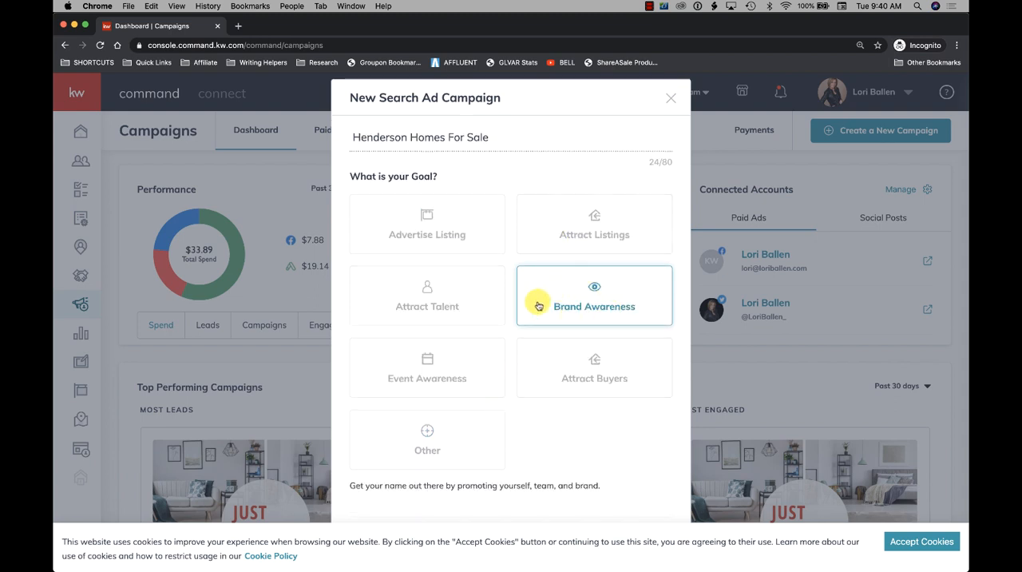
click(922, 541)
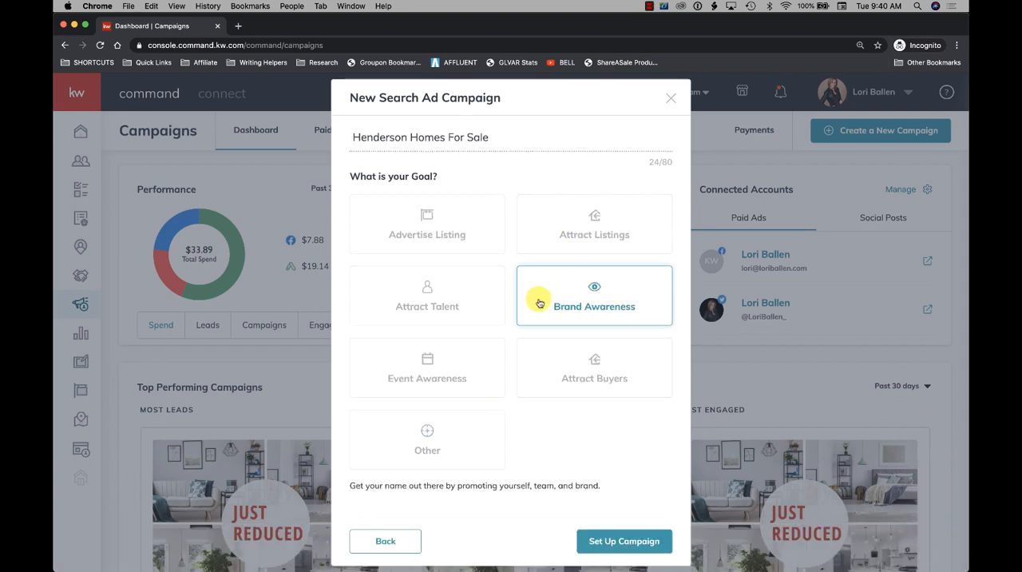
- Proceed to setting up the campaign with the chosen name and goal
scroll(621, 311, down, 2)
scroll(600, 391, down, 2)
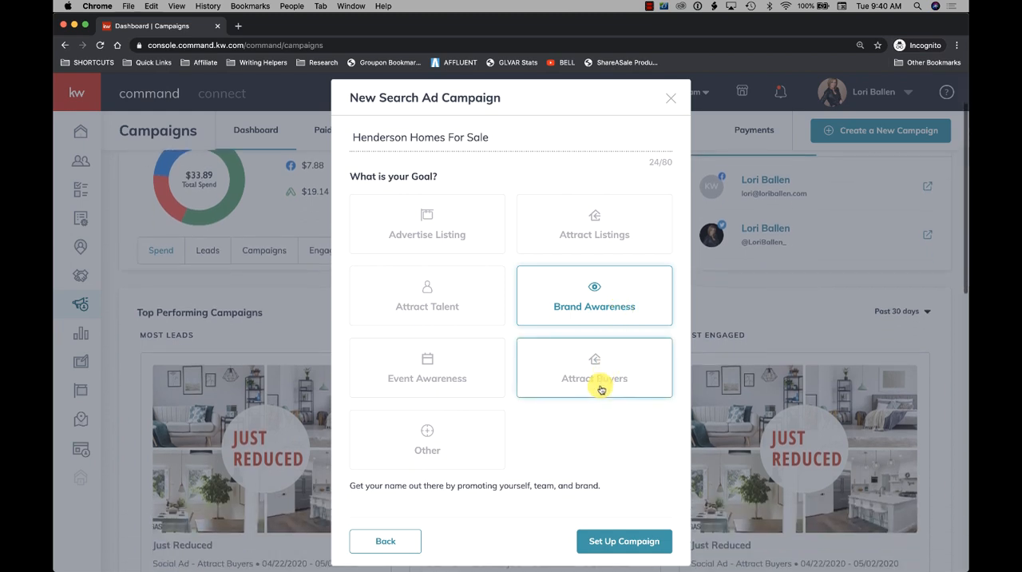
scroll(600, 389, up, 1)
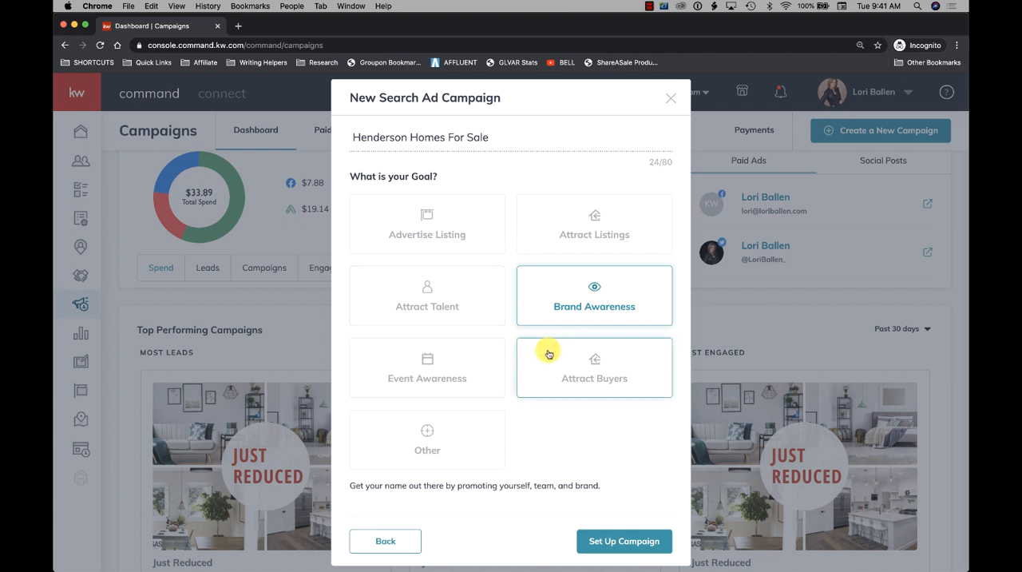
scroll(530, 413, down, 1)
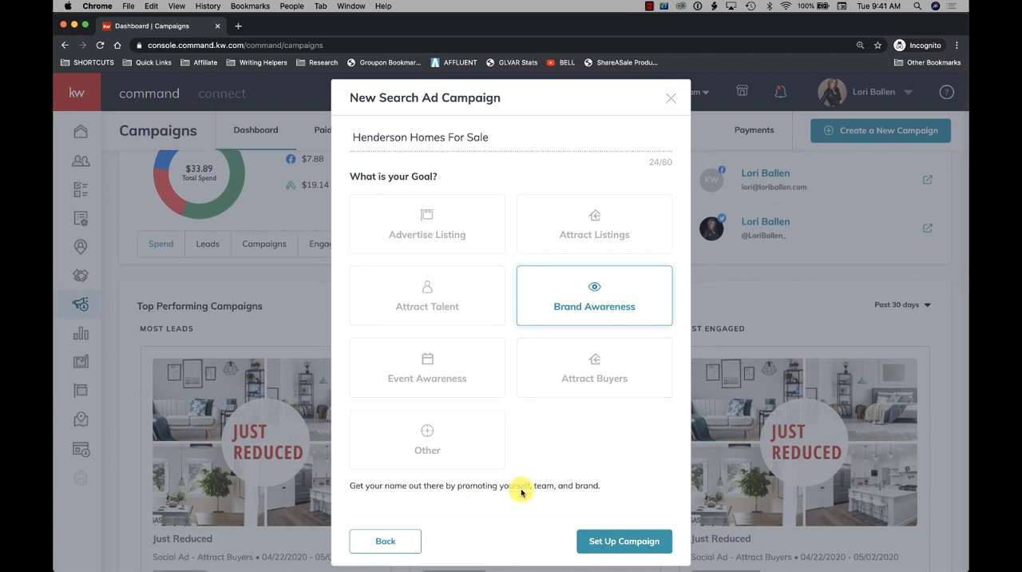
click(609, 546)
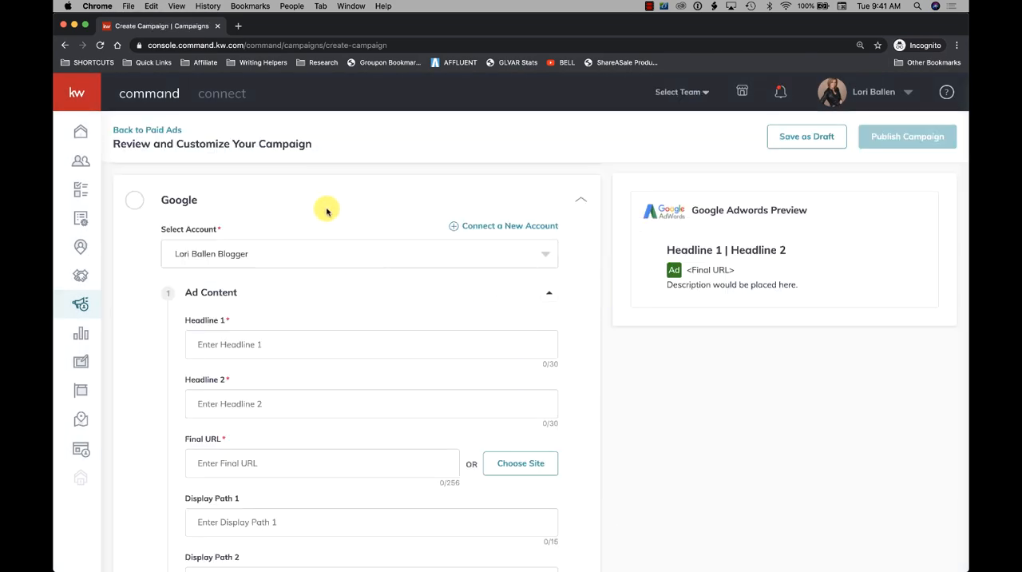
- Collapse the Google section and open the Name & Goal section to review the campaign's name and goal
click(135, 202)
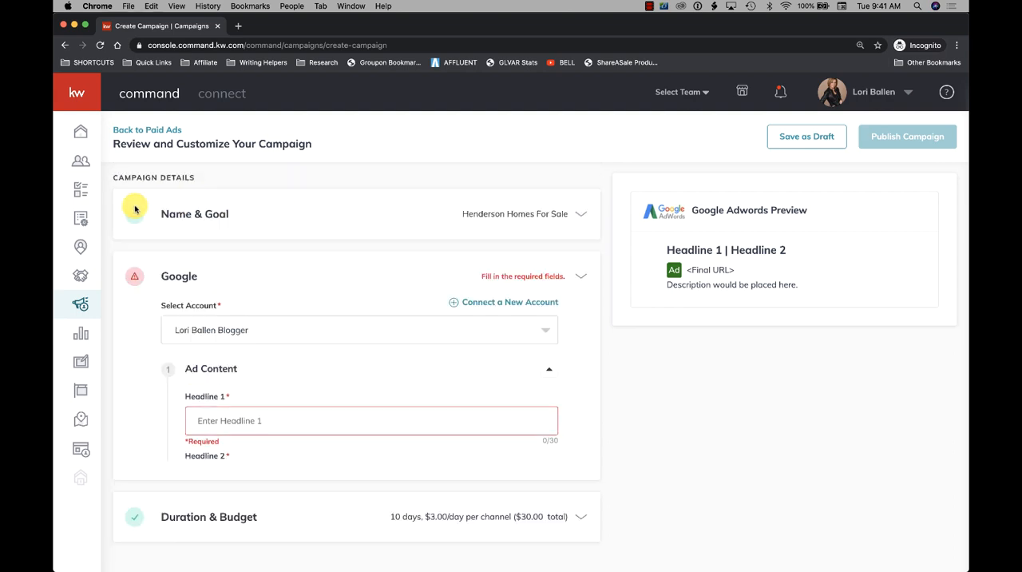
click(136, 281)
click(200, 223)
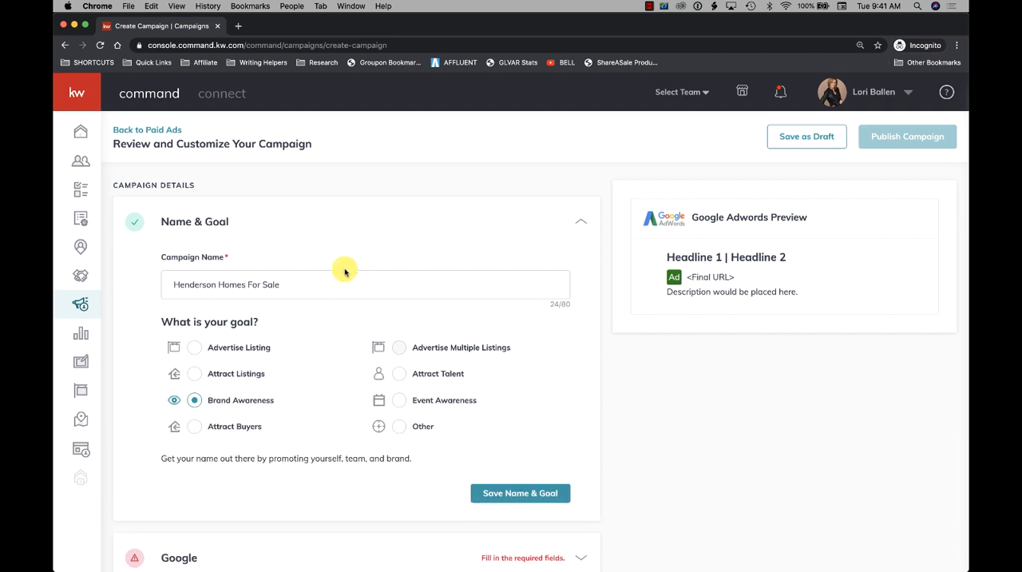
scroll(345, 273, down, 1)
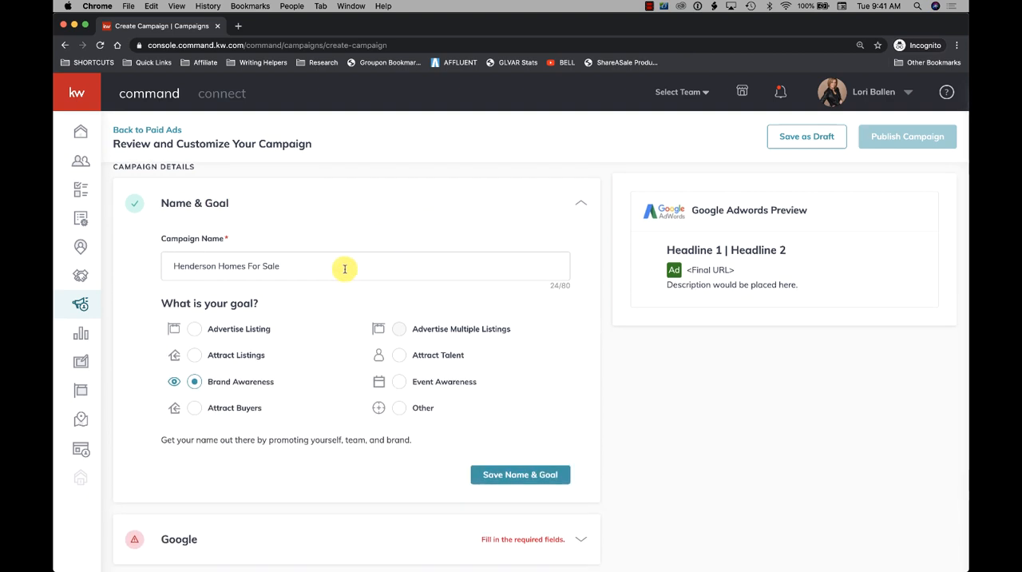
scroll(345, 269, down, 1)
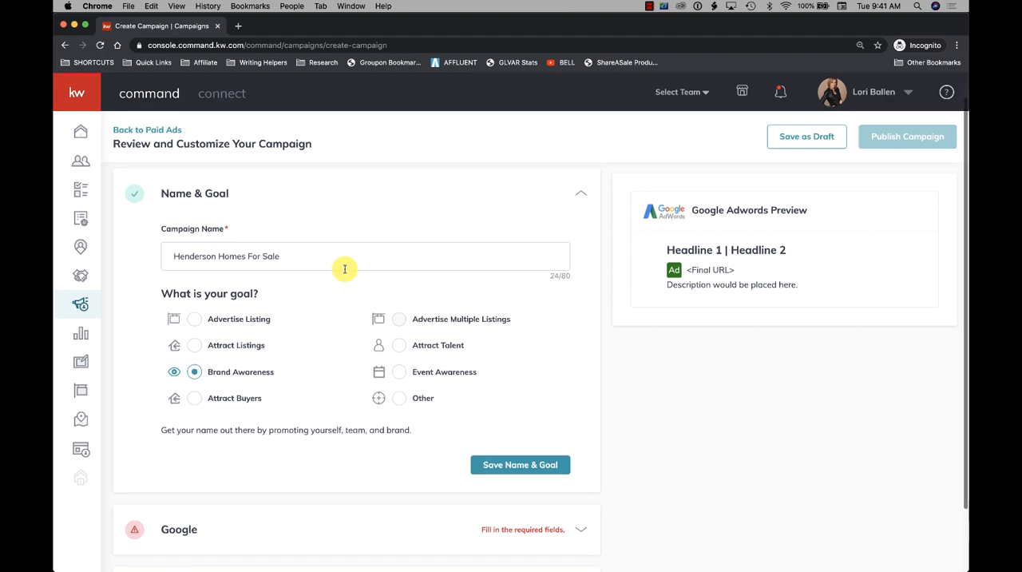
scroll(346, 269, down, 3)
- Search the web for "google ads" in a new tab, view the official Google Ads site and close the tab
click(238, 26)
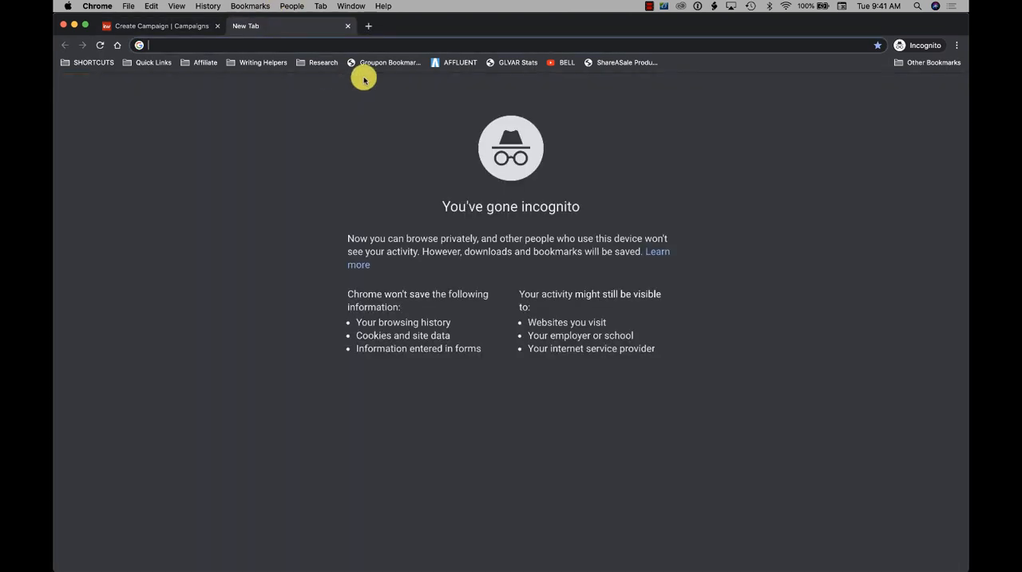
text(google ads)
key(Return)
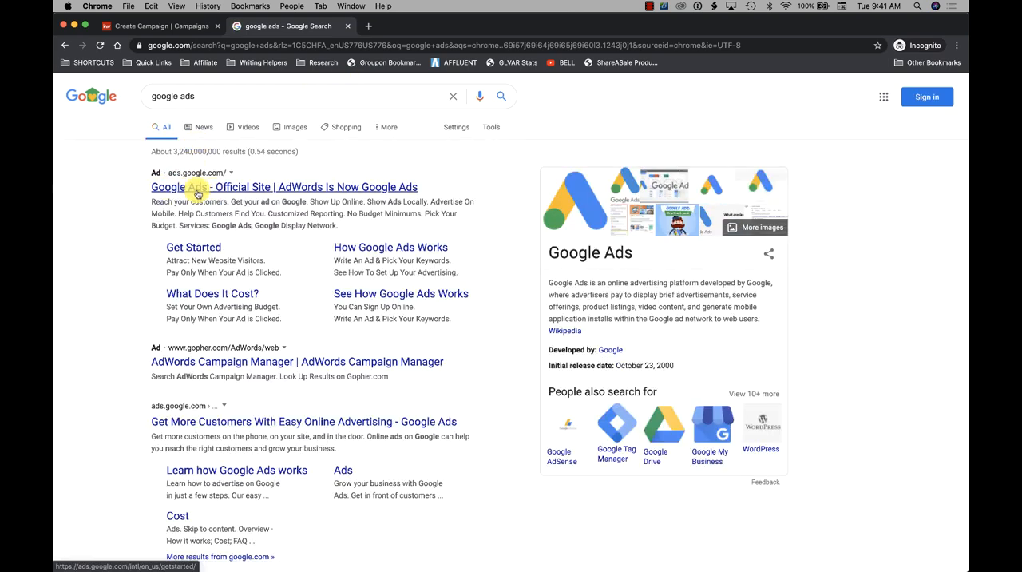
click(199, 192)
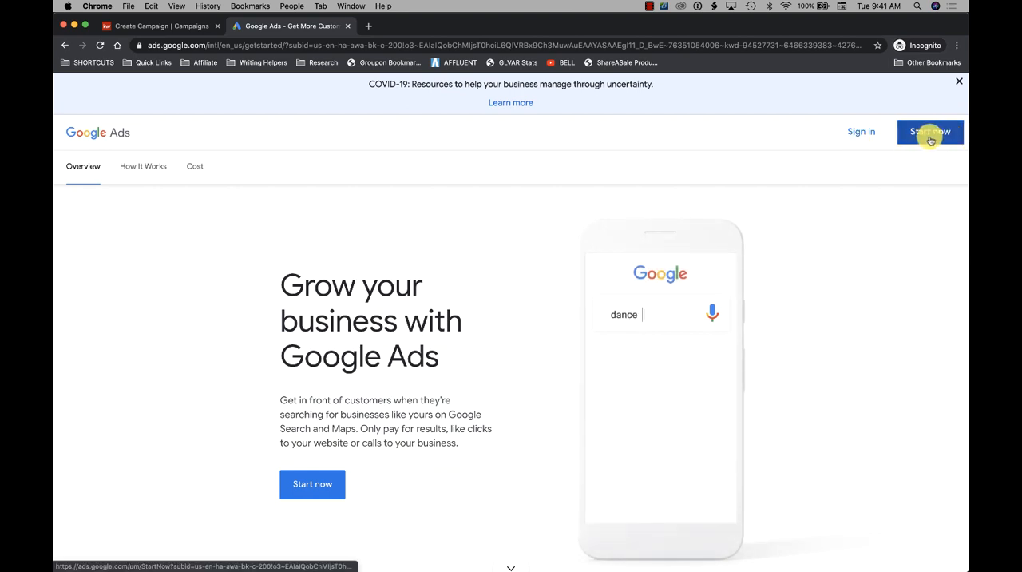
click(347, 26)
- Review the campaign name and goal options, and collapse the Name & Goal section
scroll(442, 197, up, 2)
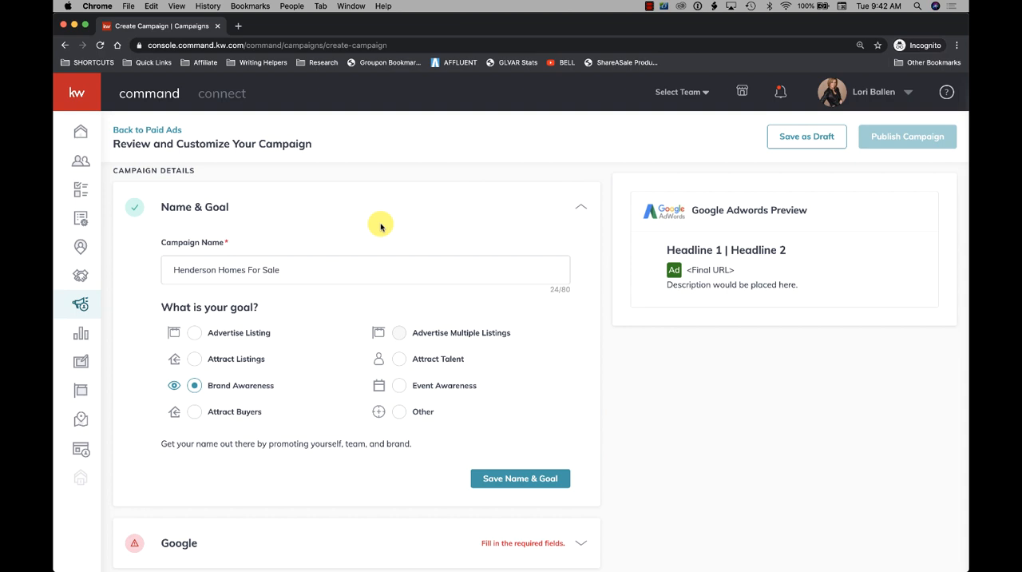
scroll(380, 227, up, 1)
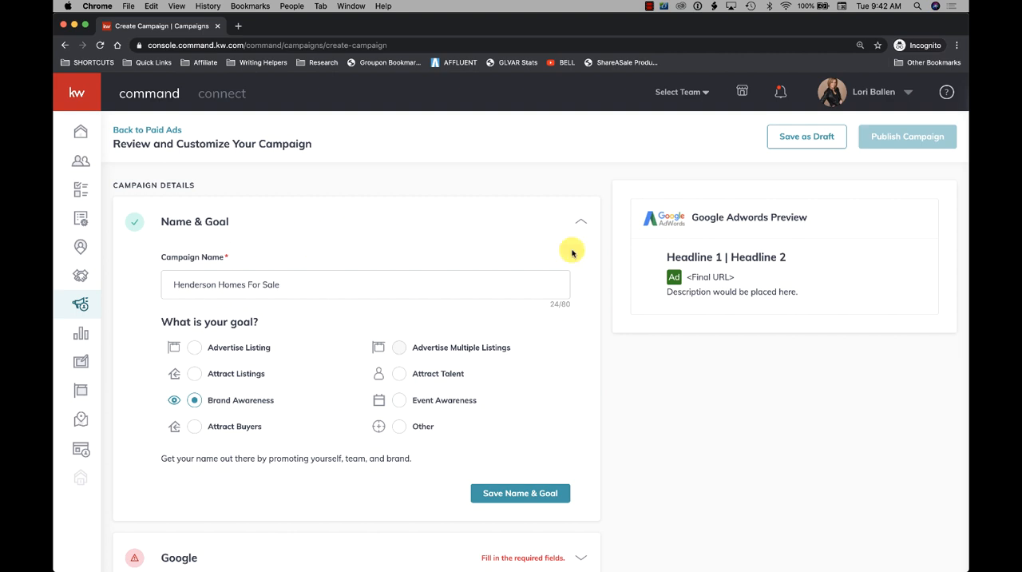
scroll(390, 231, down, 1)
scroll(390, 230, down, 2)
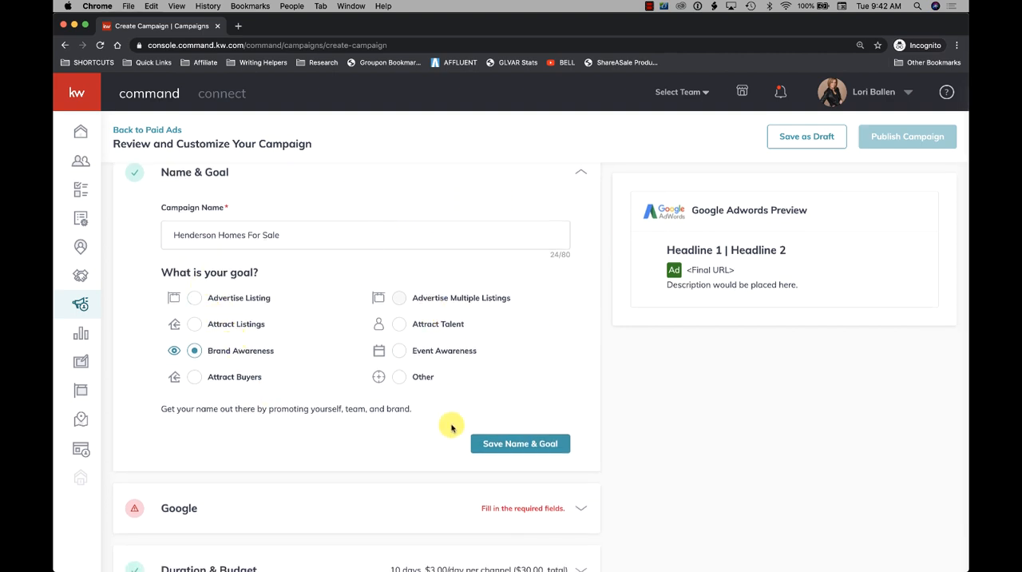
scroll(571, 312, up, 2)
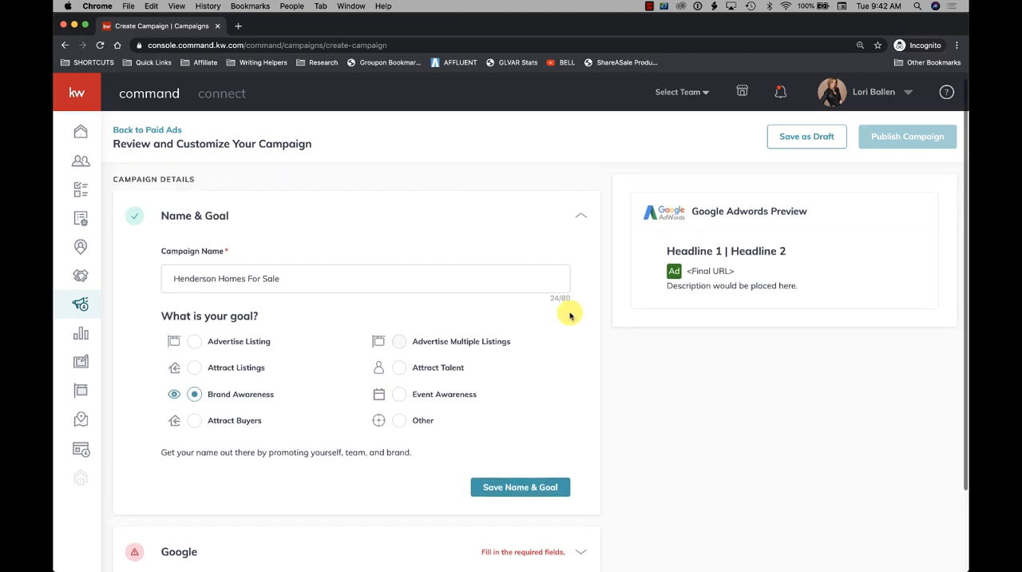
click(580, 220)
click(580, 219)
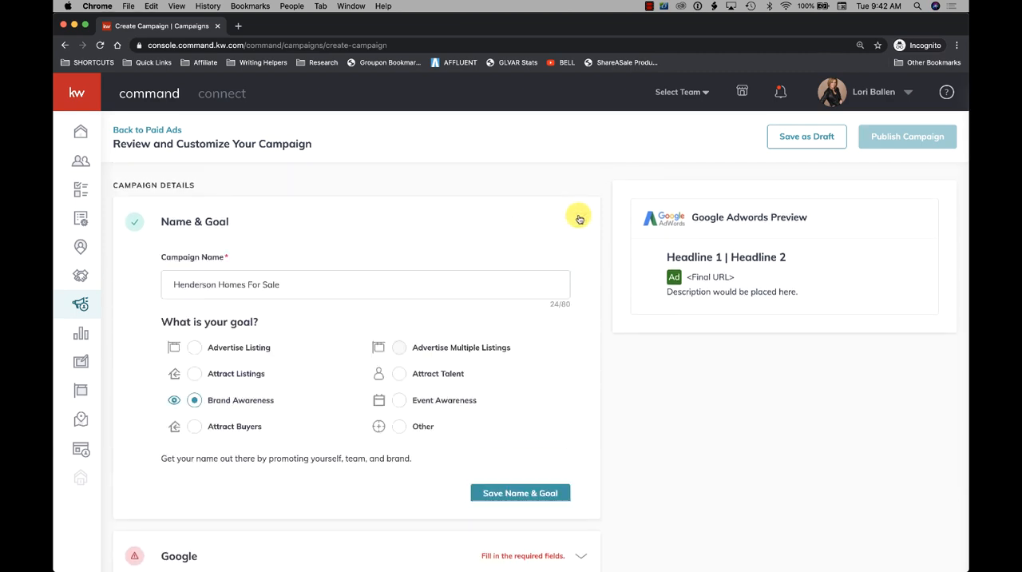
click(580, 222)
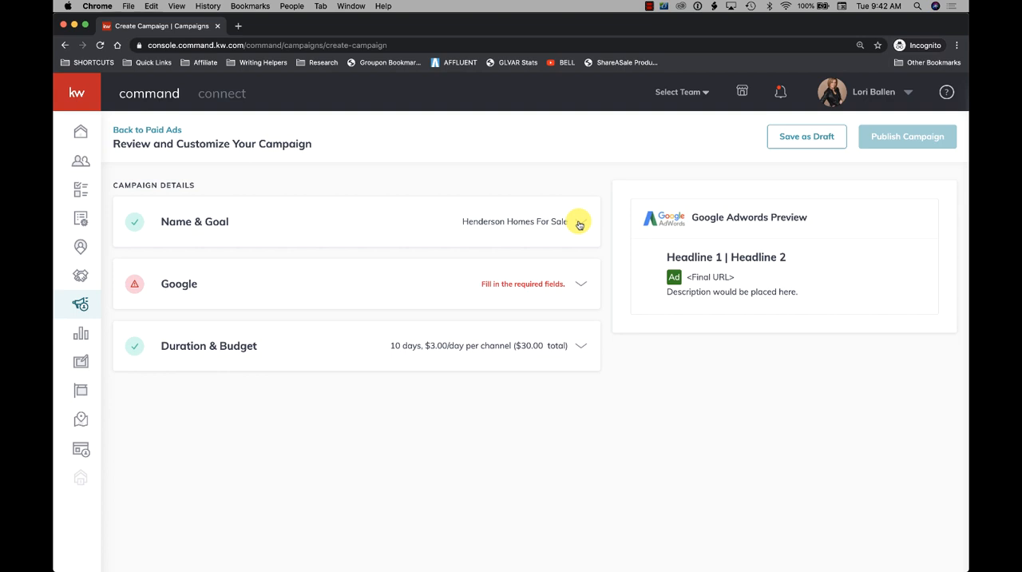
click(580, 223)
click(580, 222)
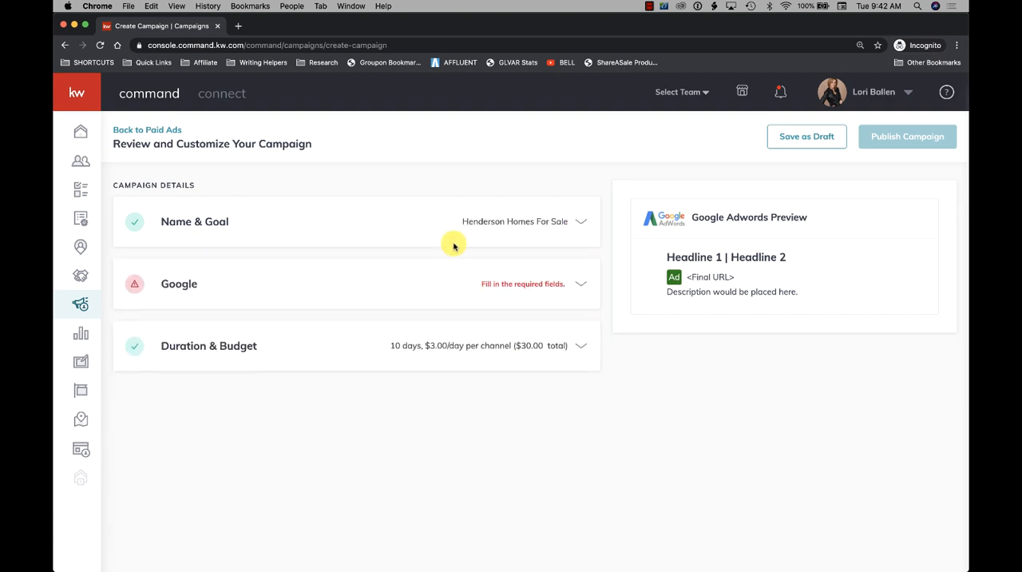
click(580, 229)
click(581, 231)
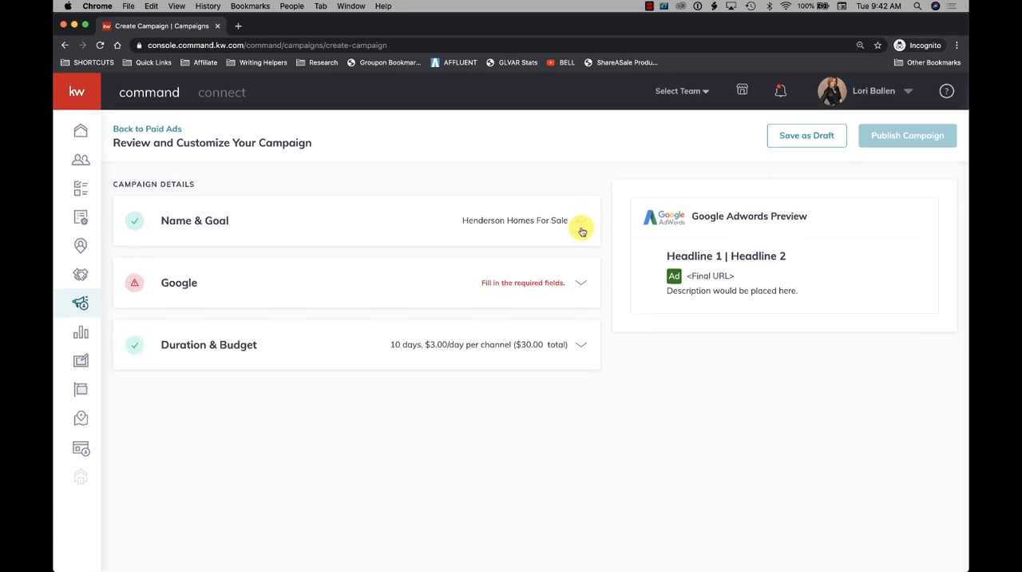
- Expand the Google section to check its account selection, and collapse the section
click(527, 284)
scroll(255, 346, down, 2)
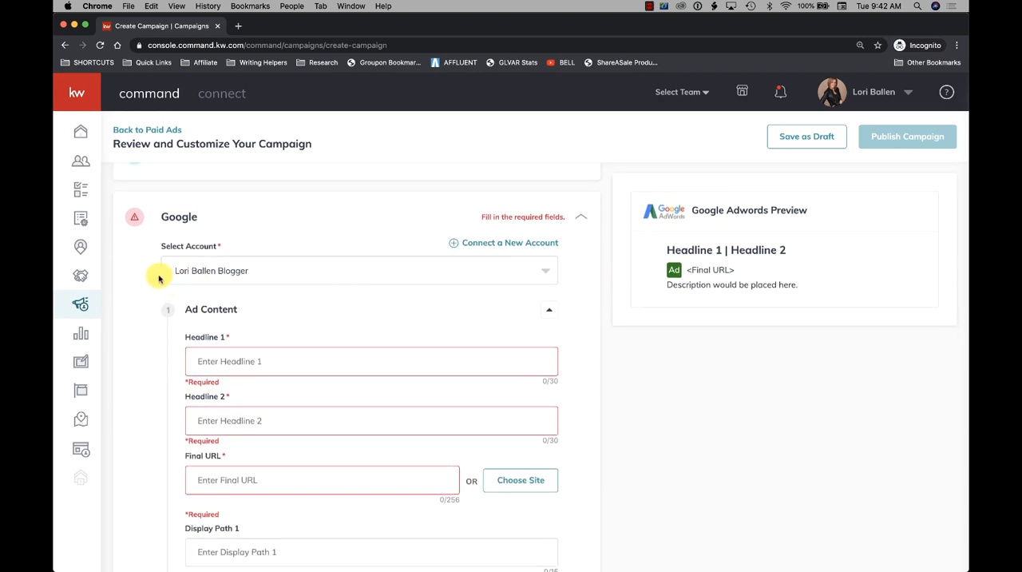
click(271, 273)
click(289, 240)
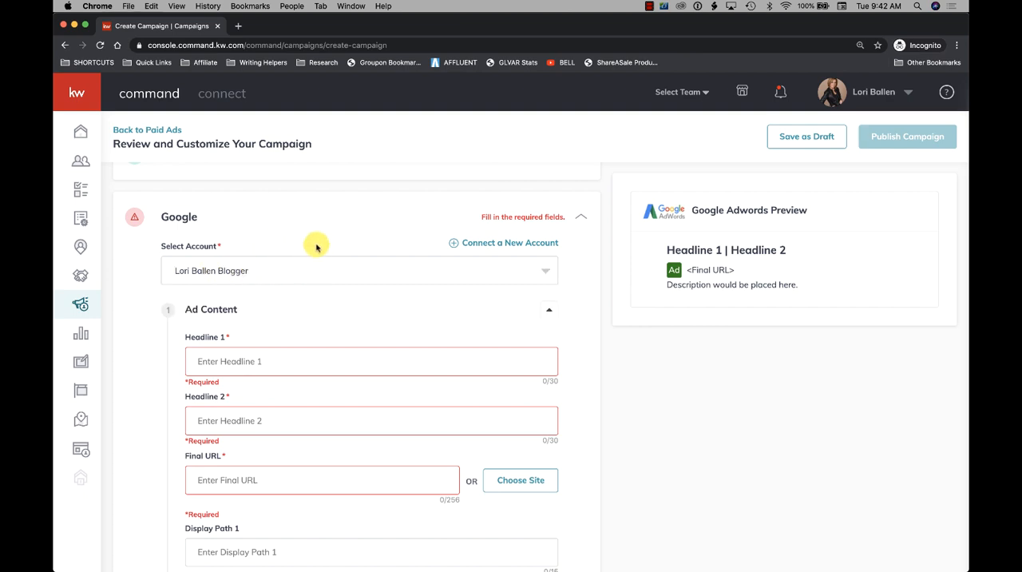
click(347, 219)
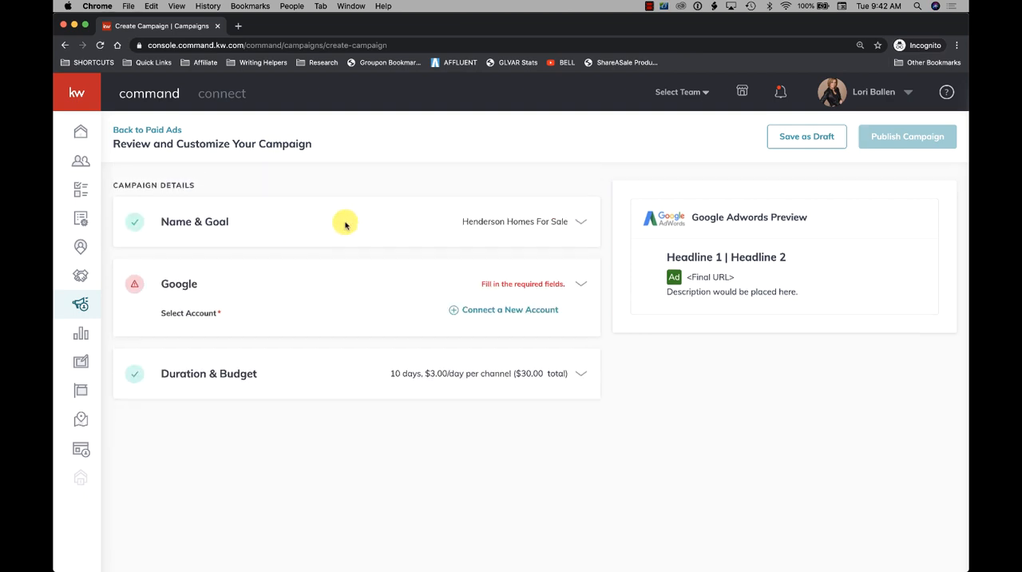
- Reopen the Google section and examine the account option and the Ad Content fields
click(523, 281)
scroll(390, 311, down, 3)
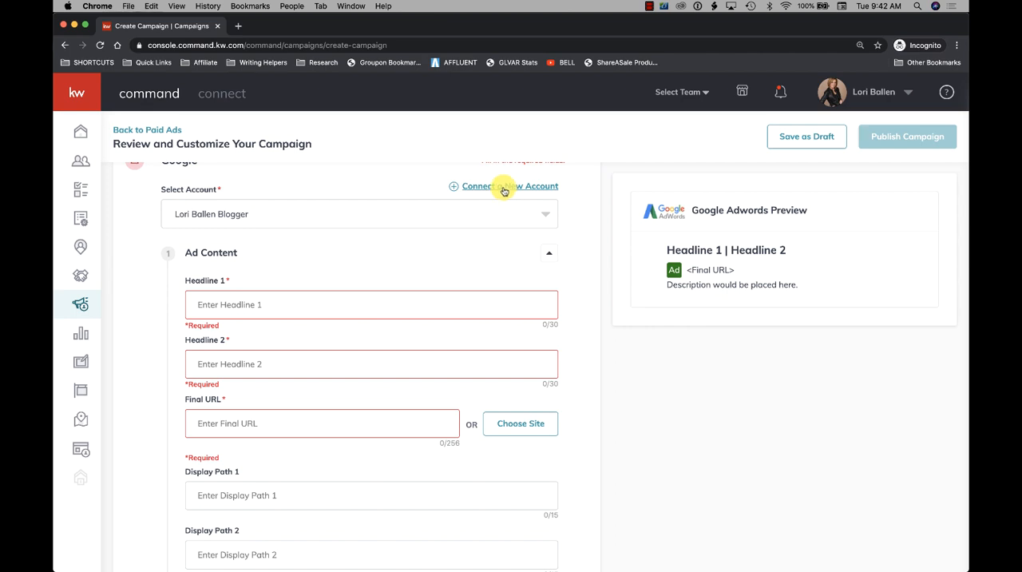
scroll(351, 238, down, 1)
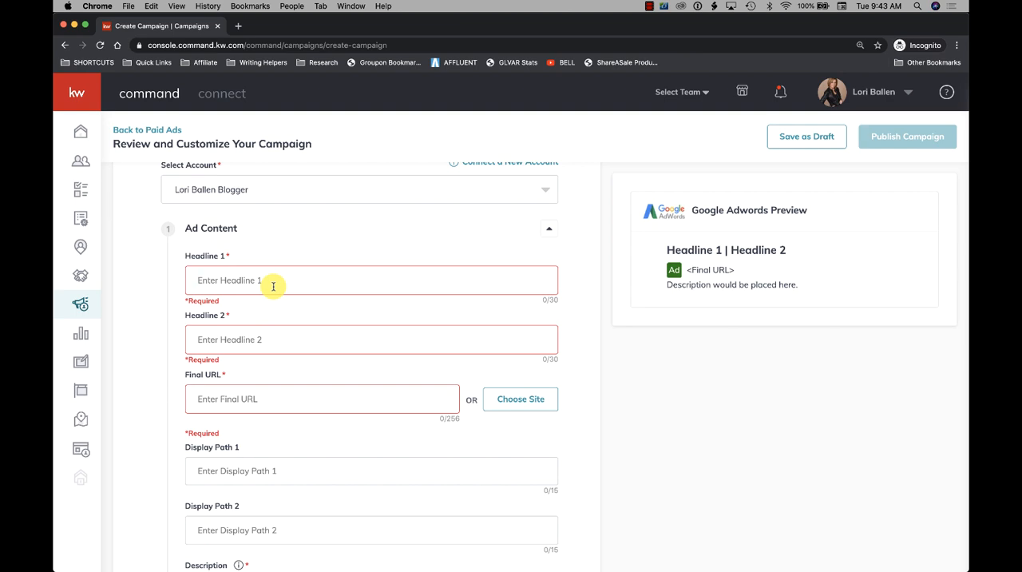
scroll(273, 287, down, 2)
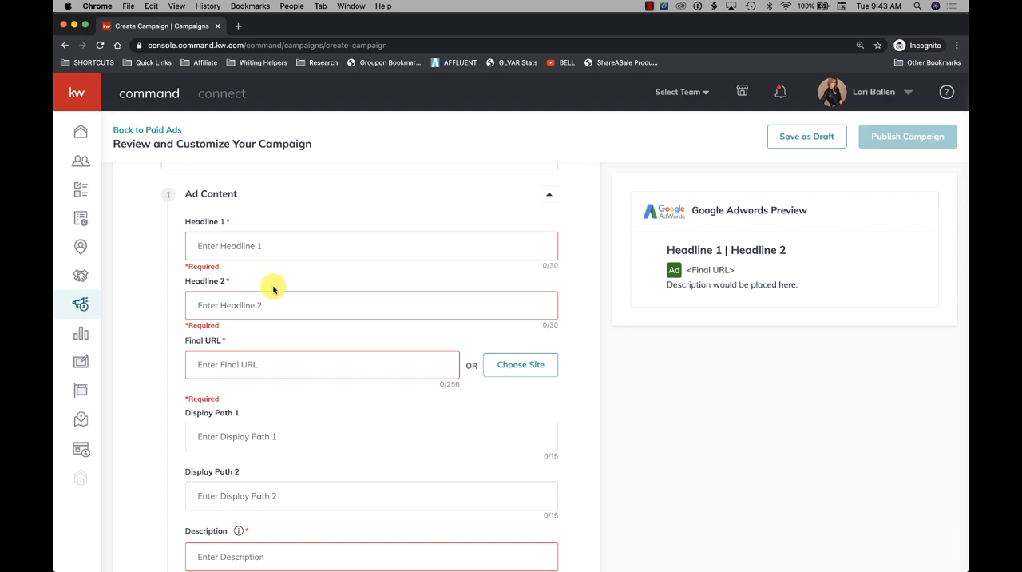
scroll(273, 289, down, 1)
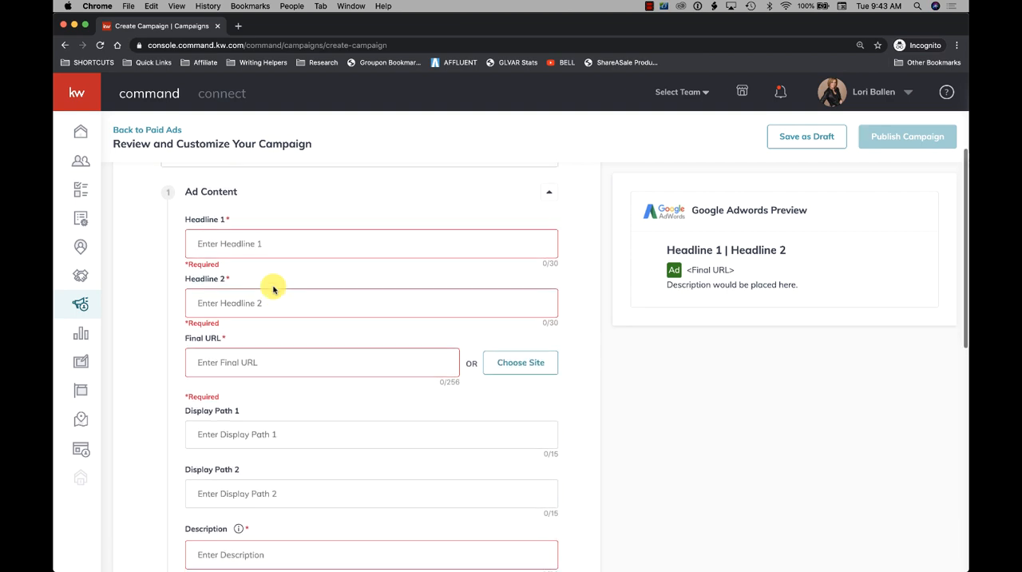
- Review the Ad Content fields and open google.com in a new tab
scroll(273, 289, down, 2)
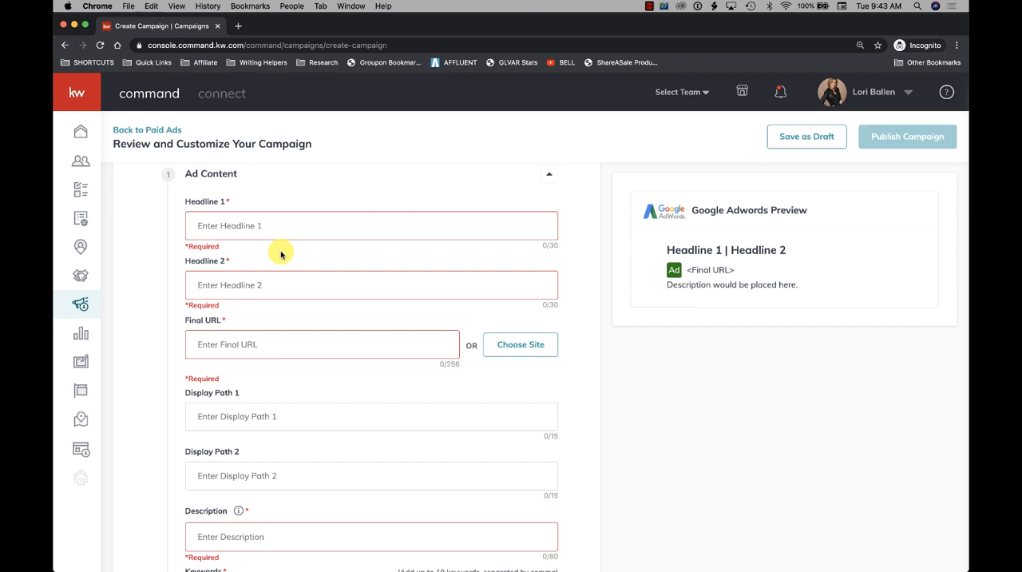
scroll(280, 254, down, 1)
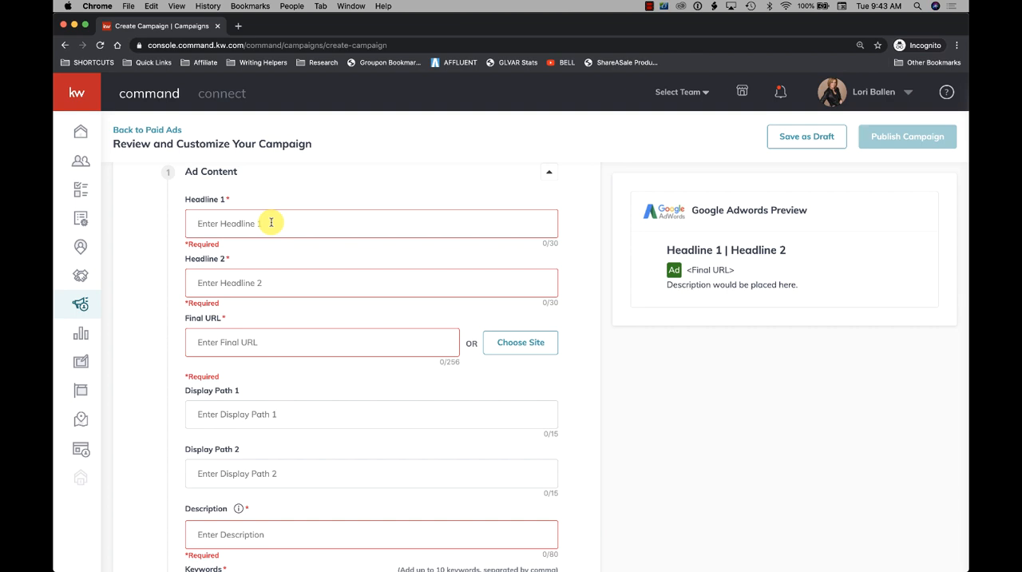
click(247, 223)
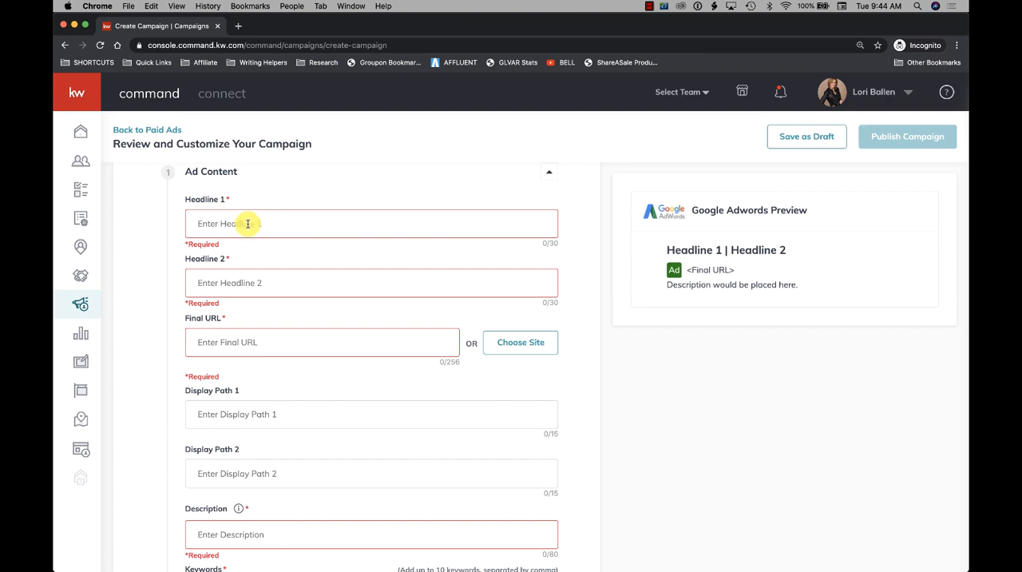
click(238, 25)
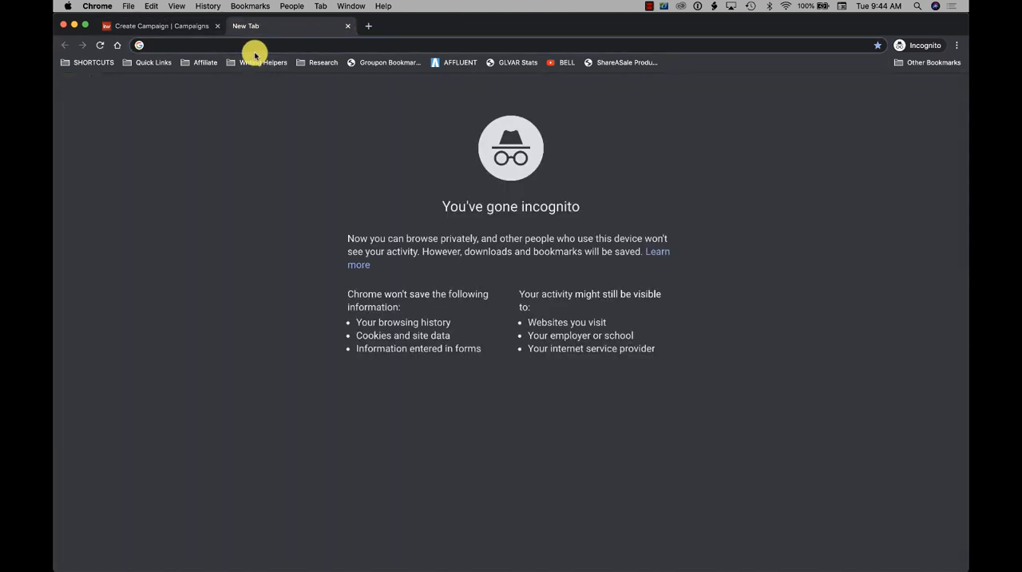
text(google.com)
key(Return)
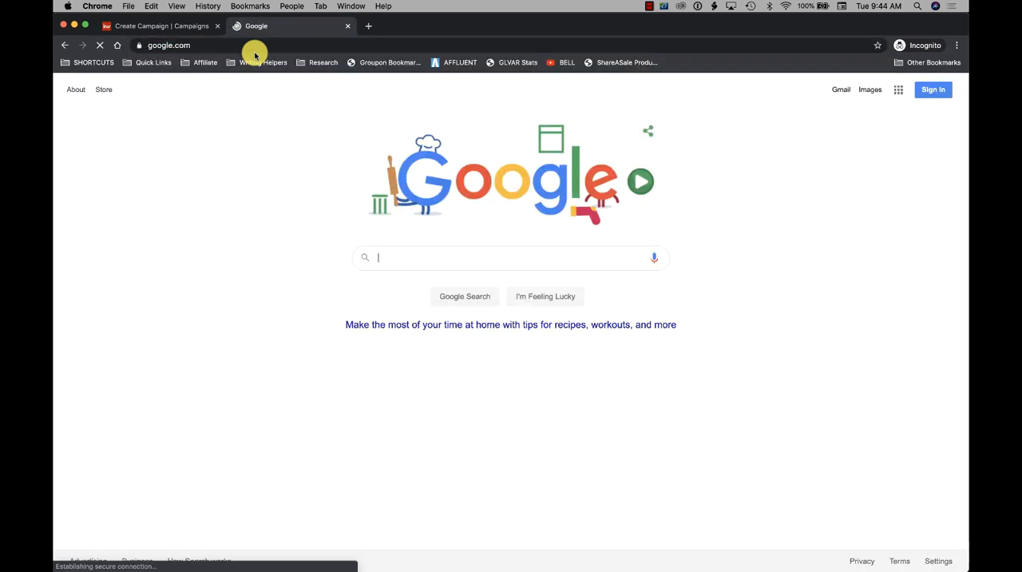
- Search Google for "henderson homes for sale" and examine the headlines, URLs and descriptions of the ads
click(446, 257)
text(hend)
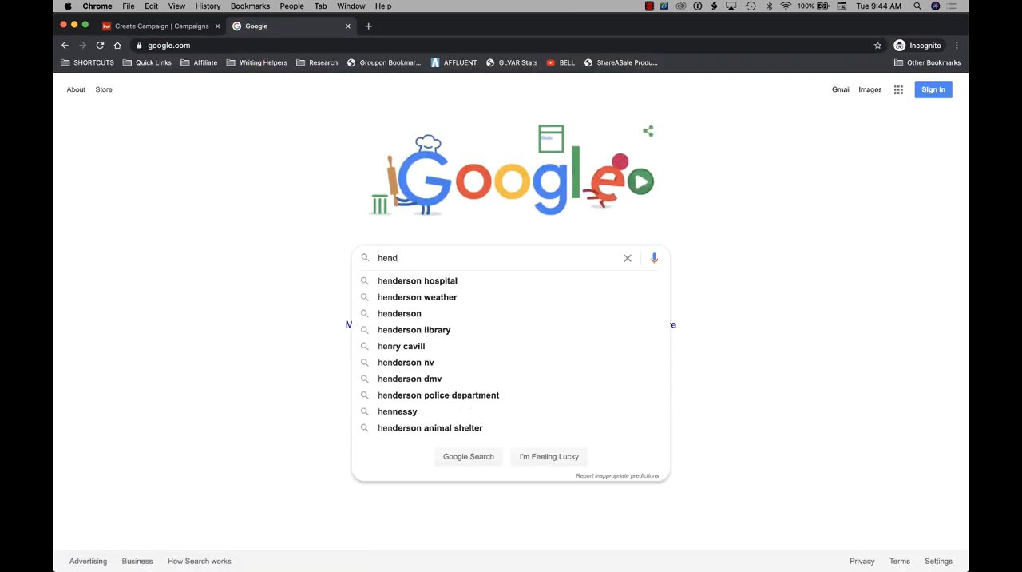
text(erson homes for salee)
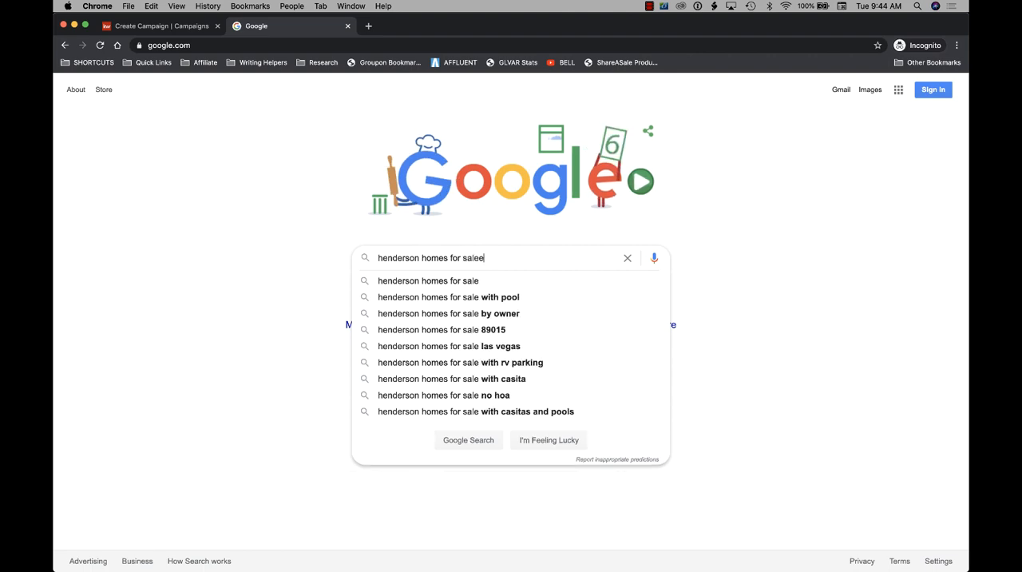
key(Return)
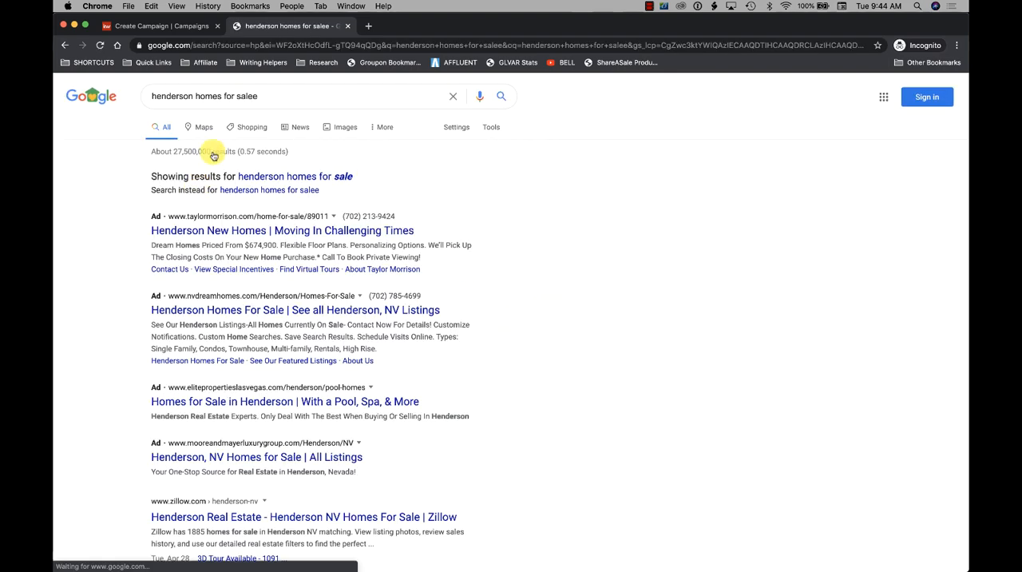
click(269, 96)
key(BackSpace)
key(Return)
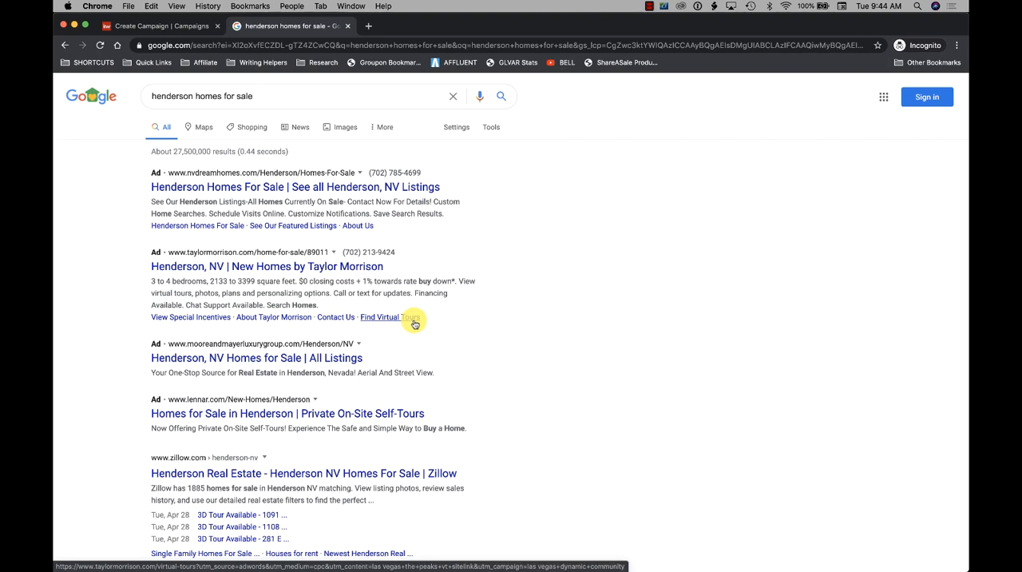
scroll(415, 324, down, 1)
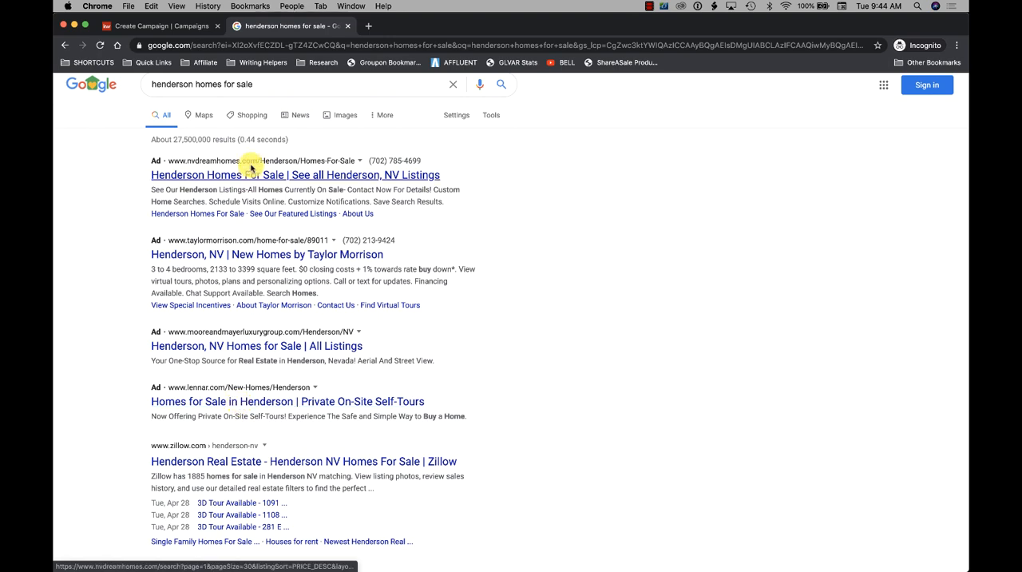
- Search Google for "las vegas homes for sale" and compare the ad with the organic results
click(248, 83)
drag(247, 84, 135, 75)
text(las ve)
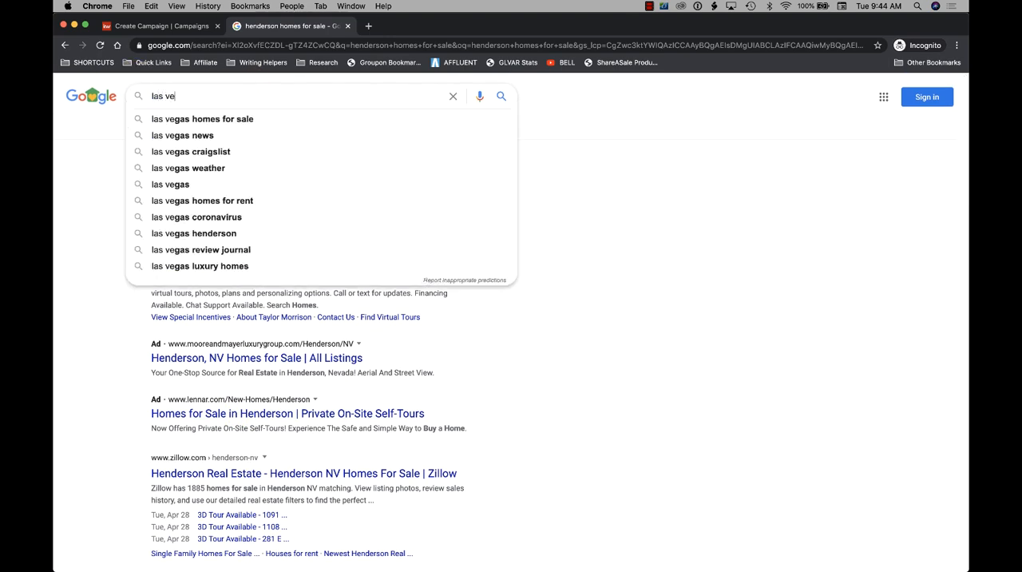
text(gas homes for sale)
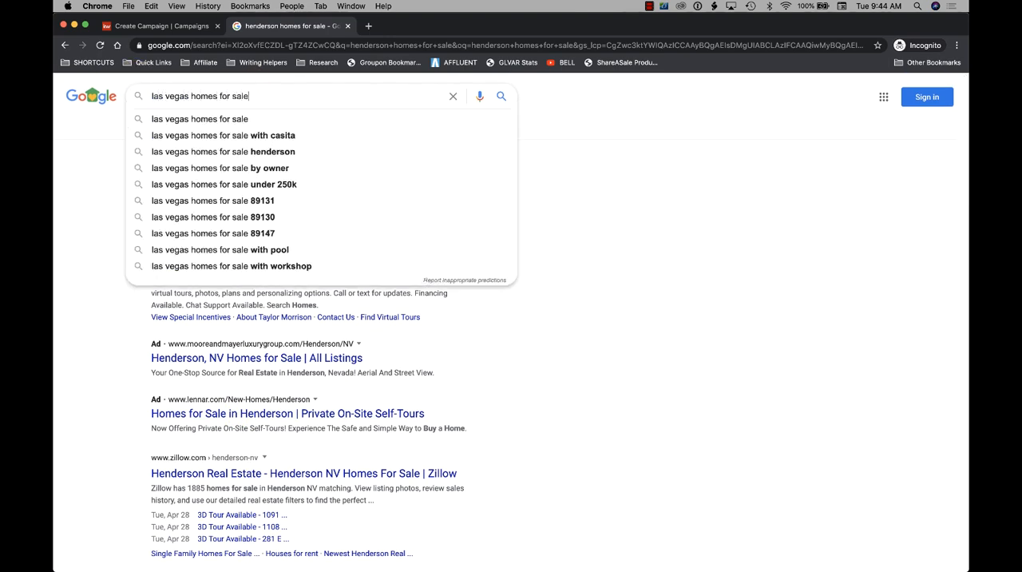
key(Return)
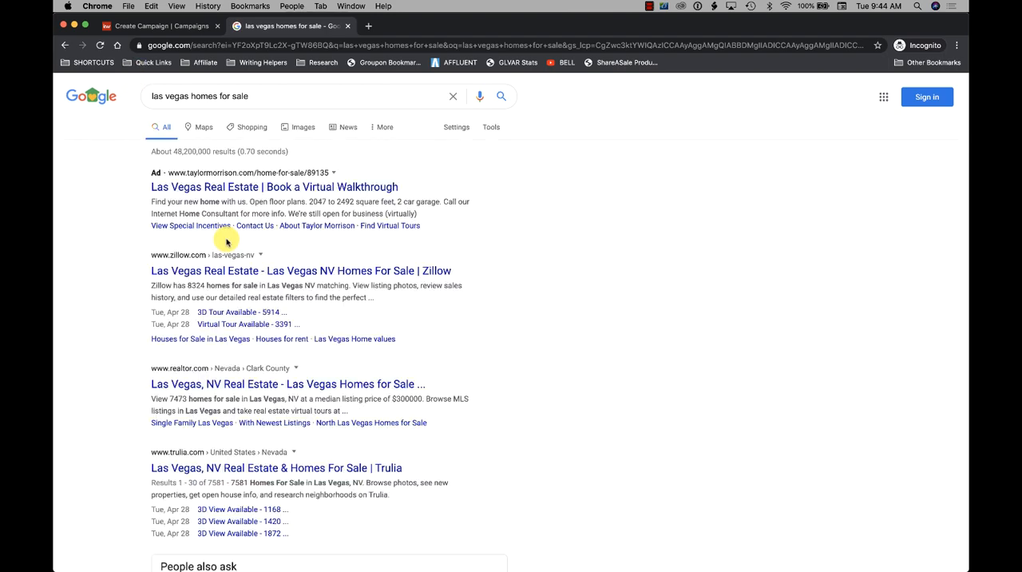
scroll(228, 240, down, 3)
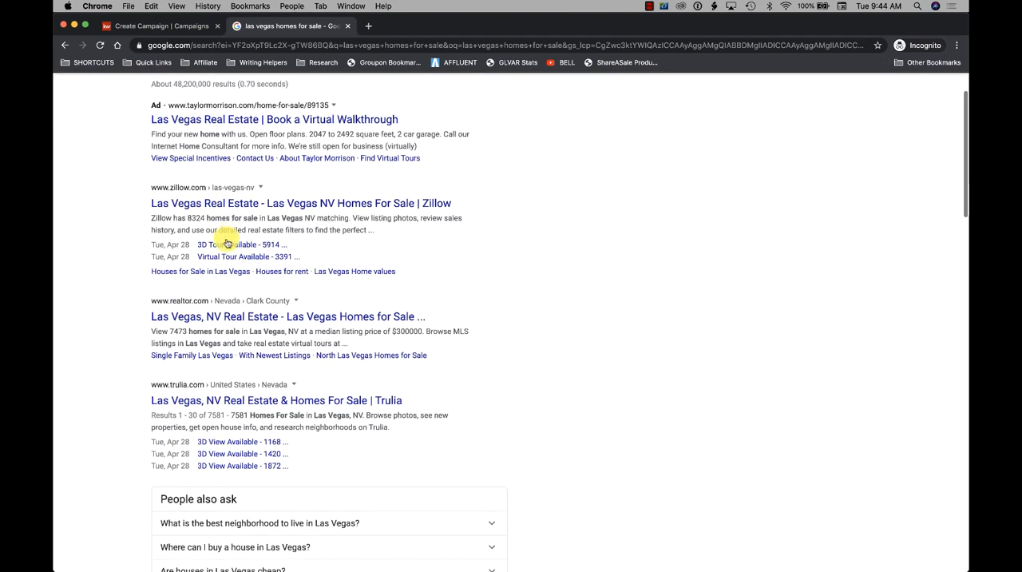
scroll(260, 266, up, 3)
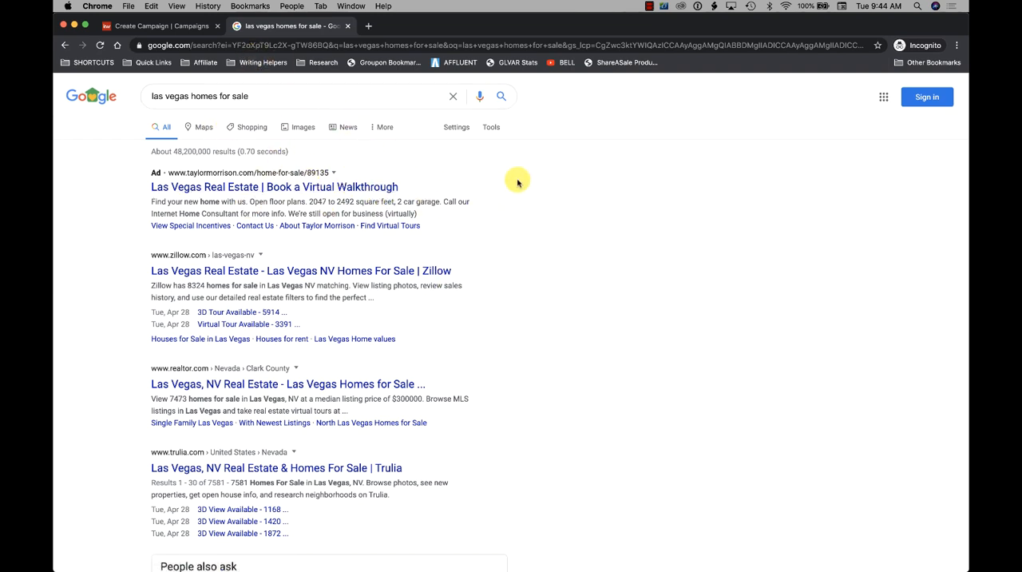
scroll(488, 204, down, 2)
scroll(487, 204, up, 2)
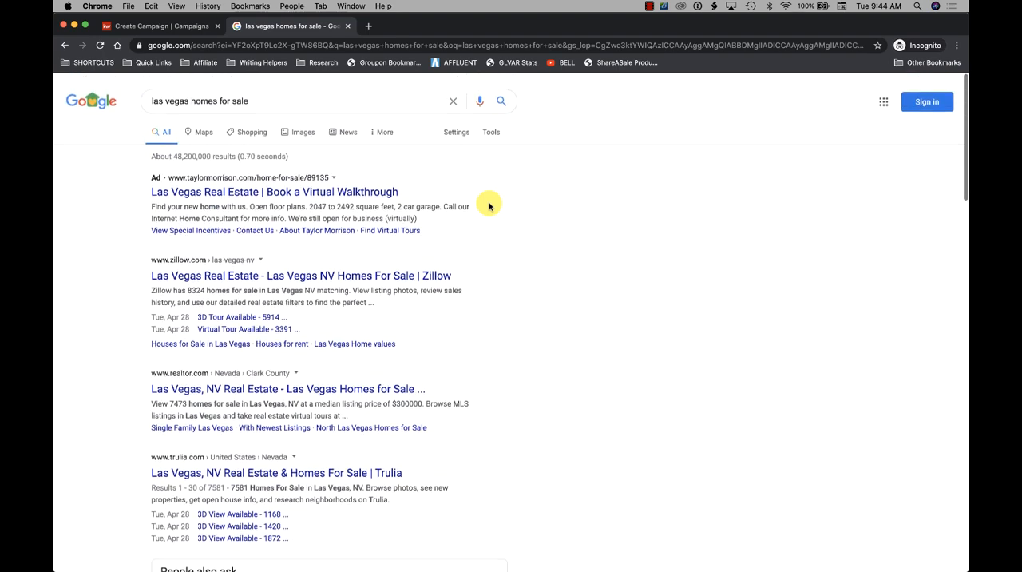
- Return to the Create Campaign tab and set Headline 1 to "Henderson Homes For Sale"
click(171, 29)
click(251, 222)
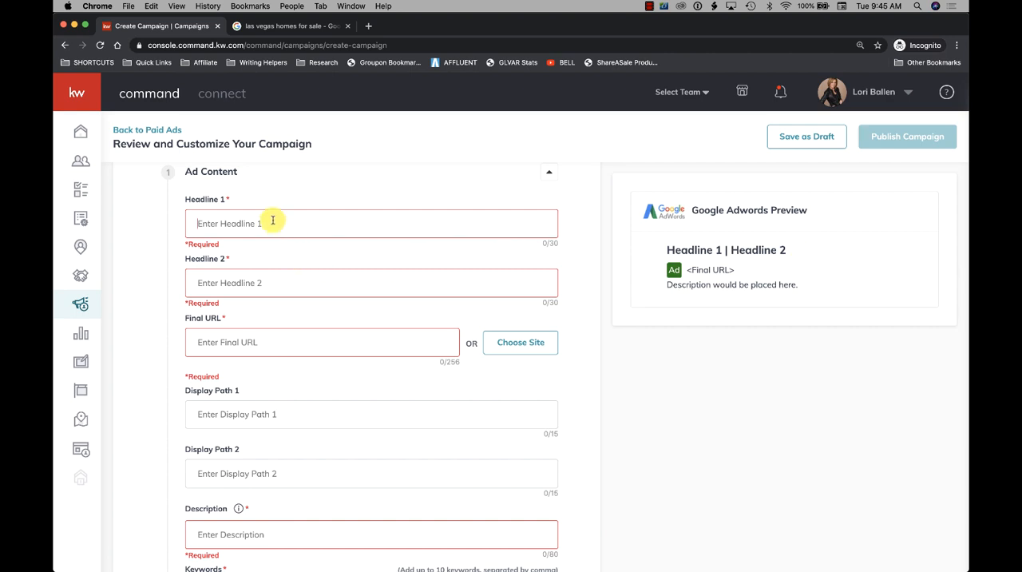
text(Henderson)
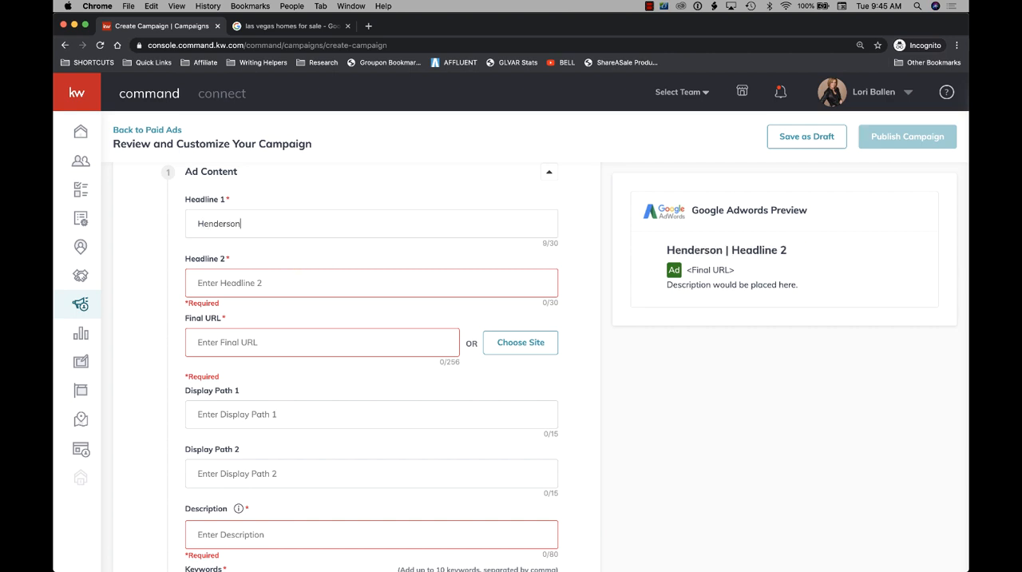
text( Homes For)
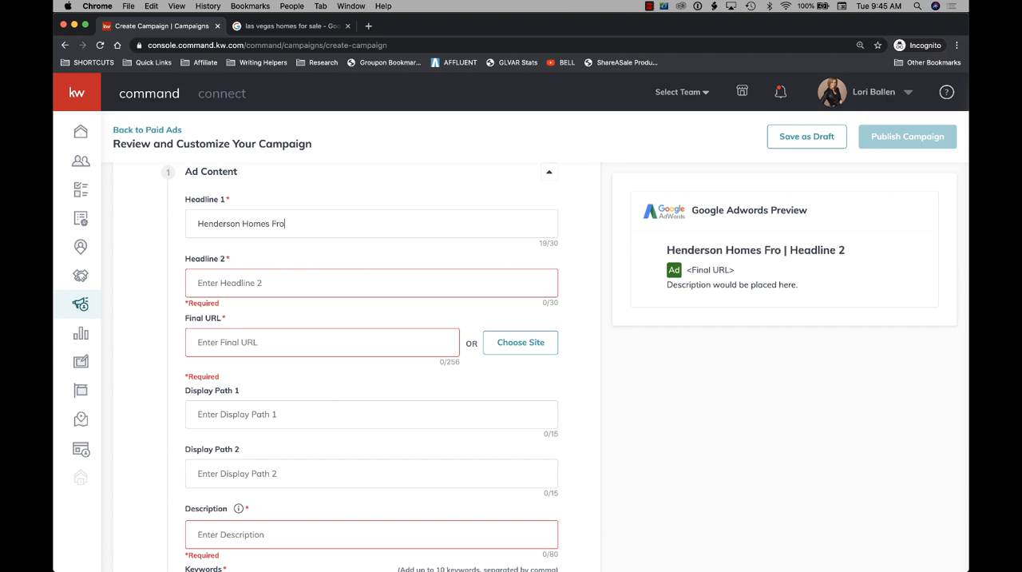
text( Sale)
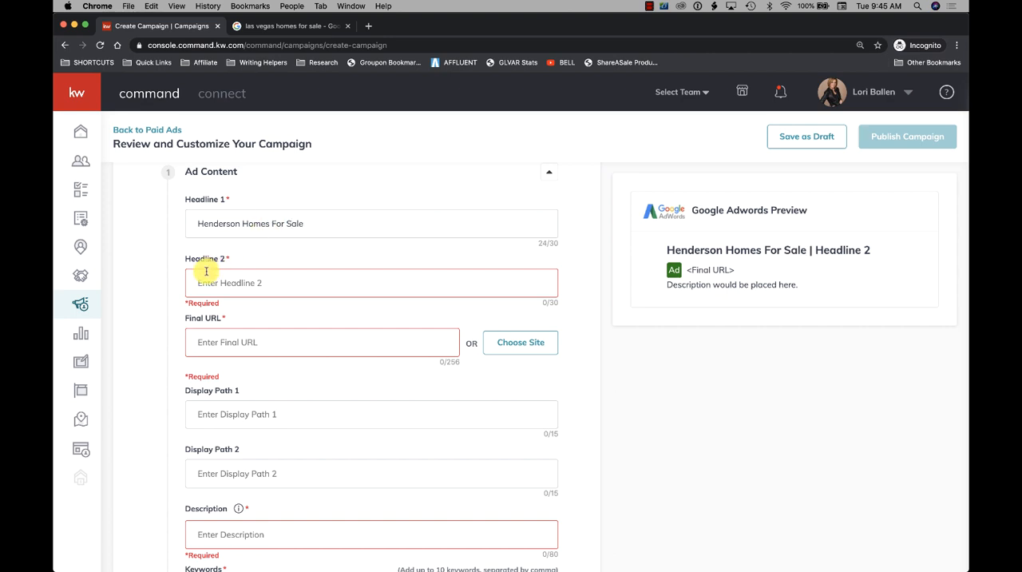
- Set Headline 2 of the ad to "Just Reduced Listings"
click(213, 281)
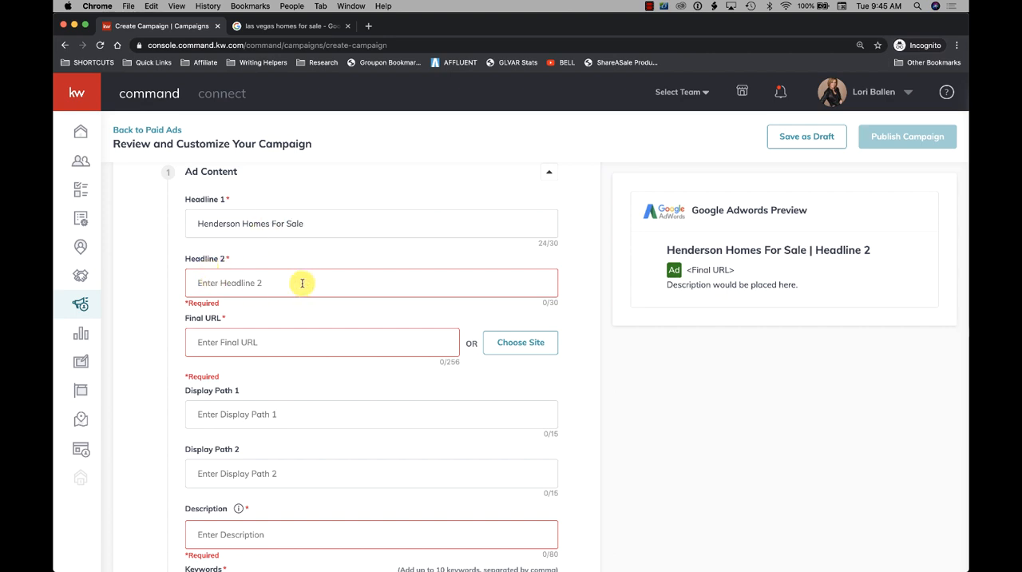
text(J)
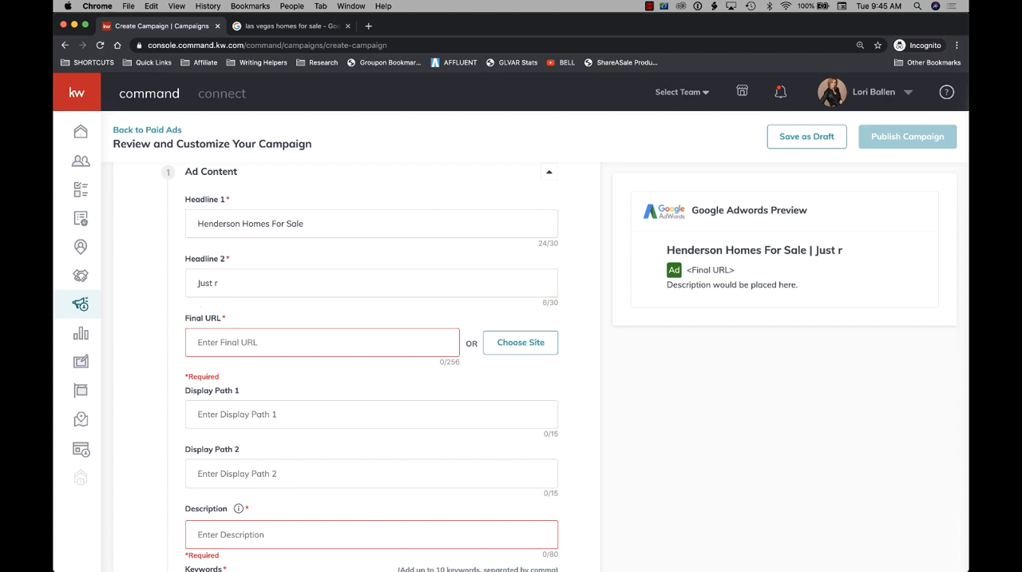
text(ust Reduced Listings)
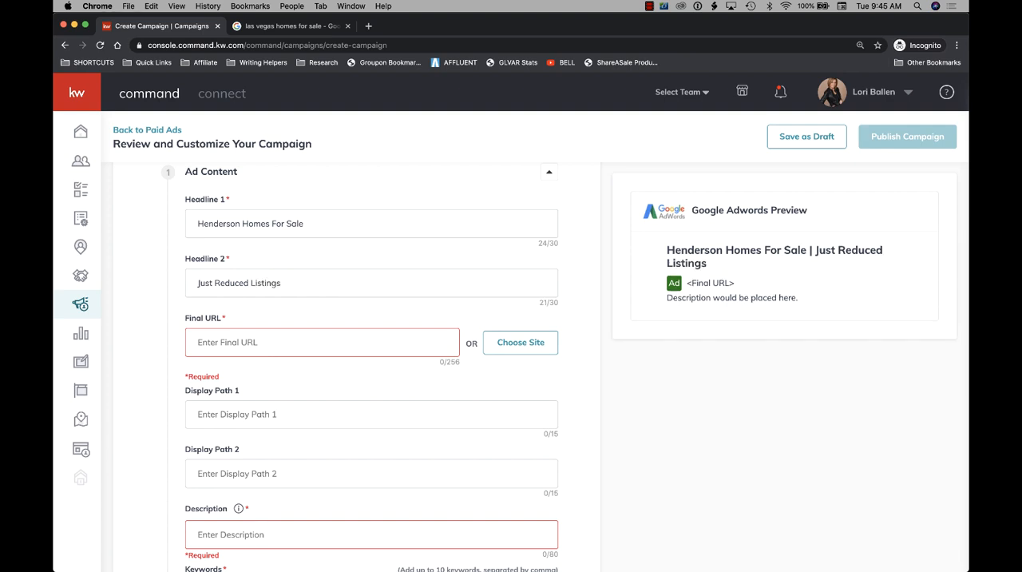
- Extend Headline 1 to "Henderson NV Homes For Sale" and Headline 2 to "Just Reduced Listings With Map"
scroll(255, 328, down, 2)
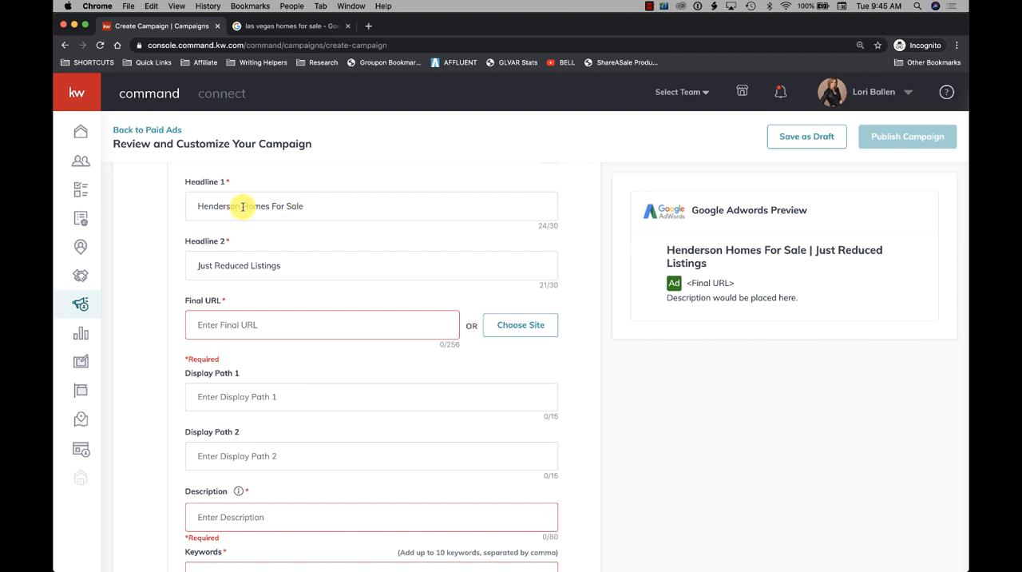
text(NV )
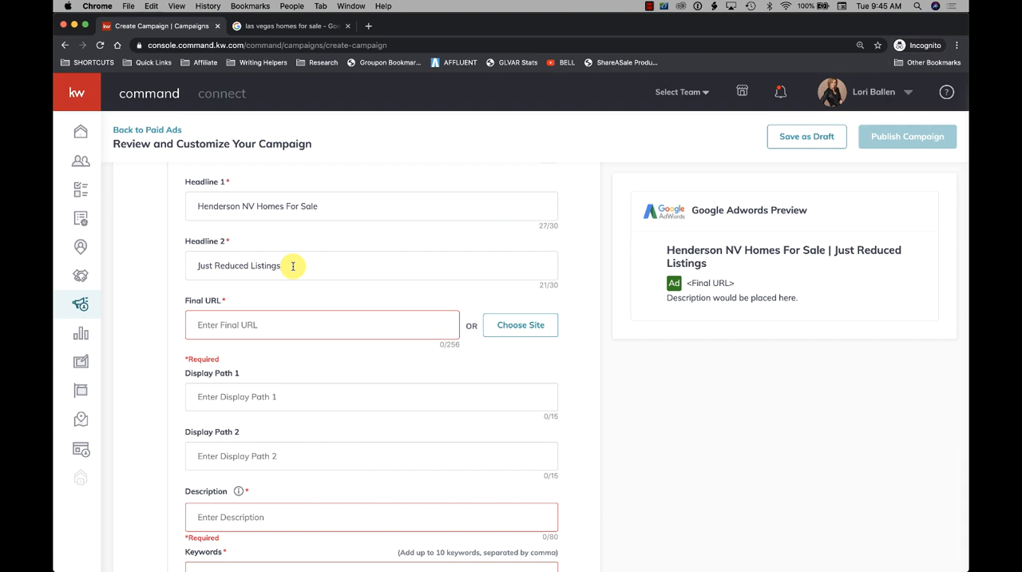
text( With Map)
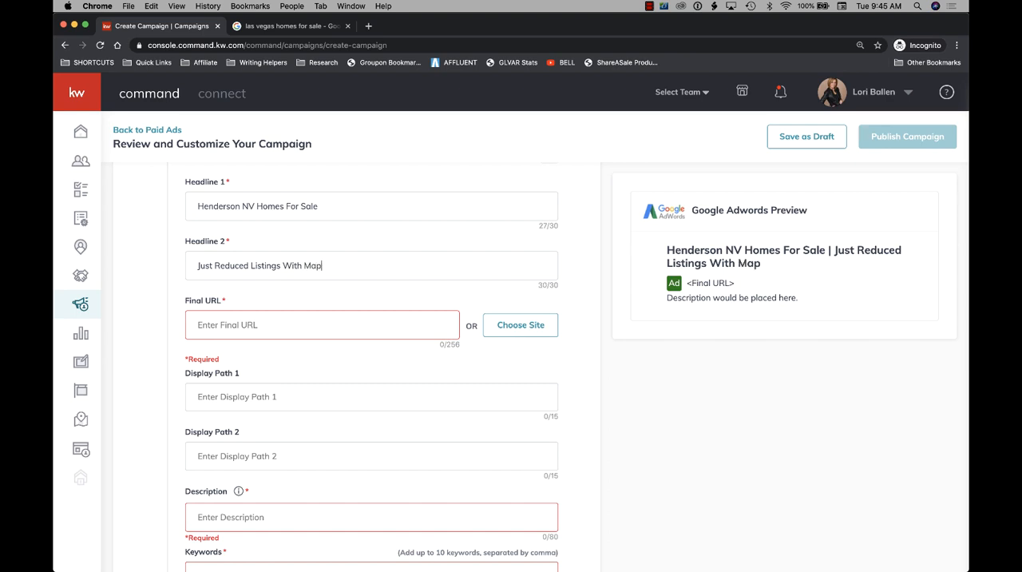
scroll(458, 283, down, 1)
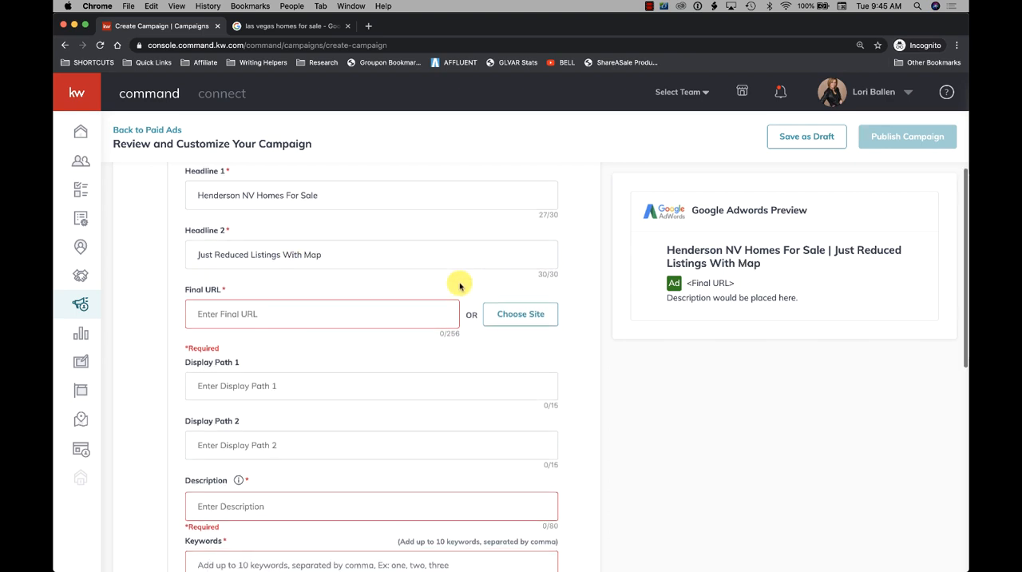
click(233, 317)
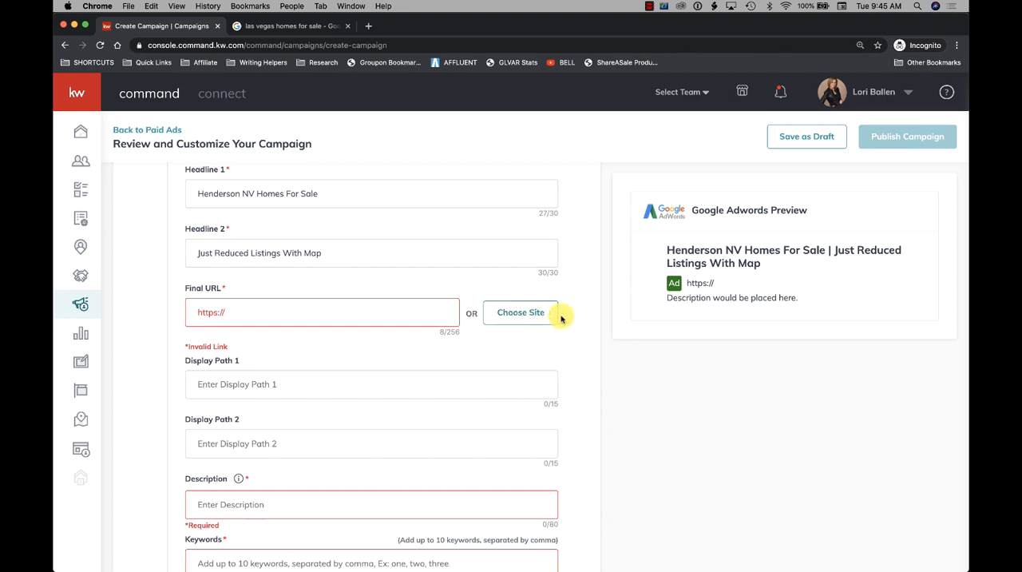
click(529, 318)
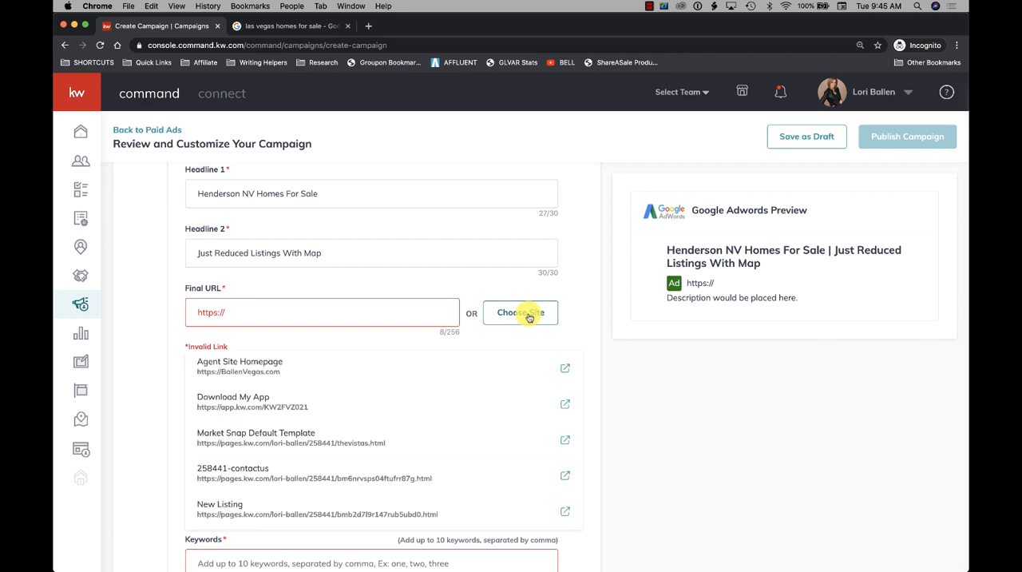
- Look through the full list of available sites for the Final URL and close it without choosing one
scroll(295, 372, down, 2)
scroll(297, 373, down, 5)
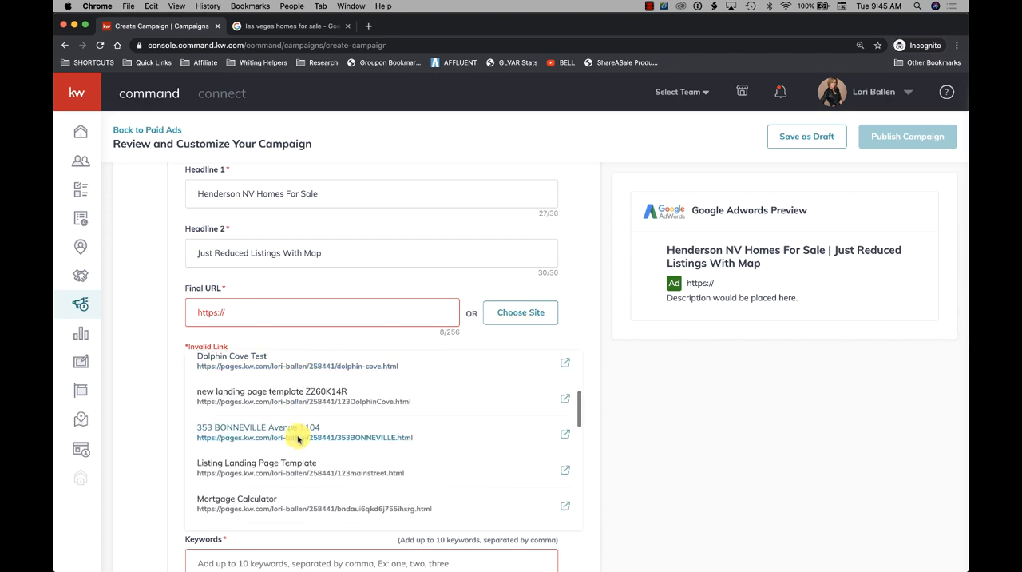
scroll(303, 396, down, 3)
scroll(301, 453, down, 2)
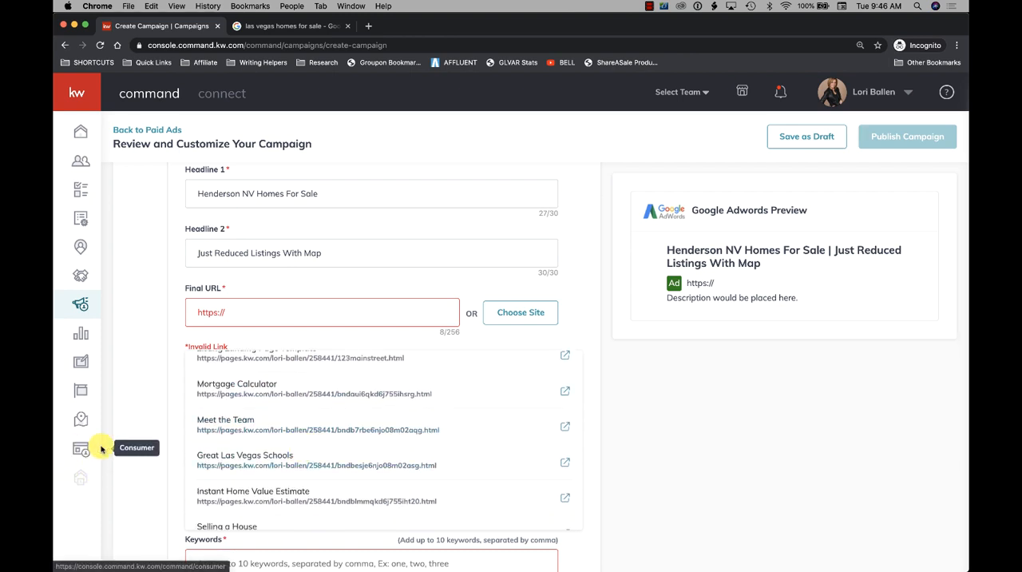
scroll(281, 438, down, 1)
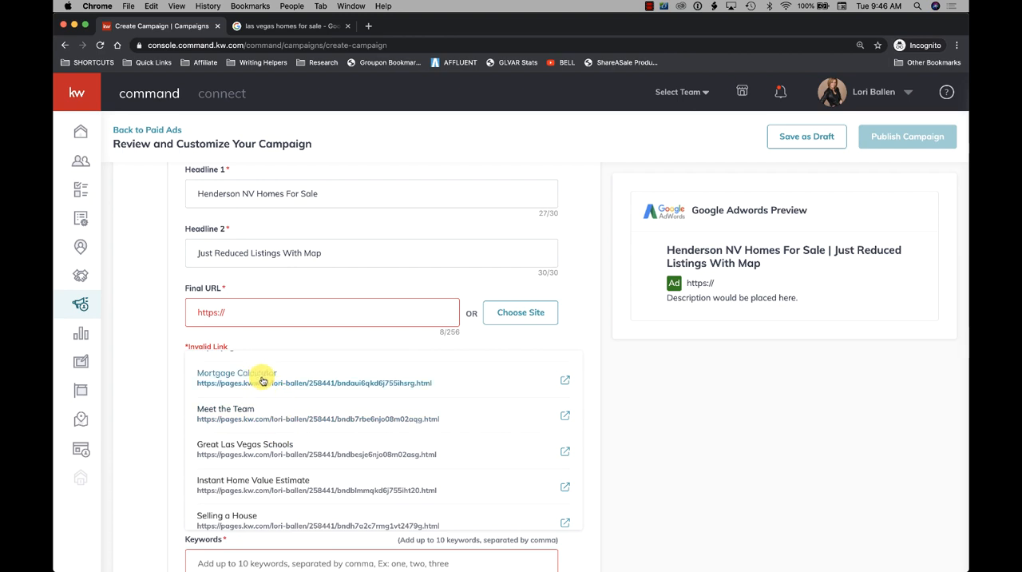
scroll(319, 382, up, 1)
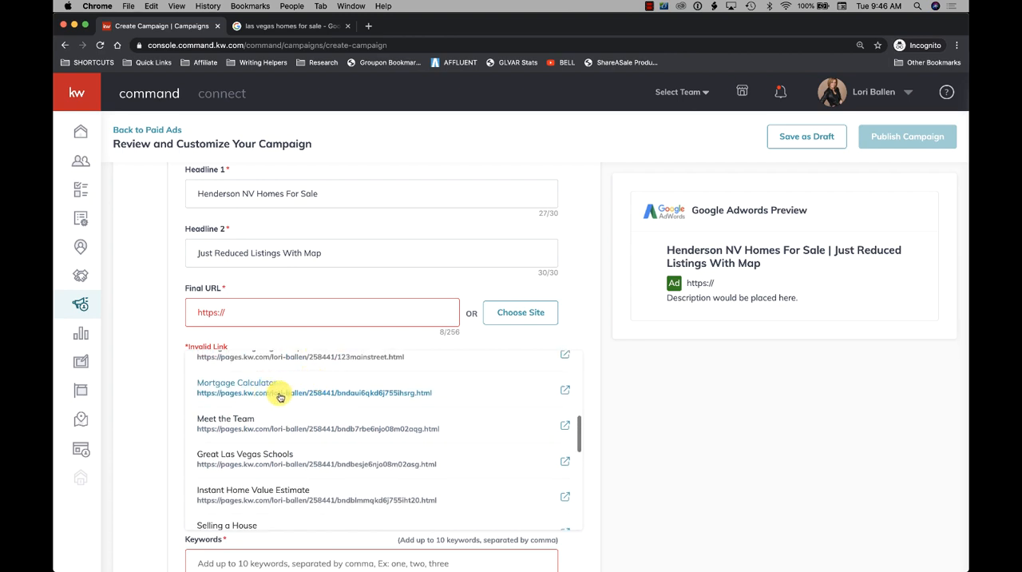
scroll(331, 402, down, 3)
scroll(331, 403, down, 5)
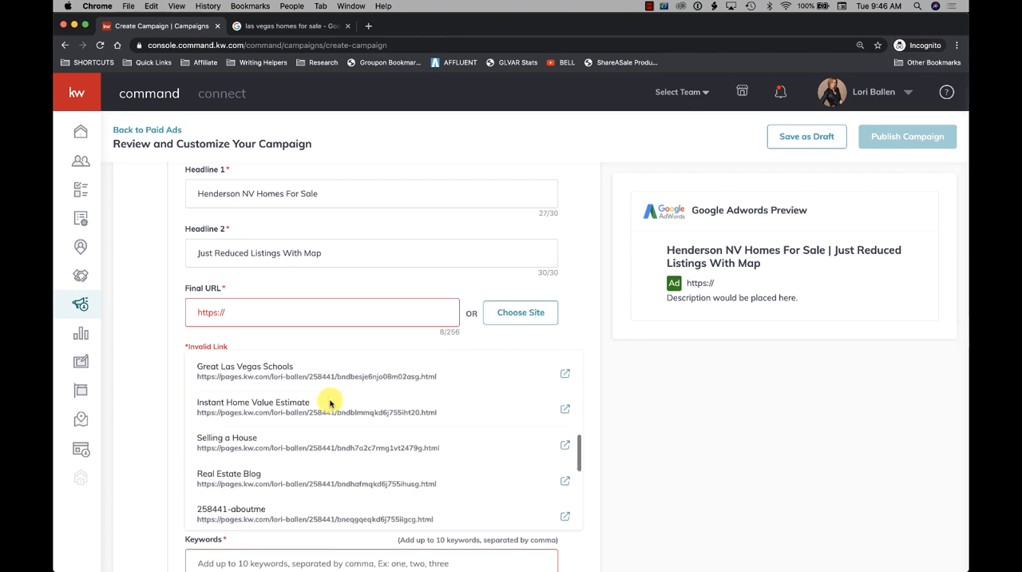
scroll(331, 402, down, 5)
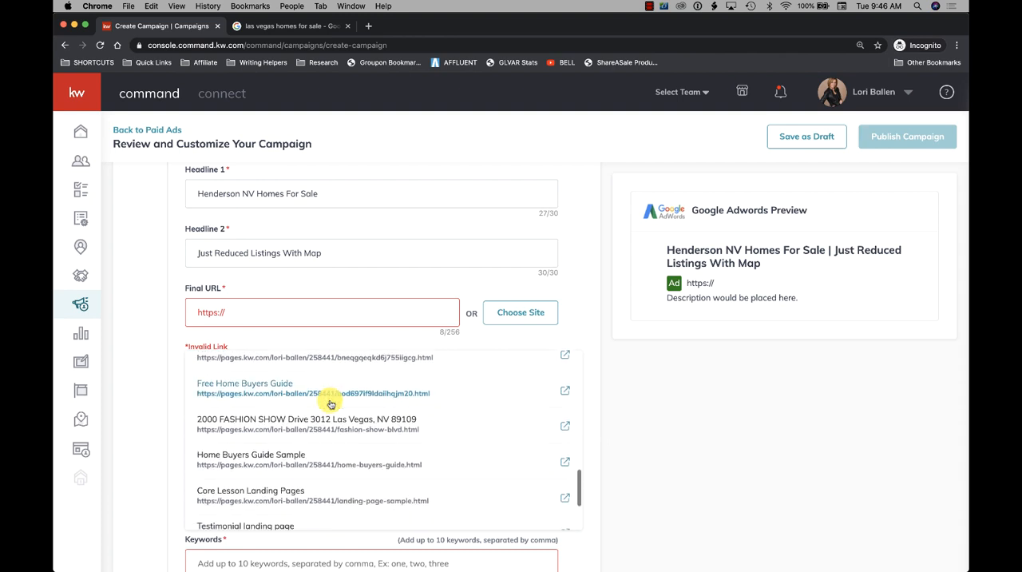
scroll(331, 403, down, 1)
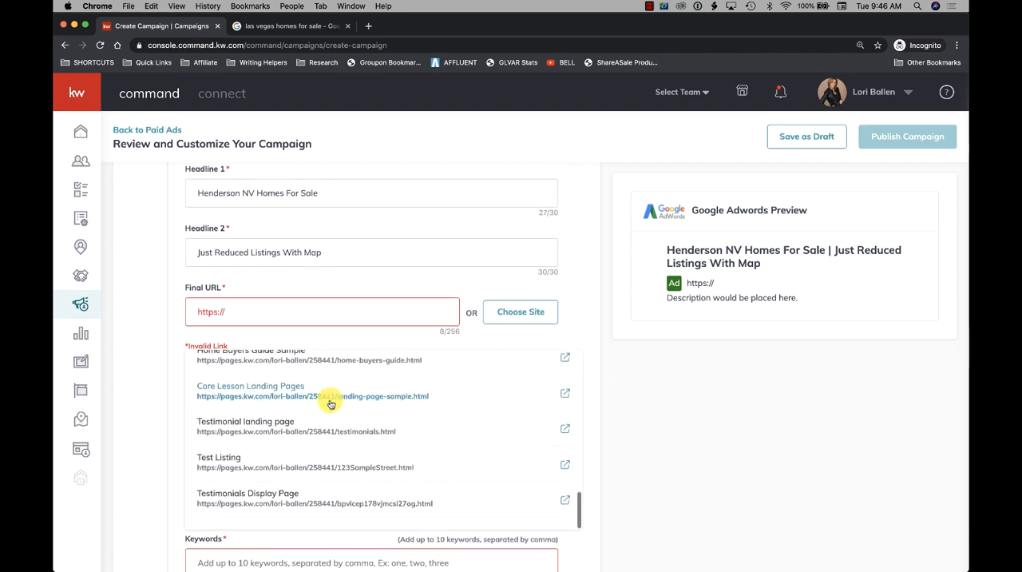
scroll(365, 389, down, 2)
scroll(365, 380, up, 15)
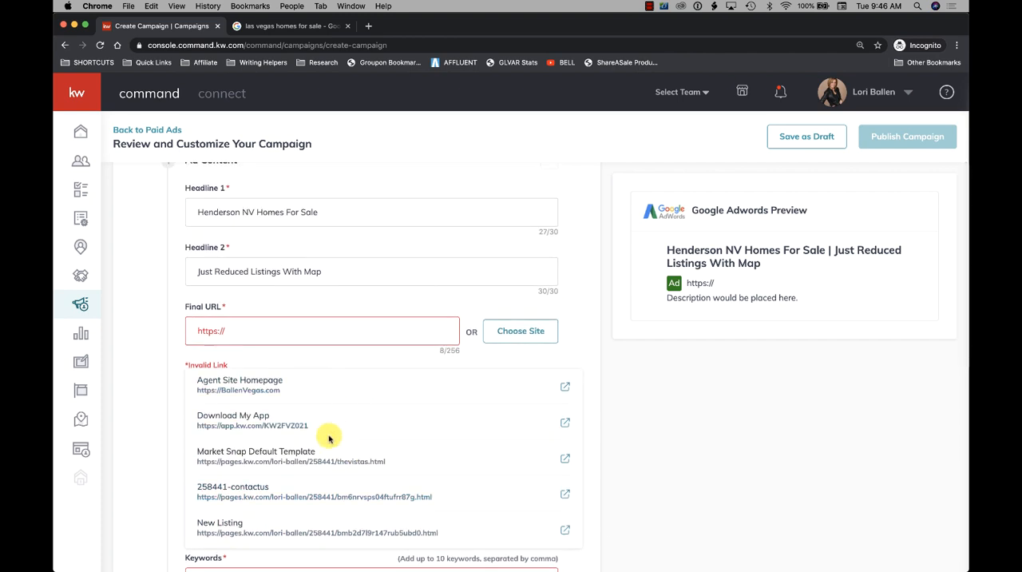
scroll(329, 434, up, 2)
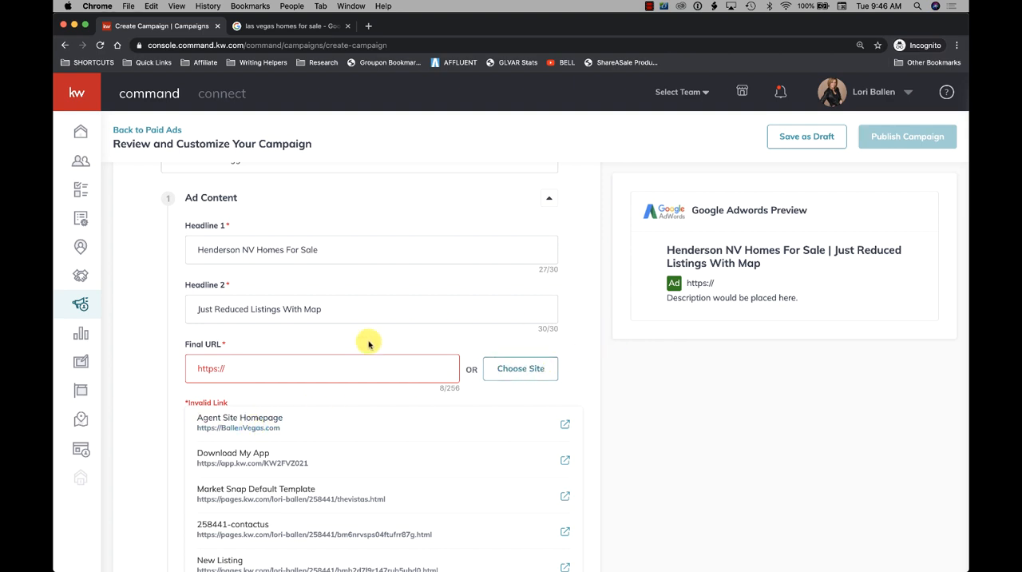
click(335, 360)
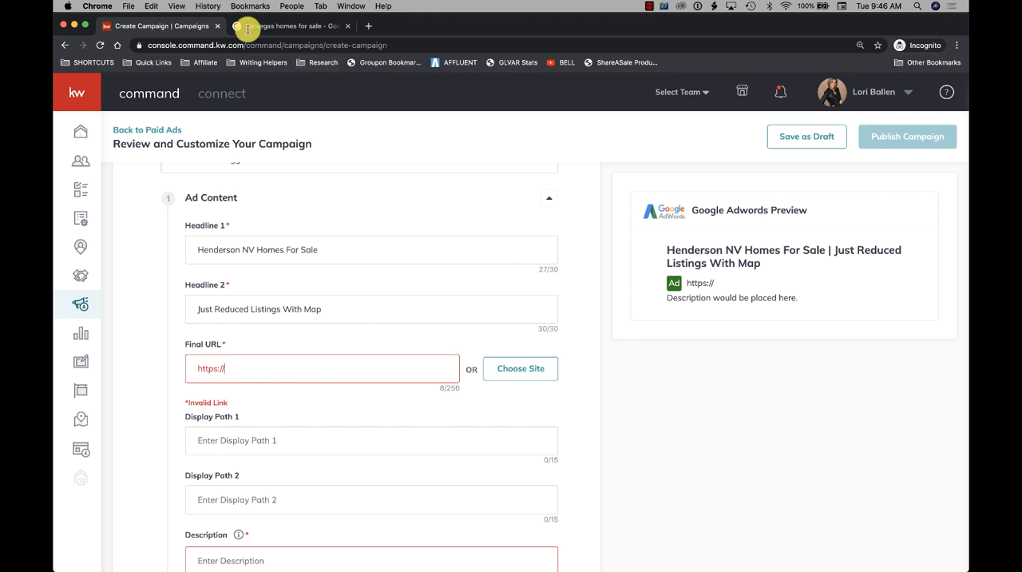
- Switch to the Google results tab and open ballenvegas.kw.com there
click(299, 26)
click(306, 45)
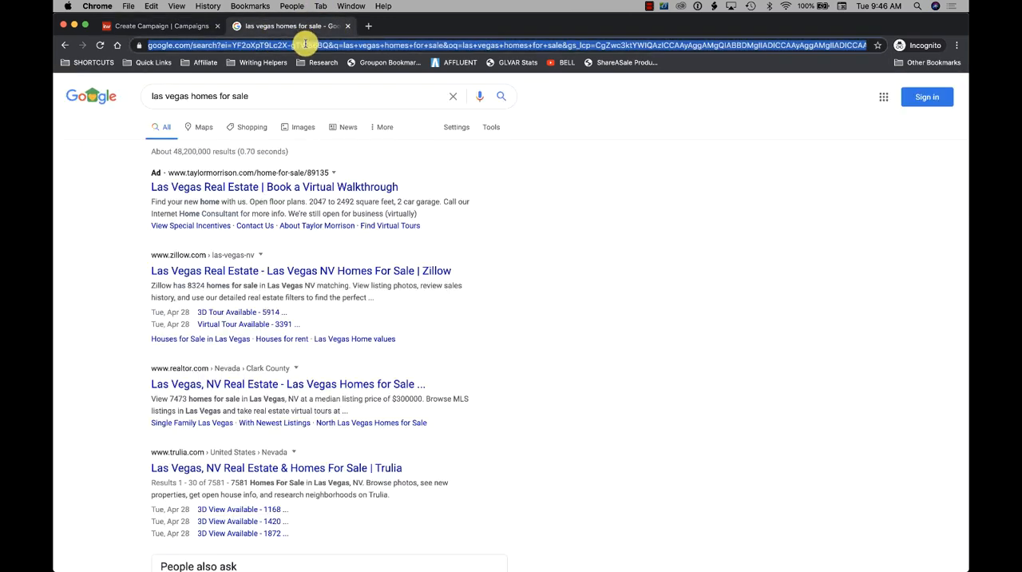
text(ballen)
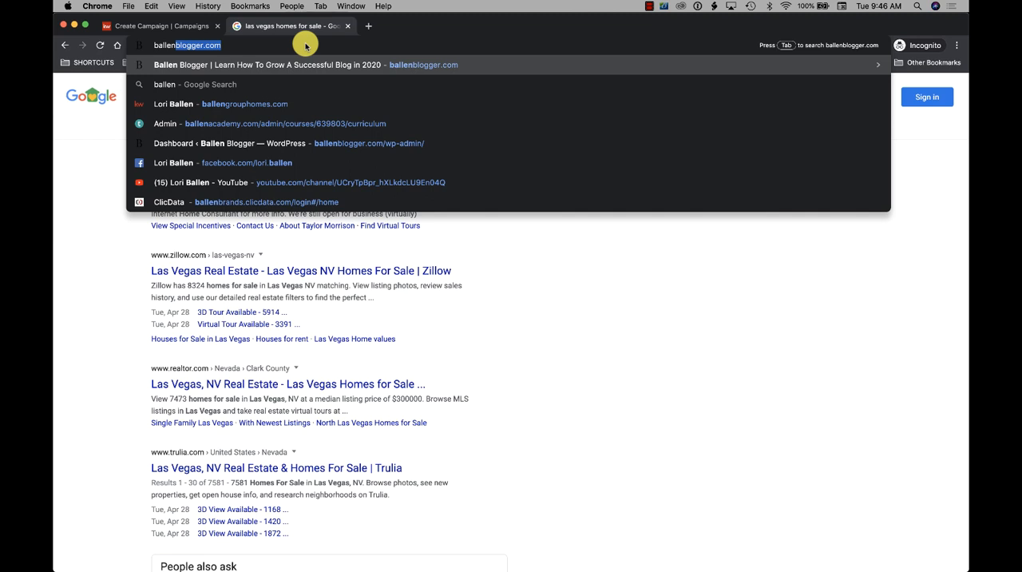
text(v)
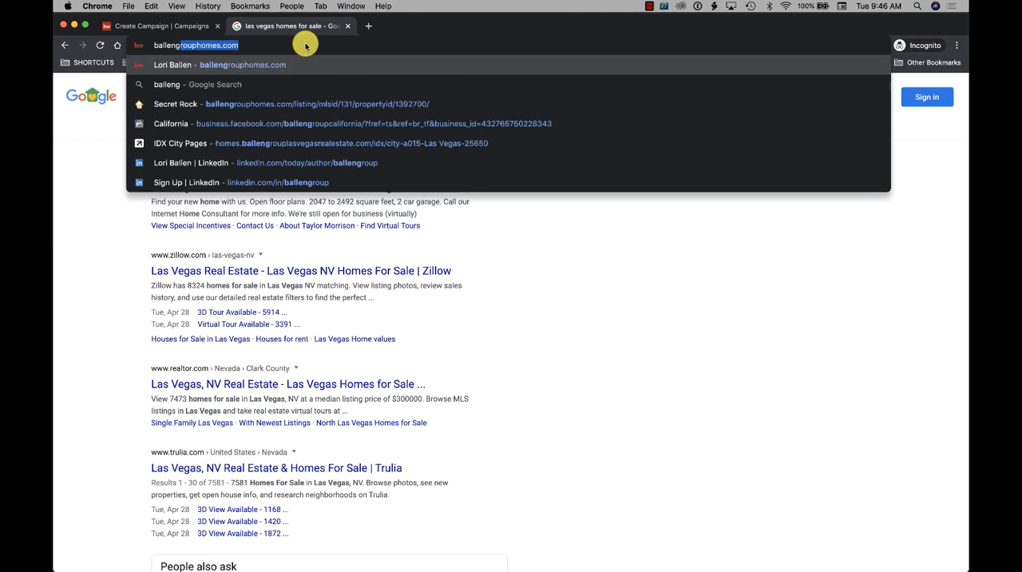
key(Return)
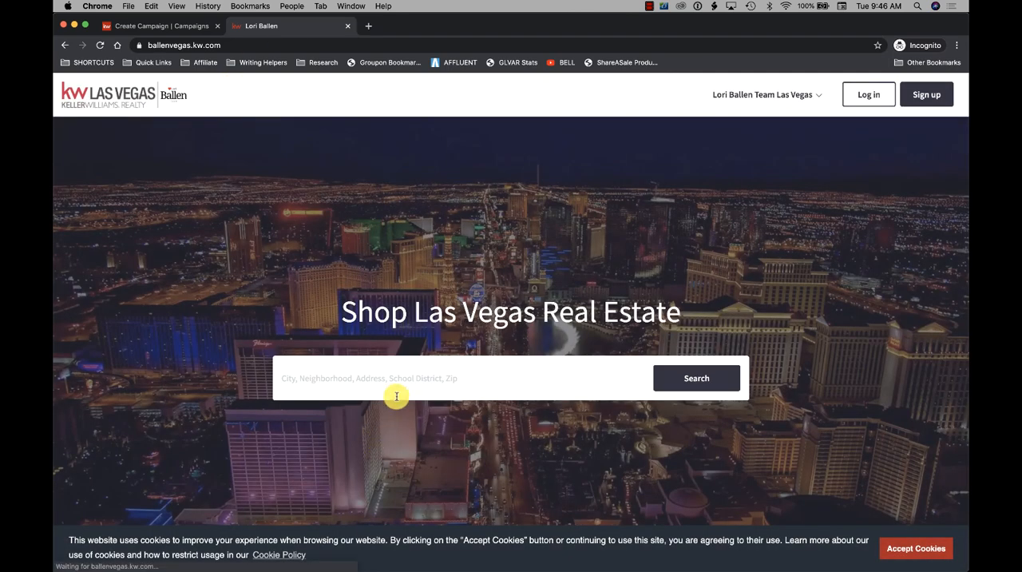
- Search the site for homes in the city of Henderson, NV, and dismiss the error message and location request
click(392, 380)
text(Henderson)
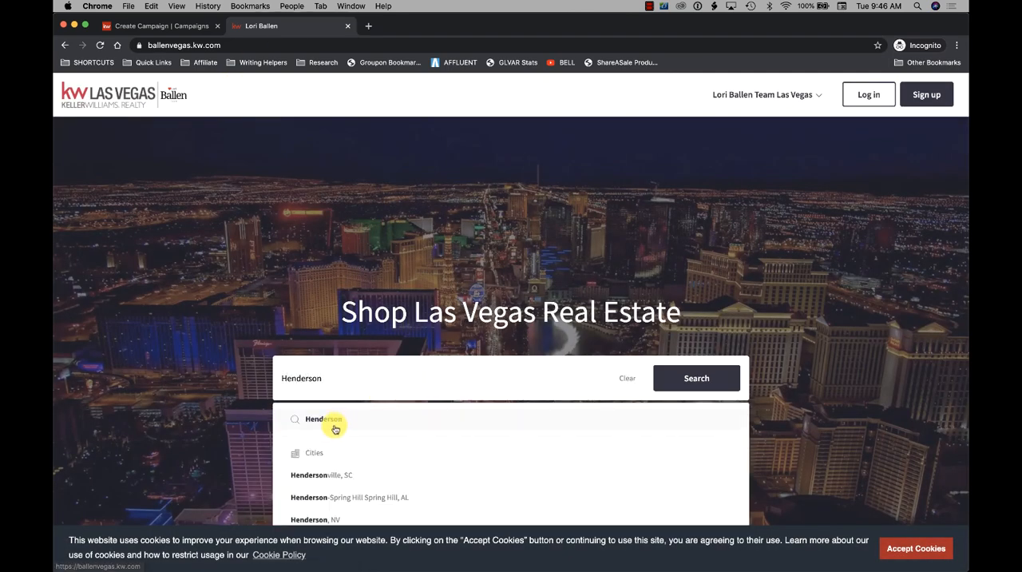
click(330, 519)
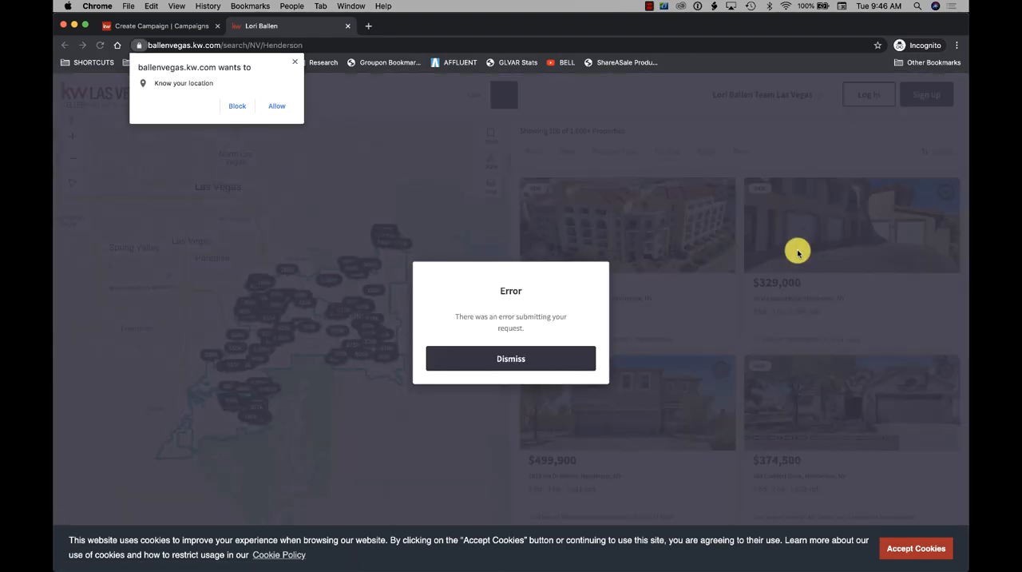
click(487, 359)
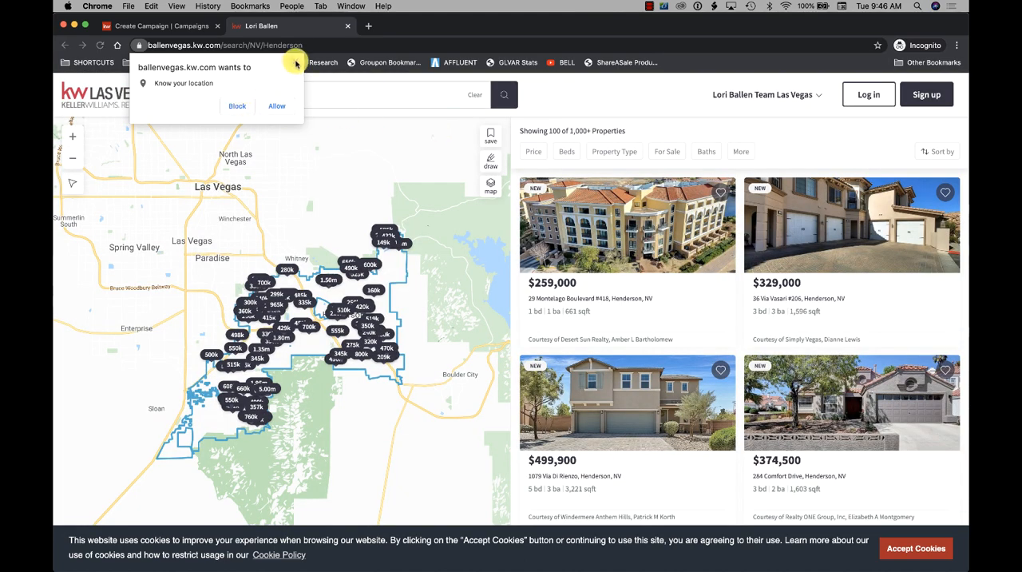
click(295, 64)
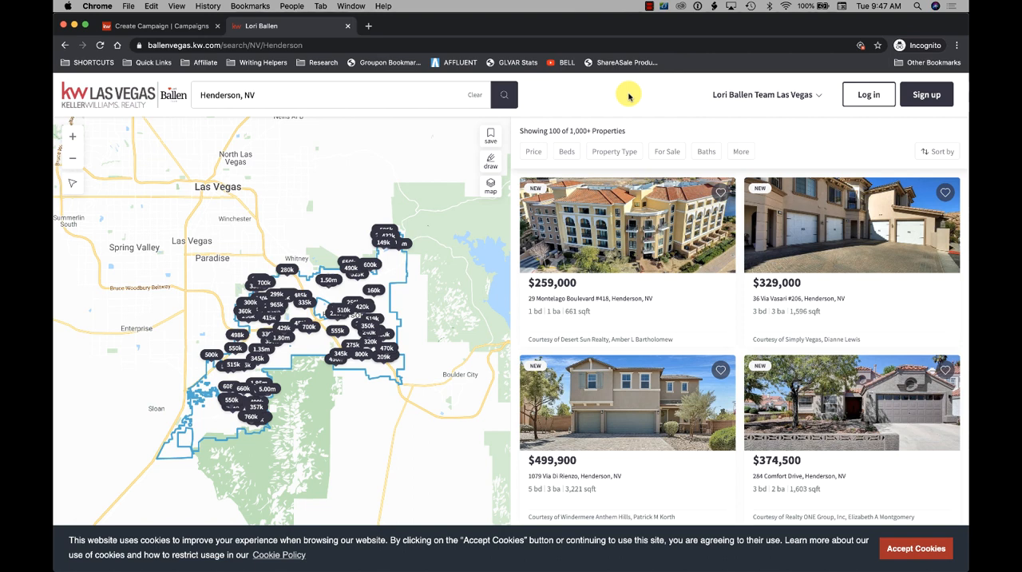
- Filter the Henderson listings to those with Price Reduced (< 7 days ago) and close the additional filters
click(743, 154)
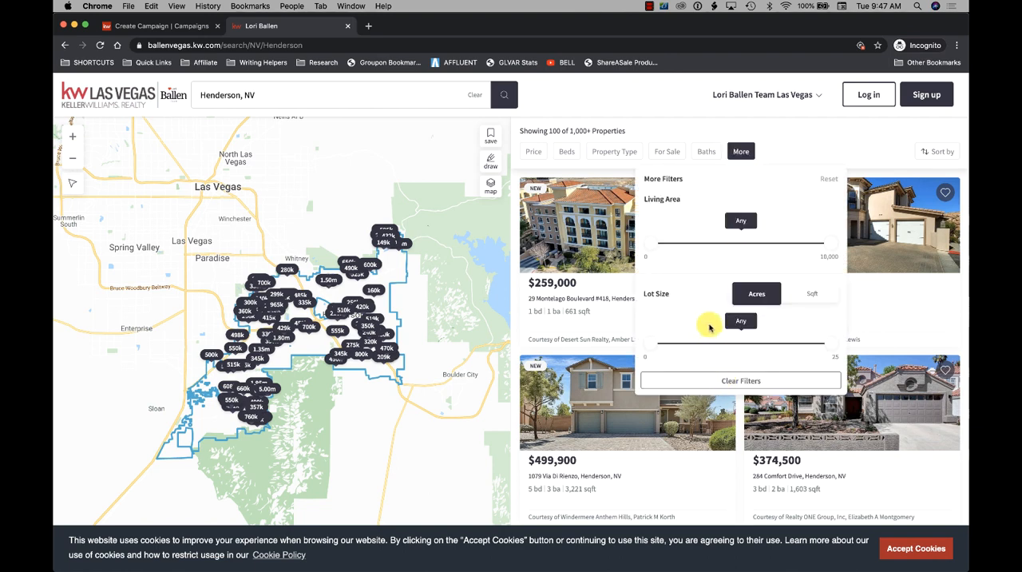
scroll(692, 322, down, 5)
scroll(692, 323, down, 2)
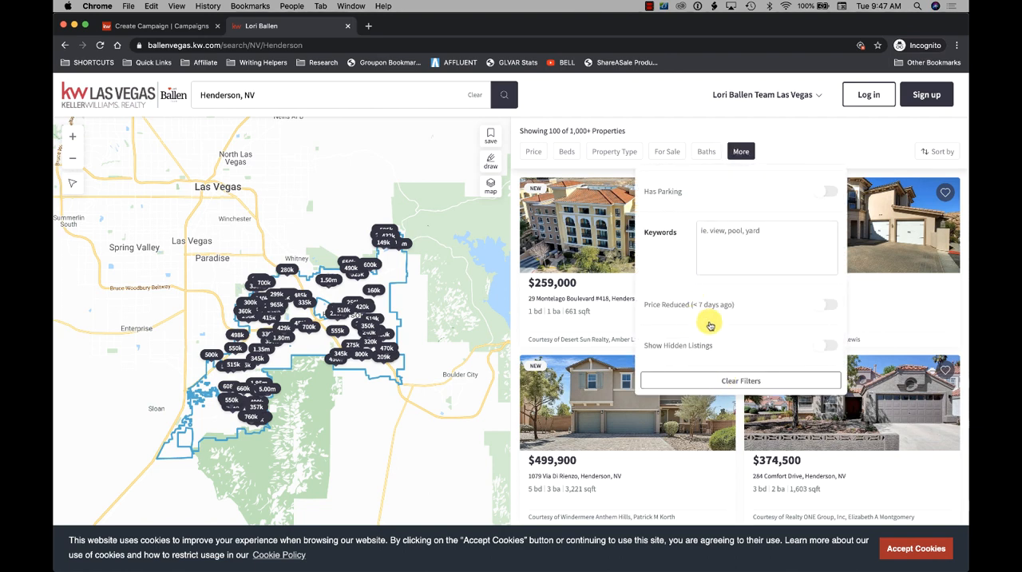
scroll(693, 324, down, 1)
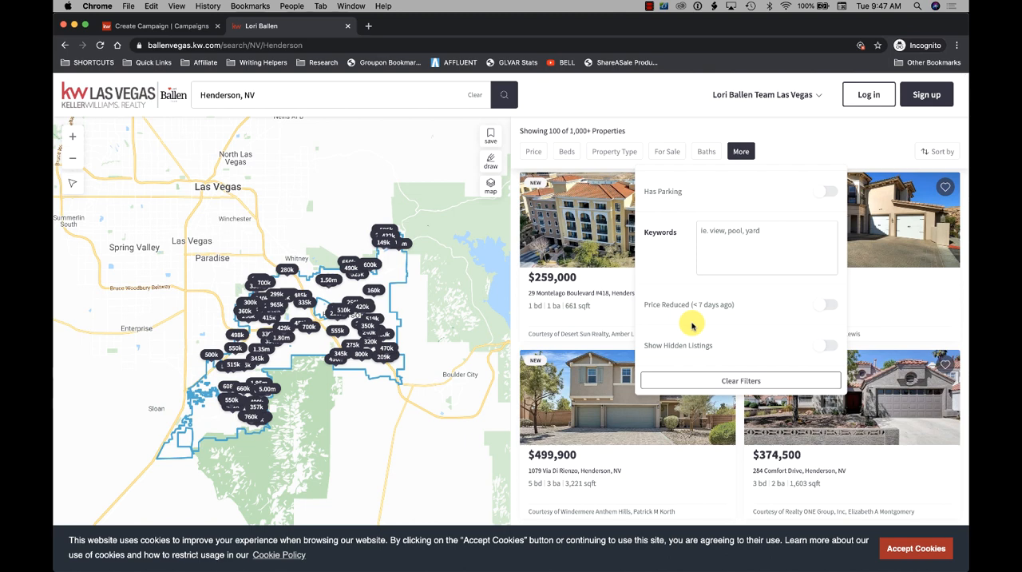
scroll(760, 300, down, 2)
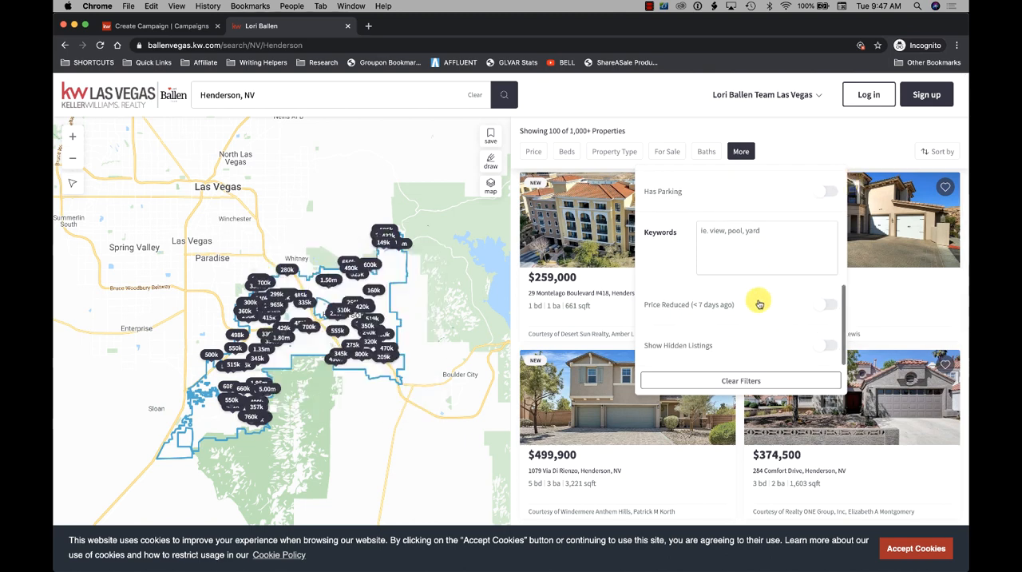
click(829, 307)
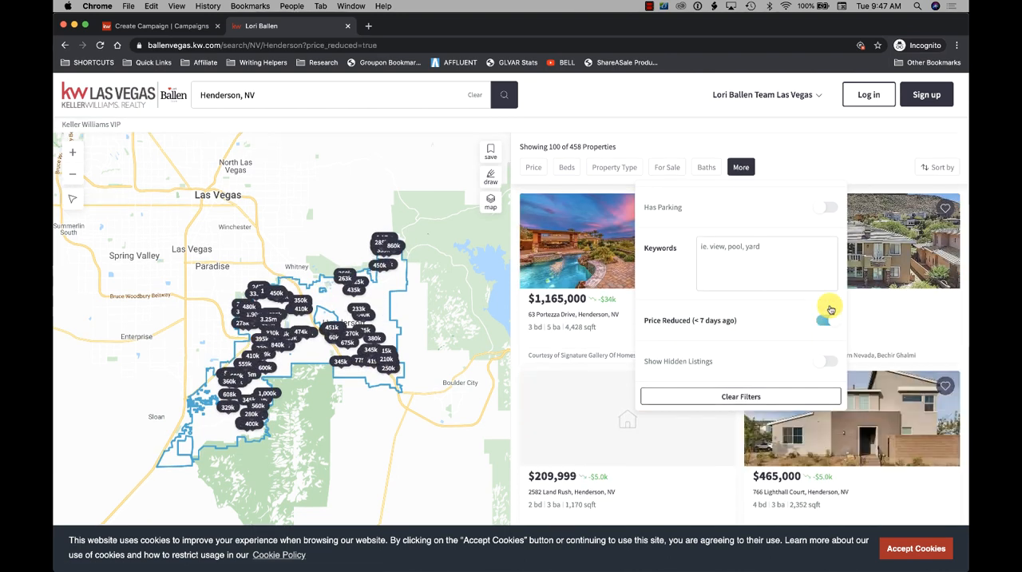
click(786, 147)
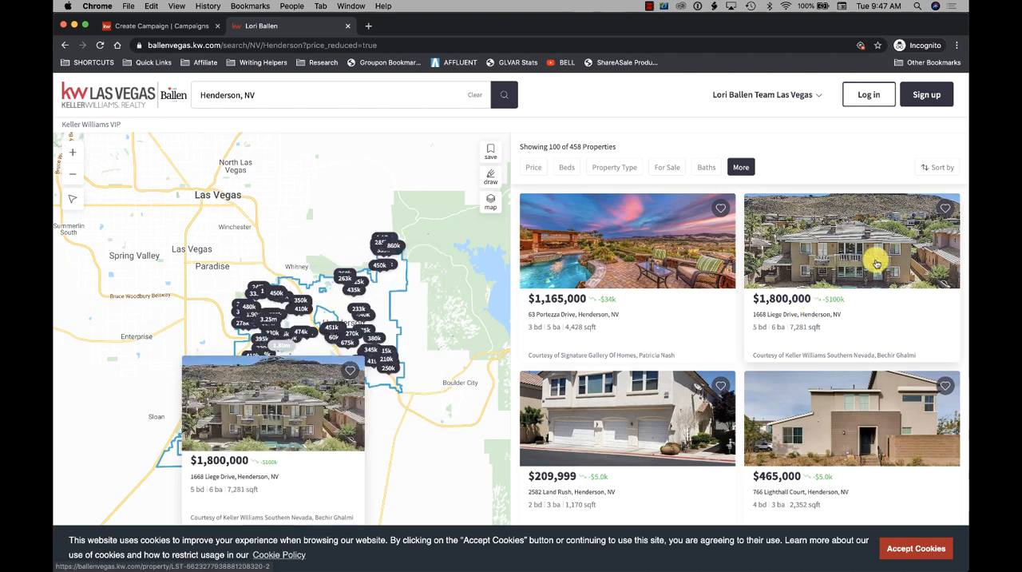
- Sort the price-reduced listings by Days On Market, high to low, after trying Price/sqft
click(936, 169)
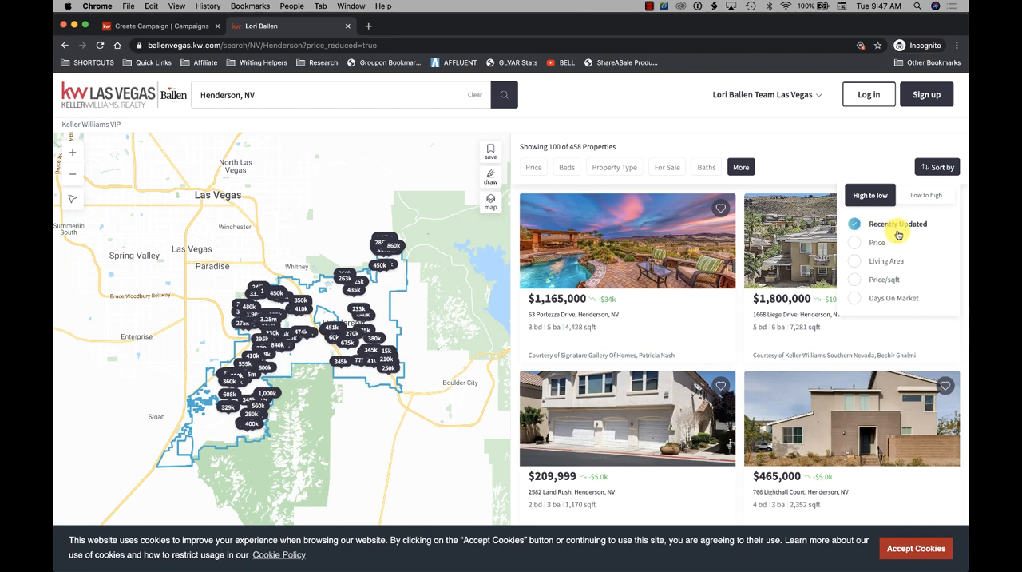
click(855, 283)
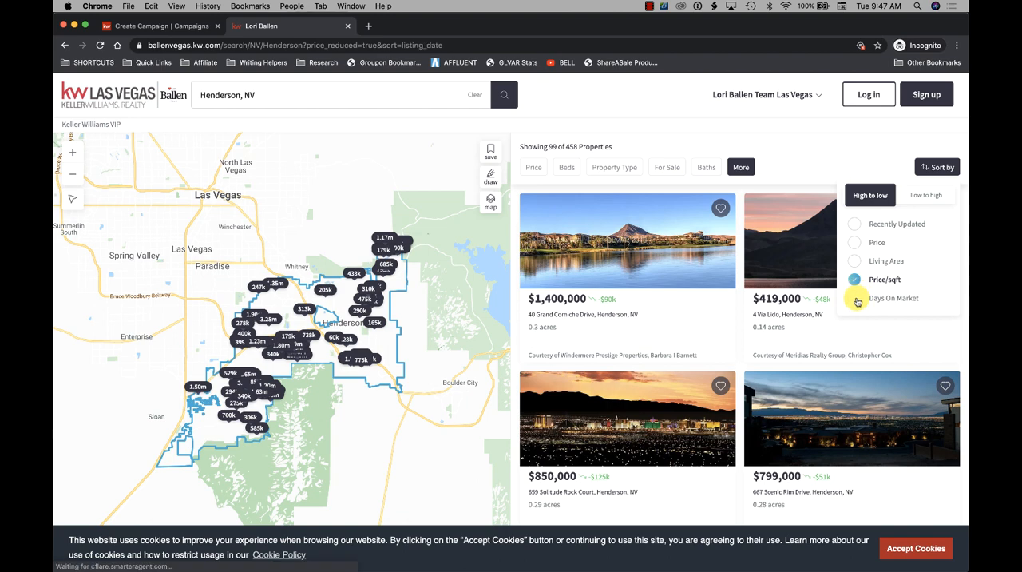
click(855, 300)
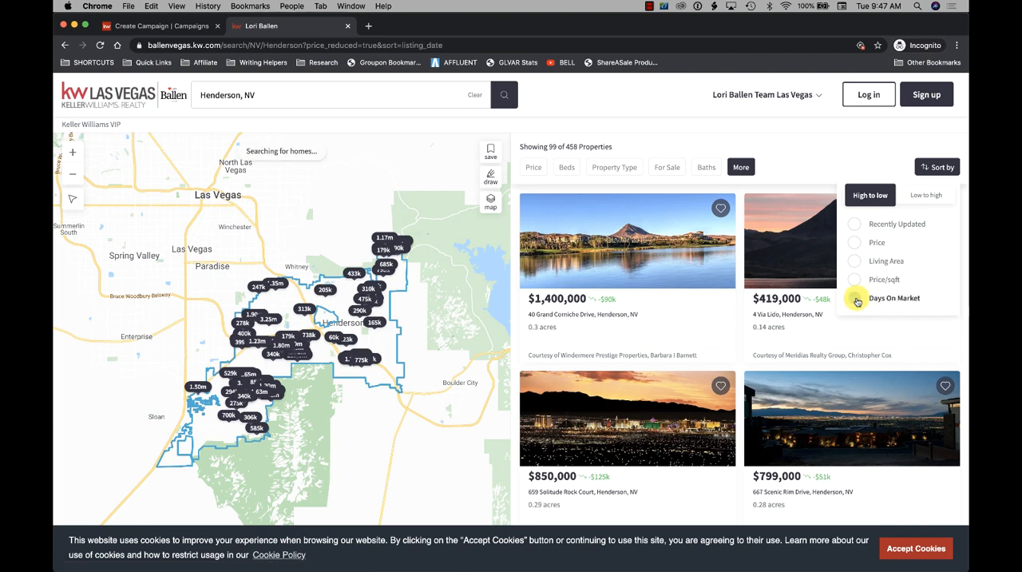
click(857, 163)
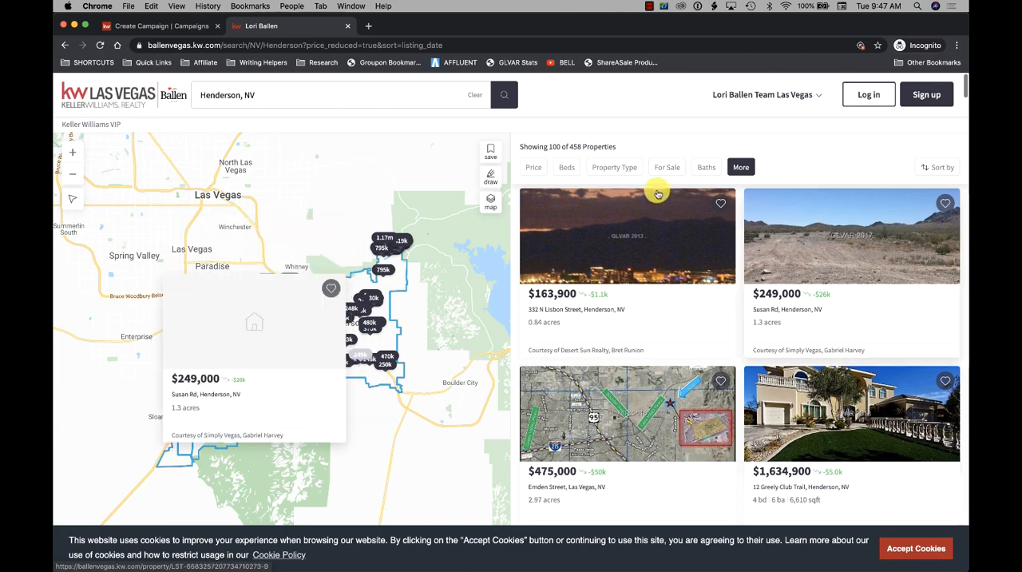
- Examine the sorted Henderson listings and review the additional filter settings applied to them
scroll(817, 267, down, 5)
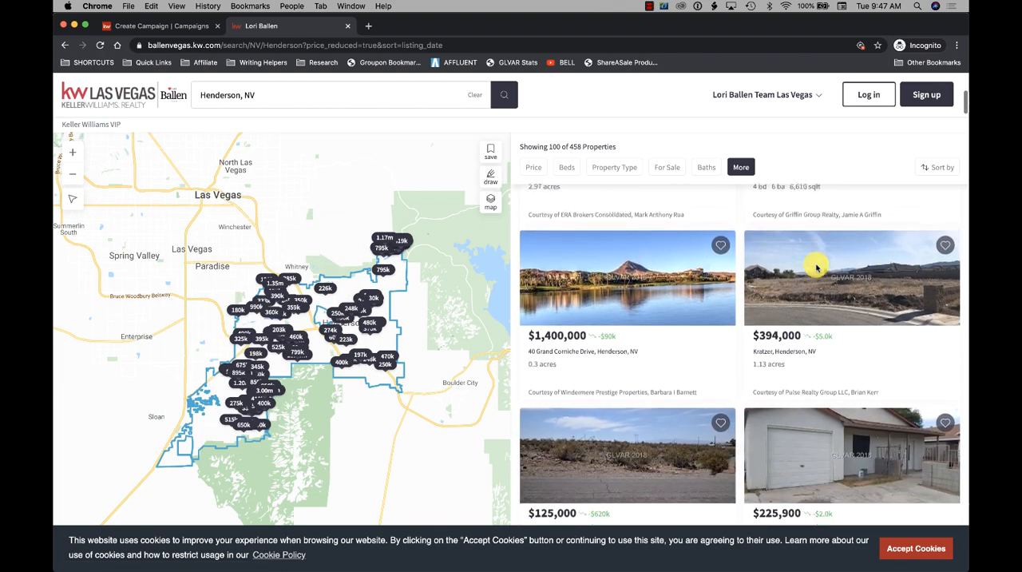
scroll(816, 268, down, 4)
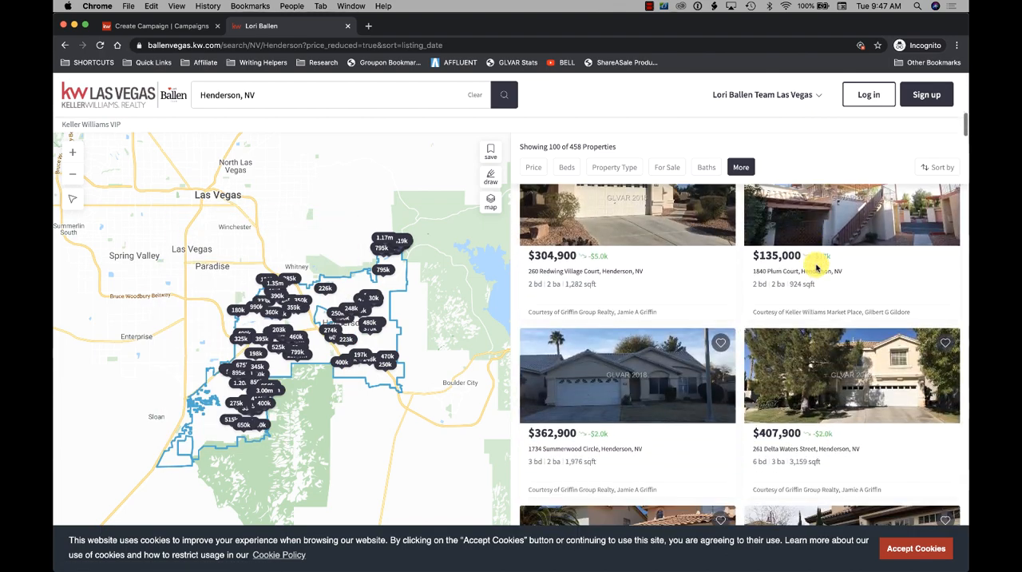
scroll(816, 267, up, 8)
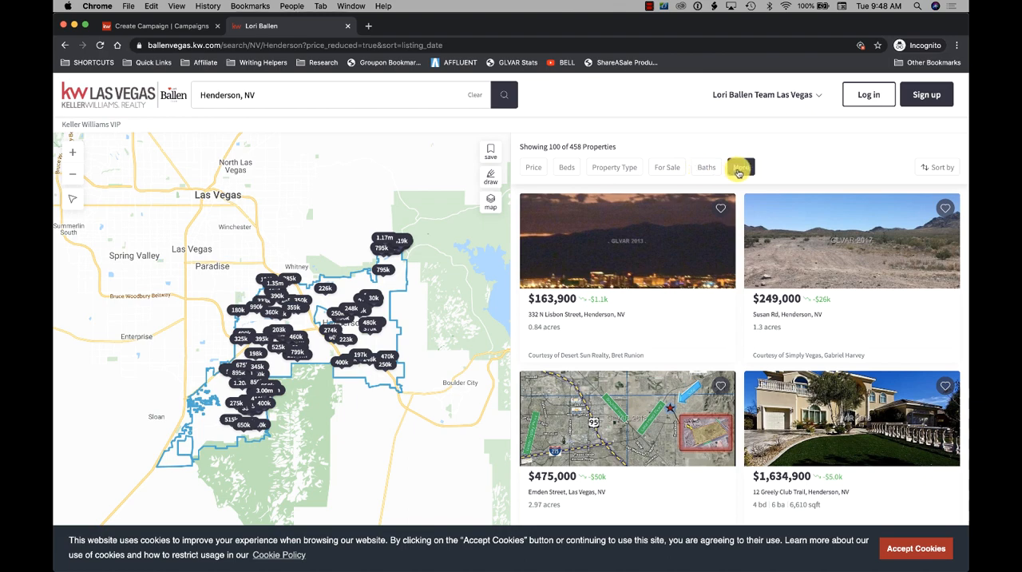
click(738, 170)
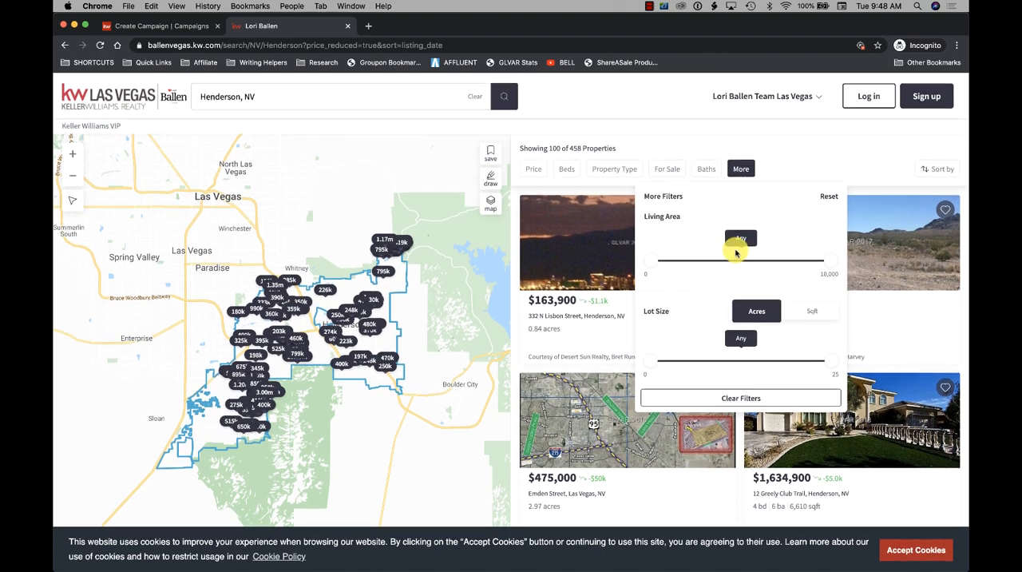
scroll(737, 253, down, 6)
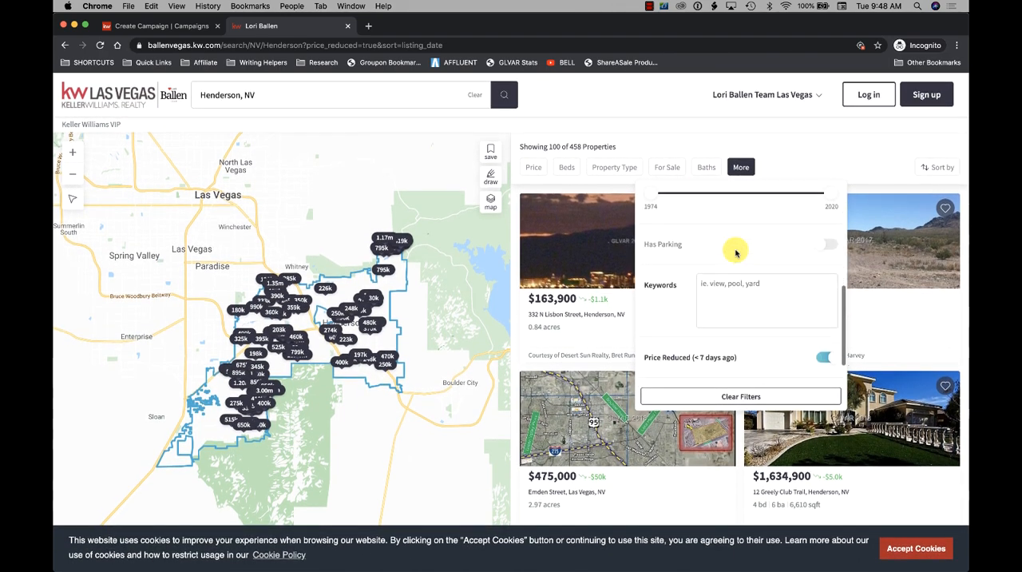
scroll(737, 253, up, 6)
click(770, 160)
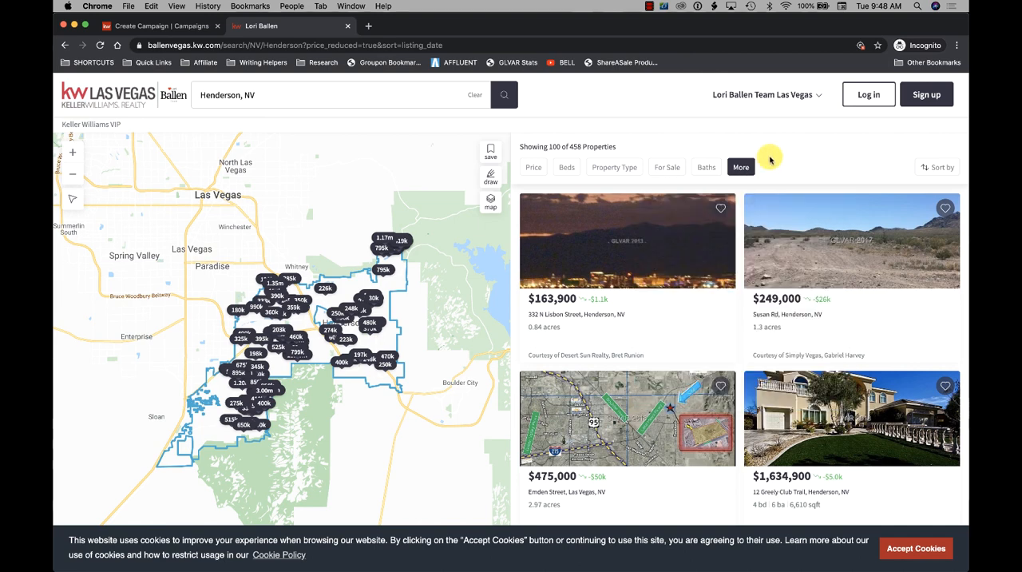
- Limit the price-reduced Henderson listings to the Houses property type and look over the filtered results
click(617, 174)
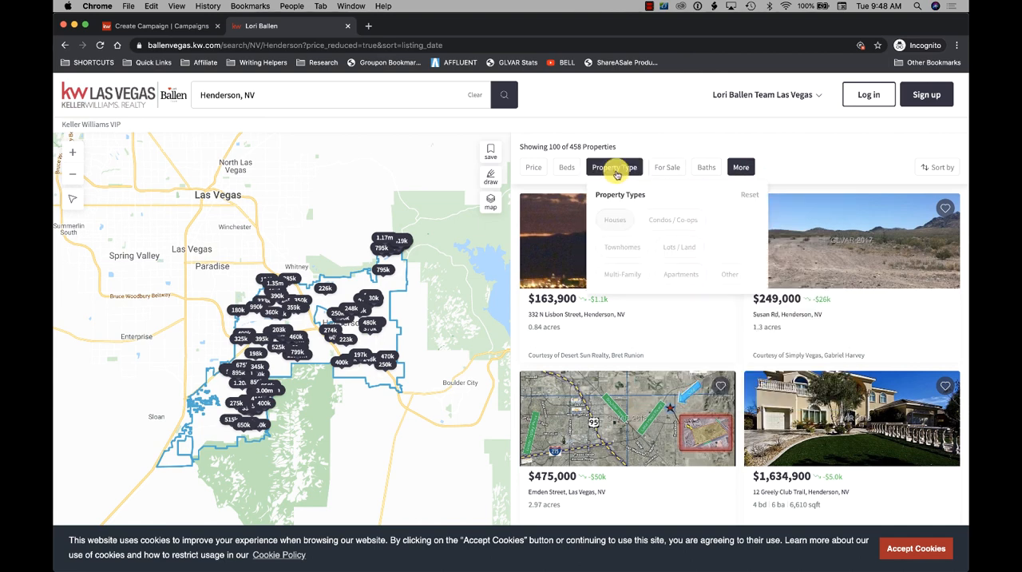
click(615, 222)
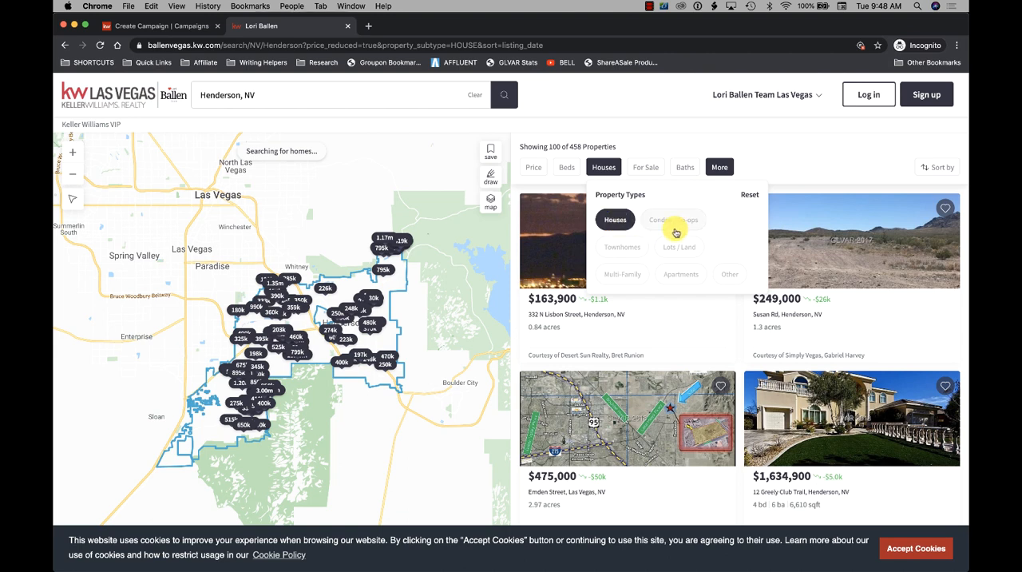
click(673, 125)
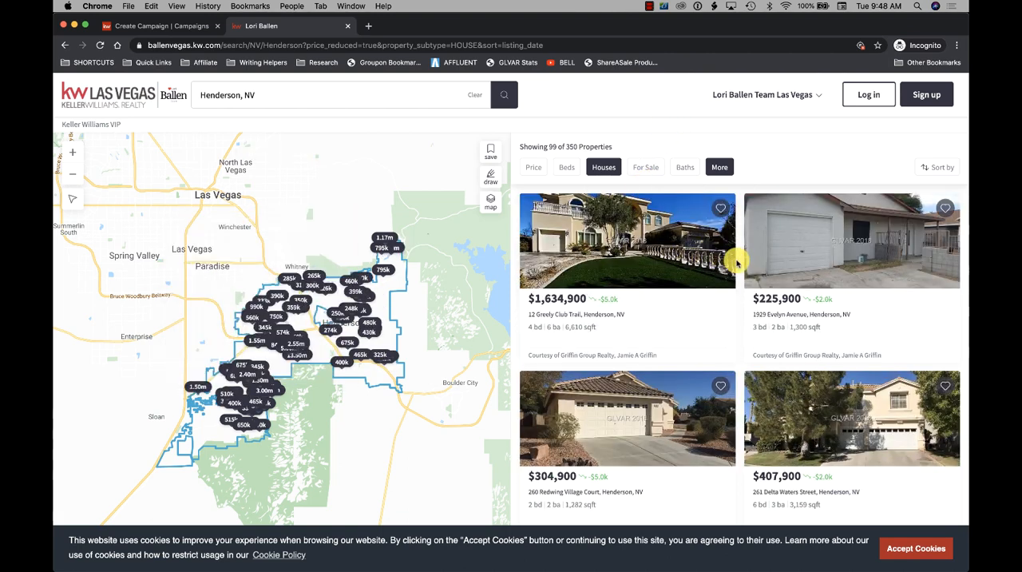
scroll(735, 261, down, 1)
scroll(736, 261, up, 1)
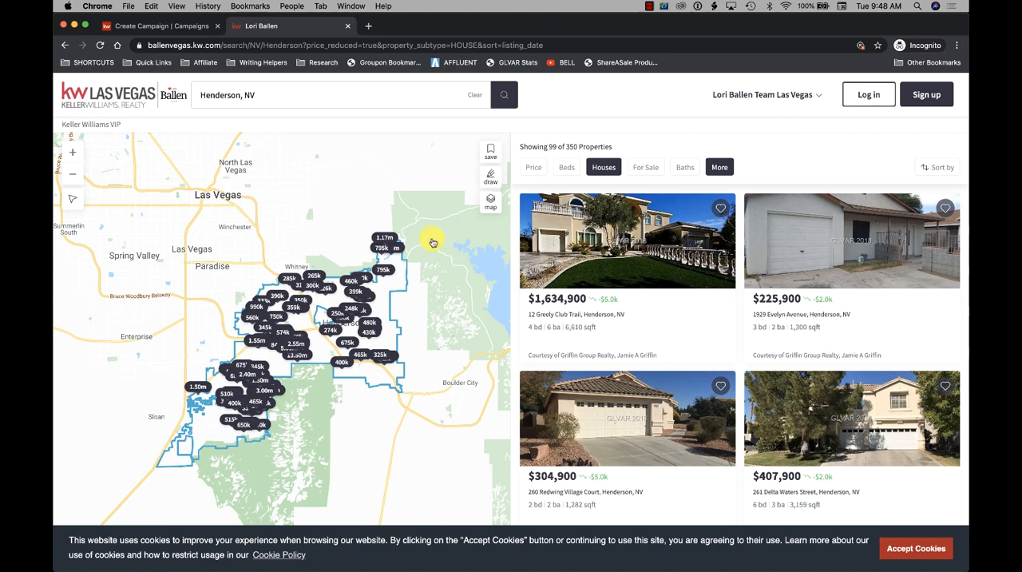
mouse_move(371, 307)
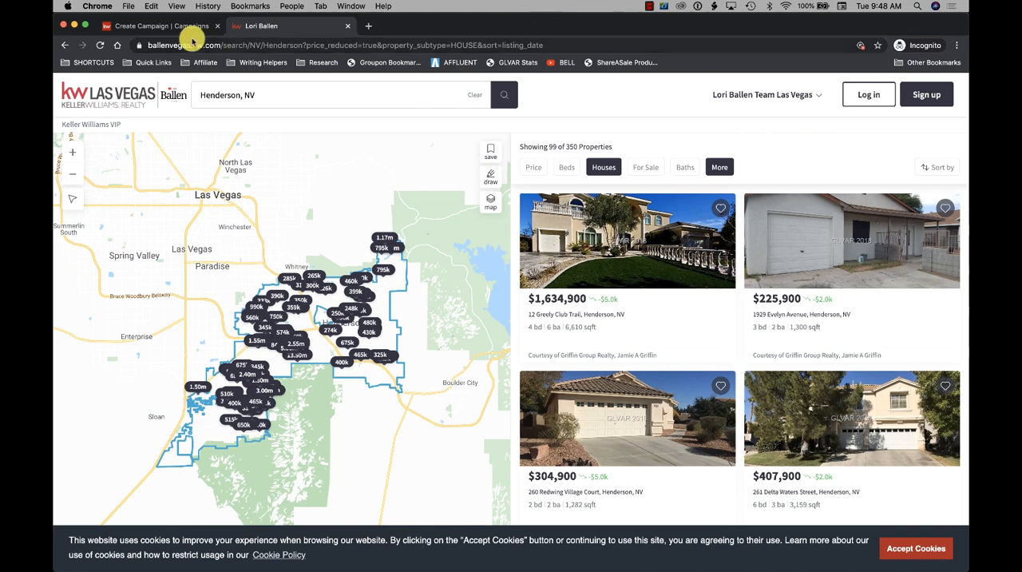
drag(146, 45, 579, 49)
key(super+c)
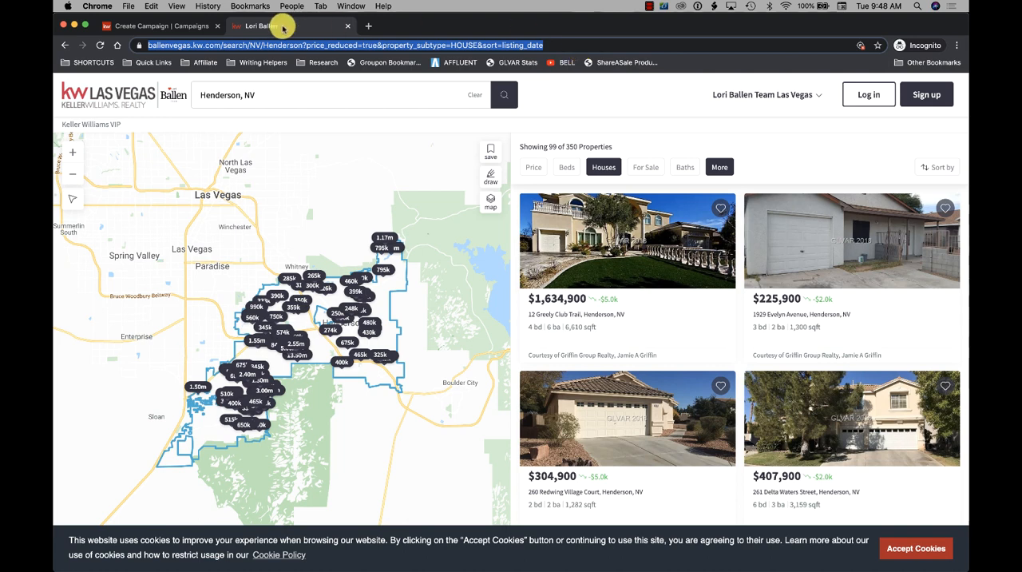
click(171, 25)
drag(280, 368, 192, 368)
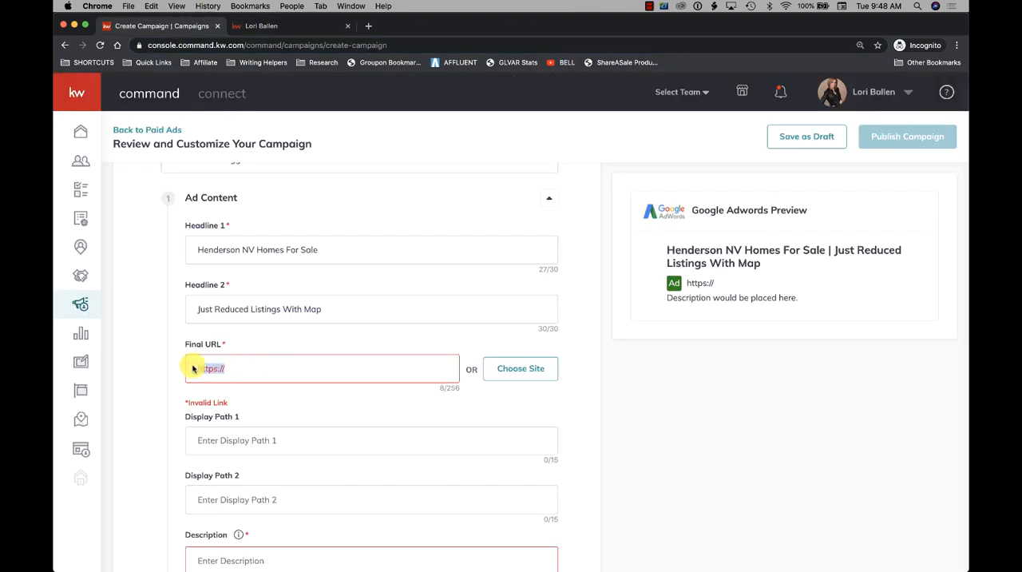
key(super+v)
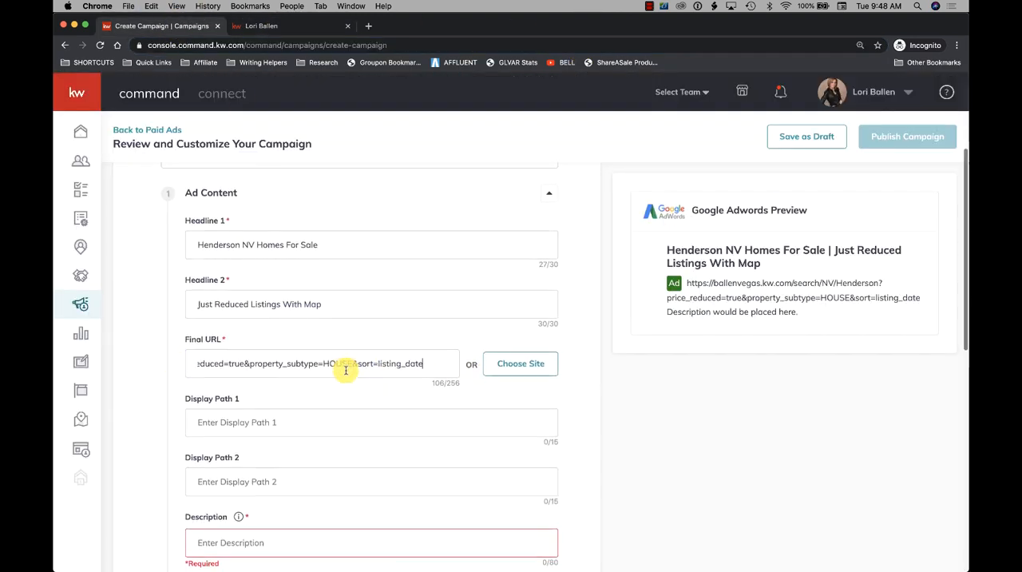
scroll(360, 364, down, 1)
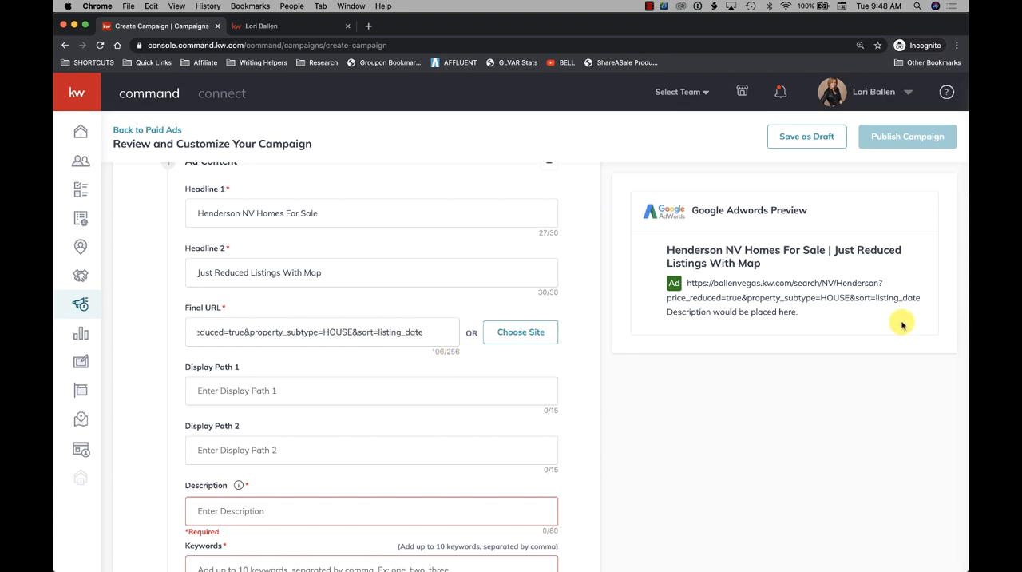
drag(925, 298, 694, 274)
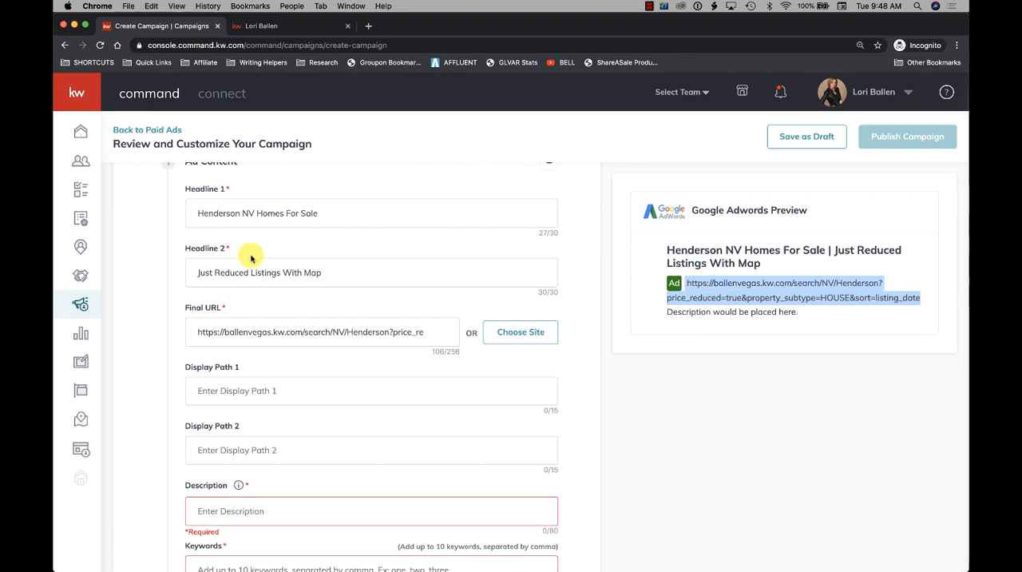
- Set Display Path 1 to "just-reduced" and Display Path 2 to "henderson-homes"
scroll(250, 257, down, 3)
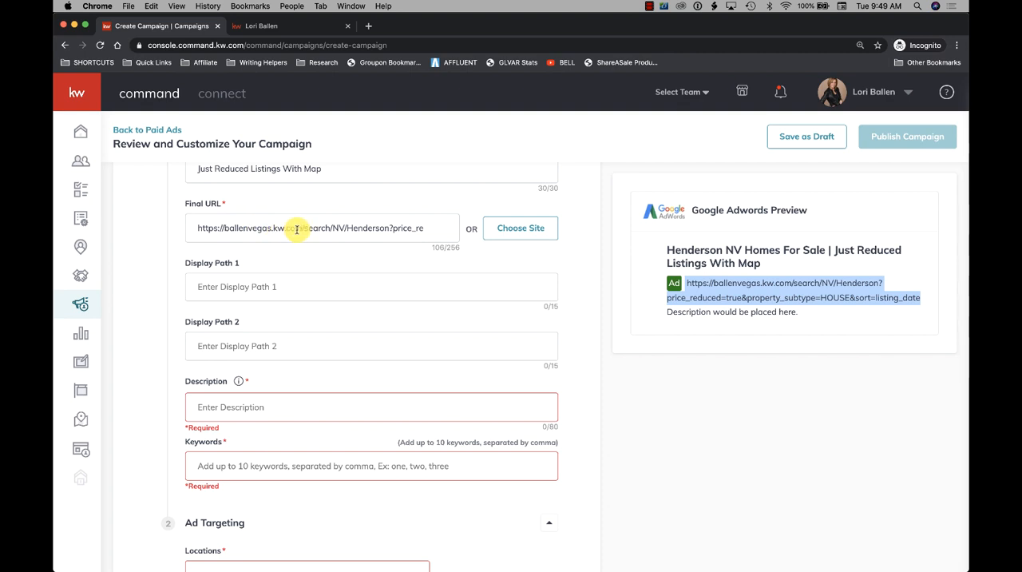
drag(301, 227, 200, 229)
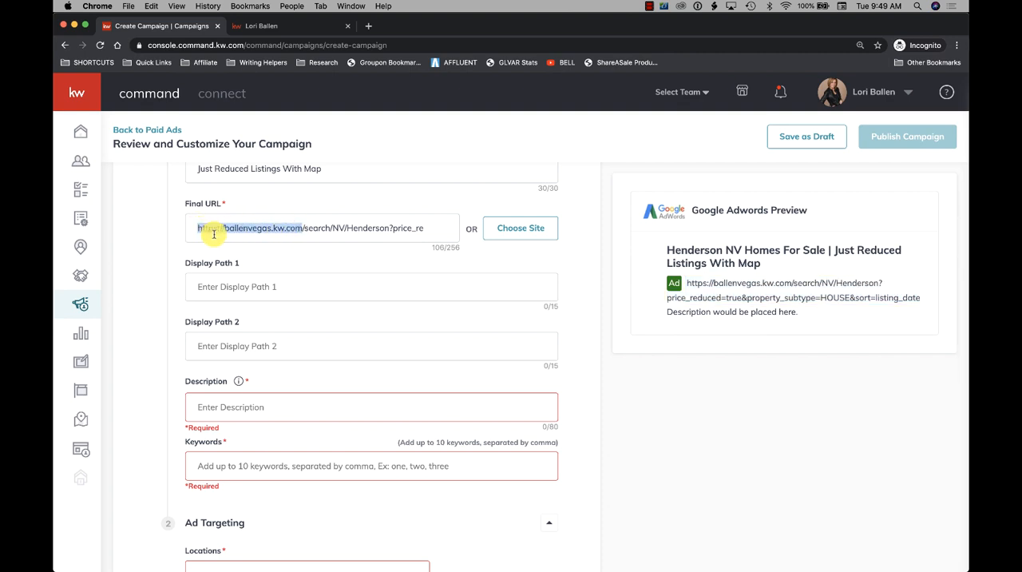
click(234, 286)
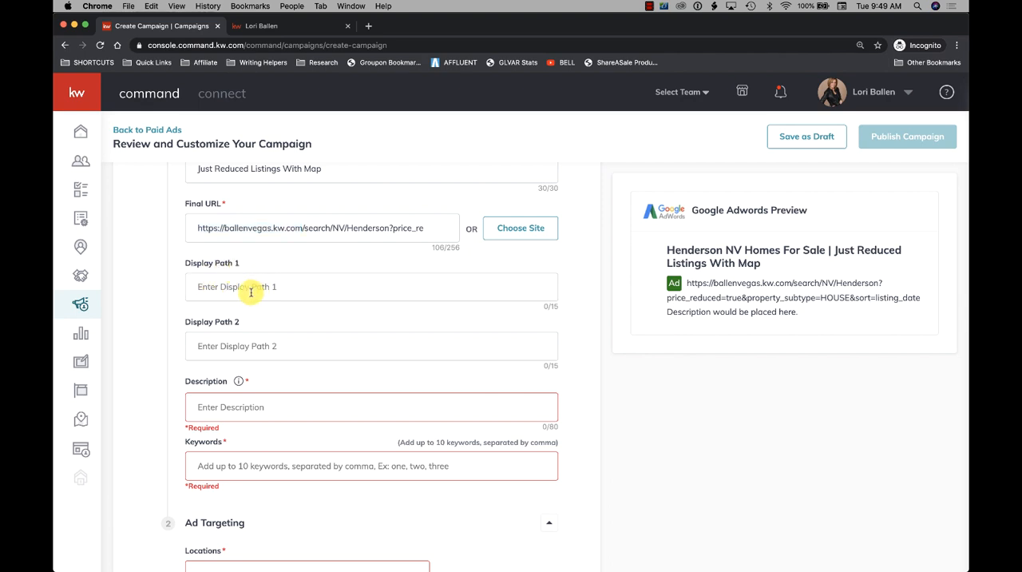
text(j)
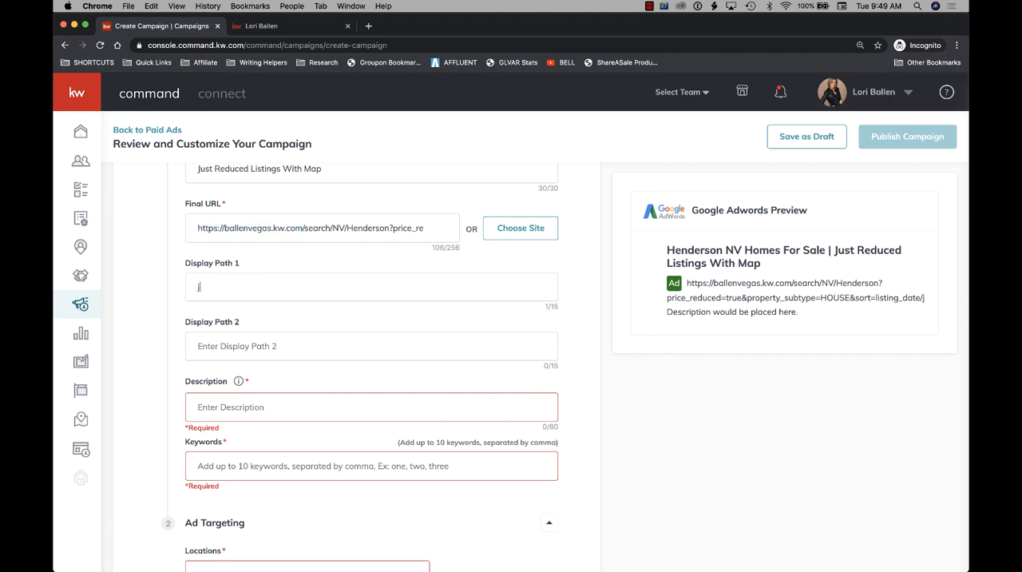
text(ust-reduc)
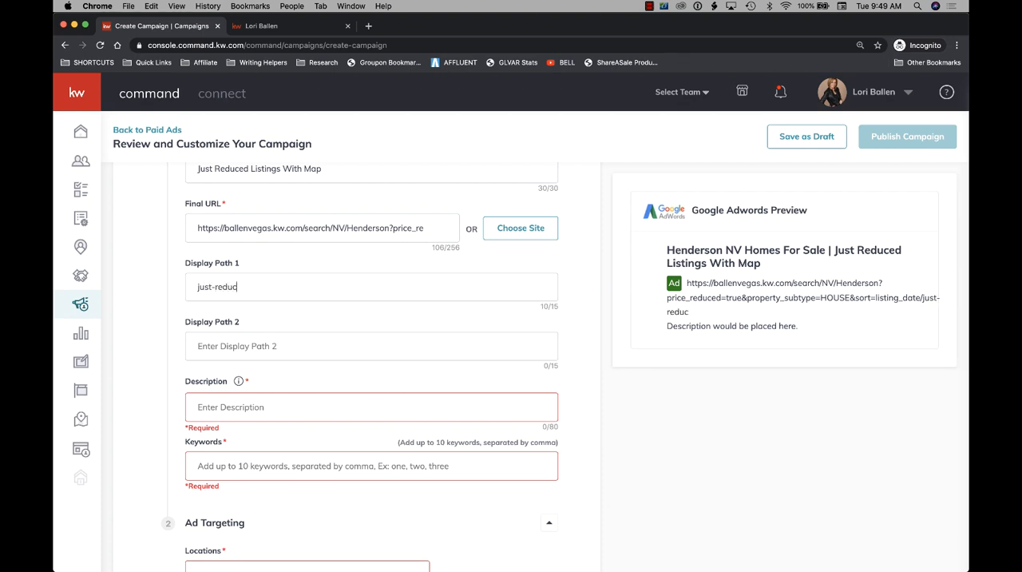
text(henderson-homes)
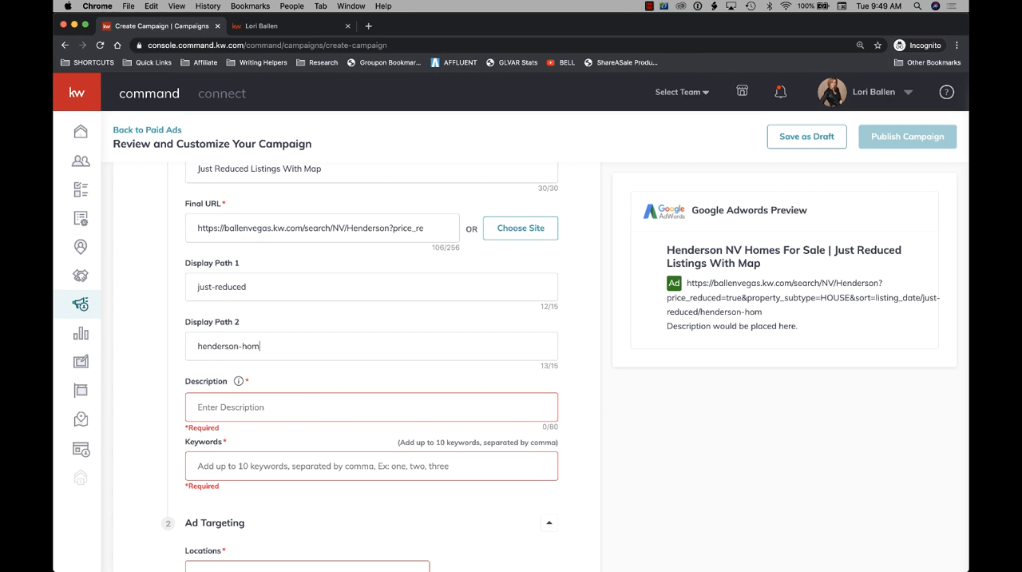
- Compare the Final URL and both display paths with the link shown in the ad preview
drag(301, 230, 193, 228)
click(240, 289)
drag(244, 288, 178, 289)
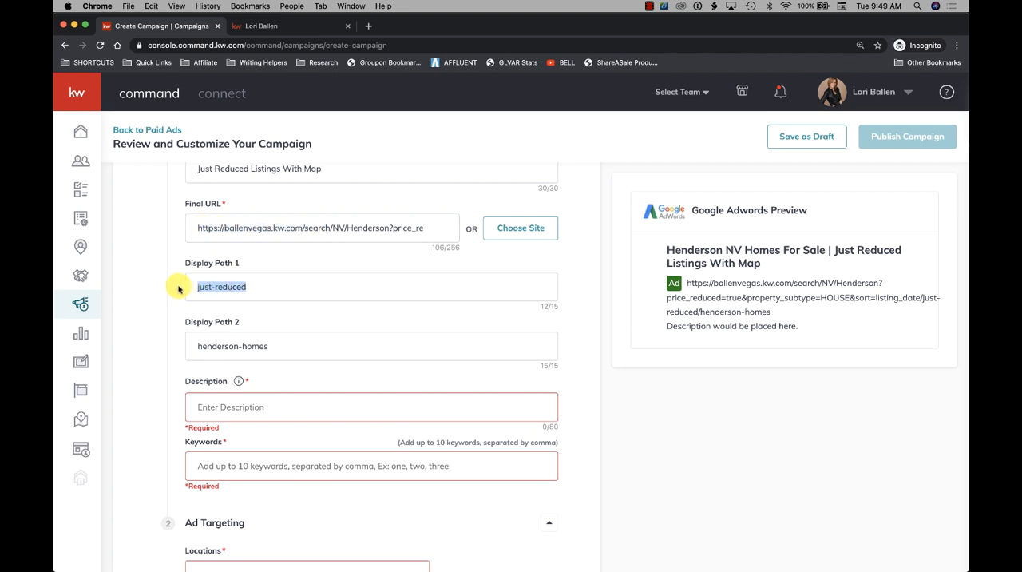
drag(288, 349, 170, 349)
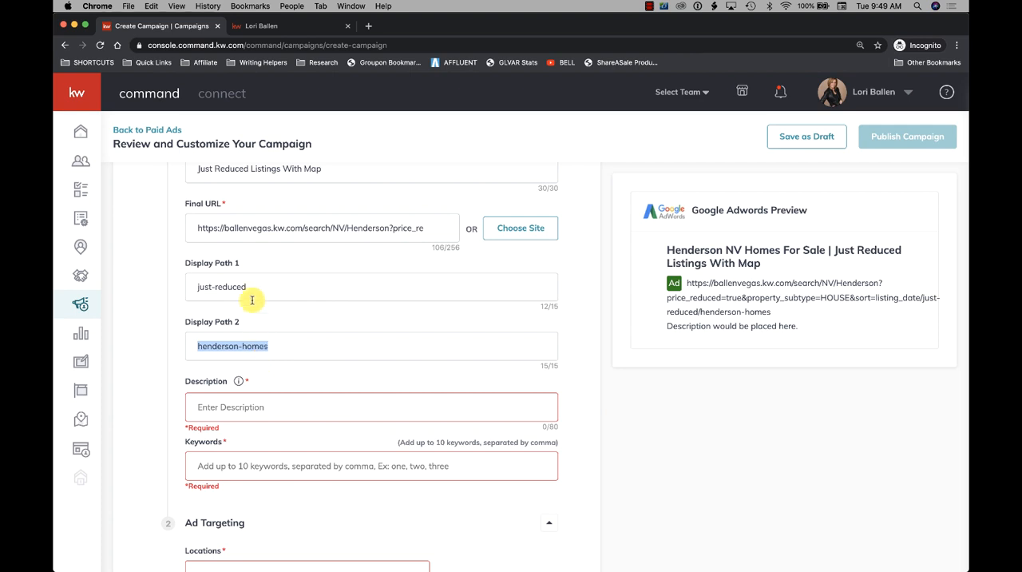
drag(246, 287, 145, 268)
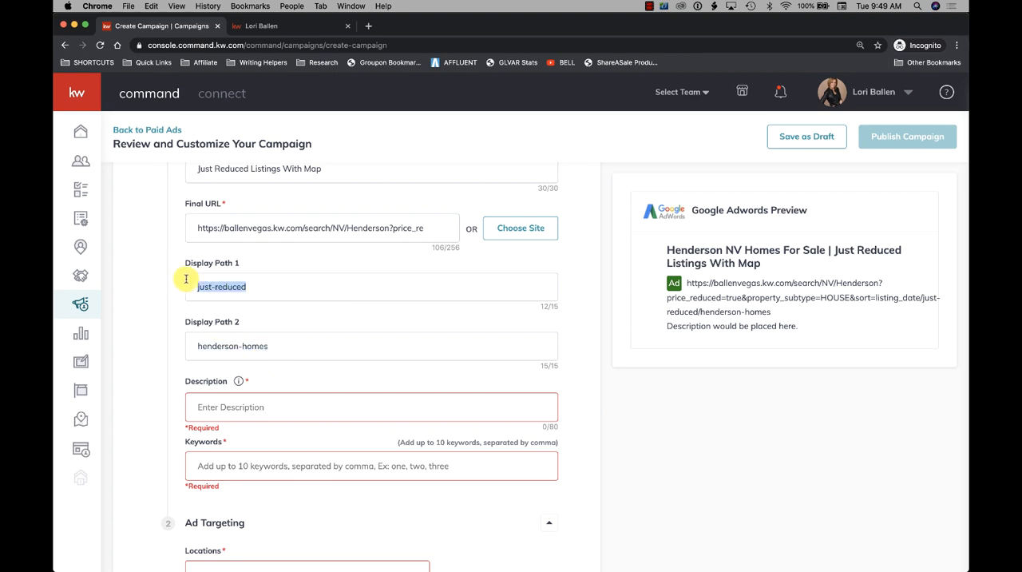
click(214, 287)
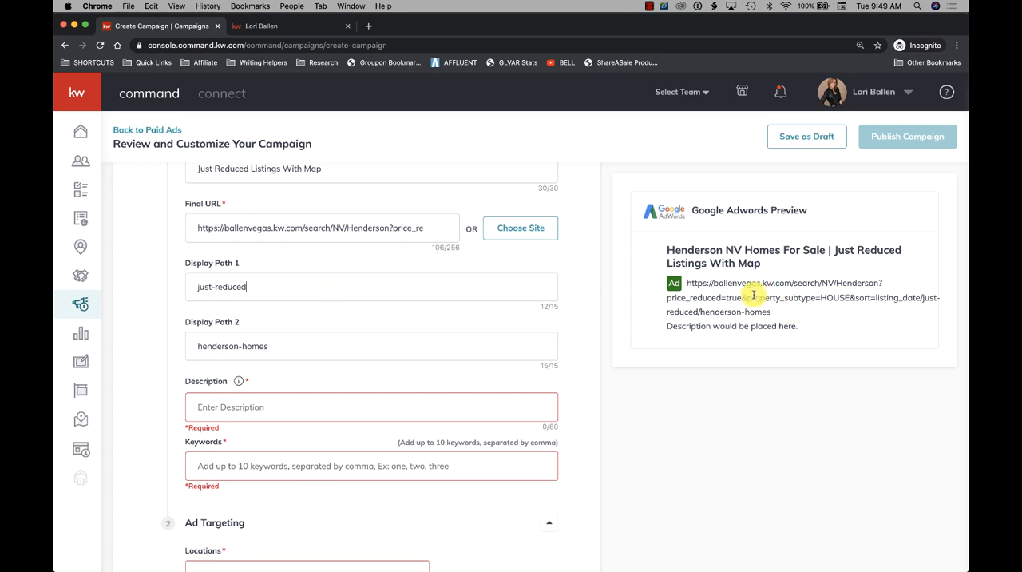
drag(882, 283, 689, 284)
- Enter "See All Henderson Homes" as the ad description
scroll(423, 315, down, 2)
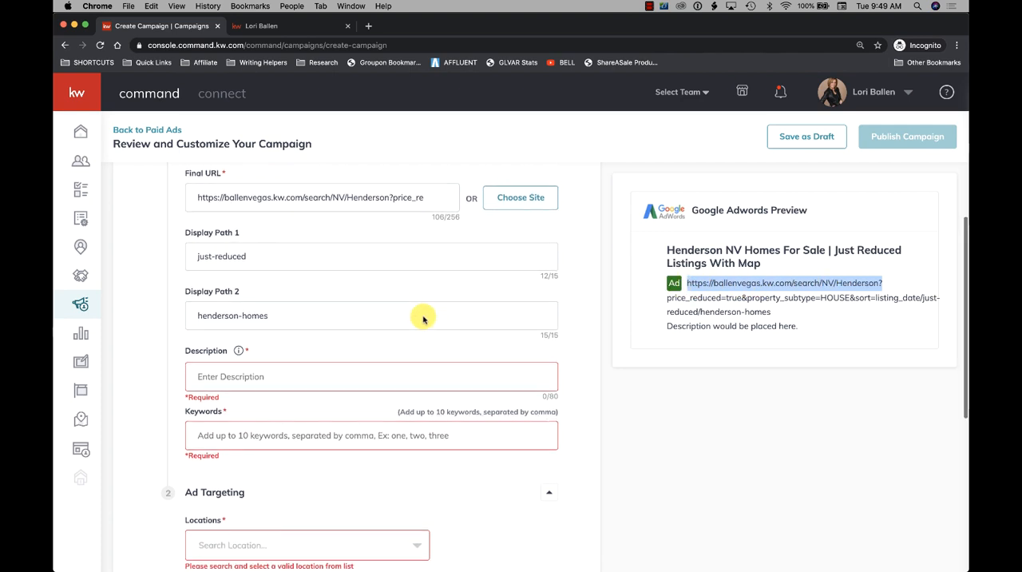
scroll(423, 316, down, 3)
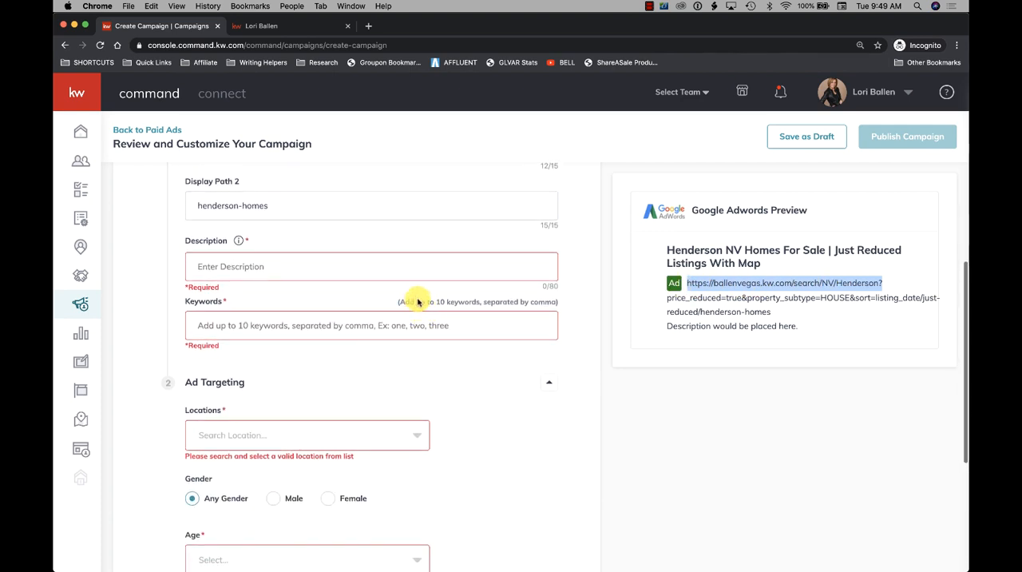
click(391, 269)
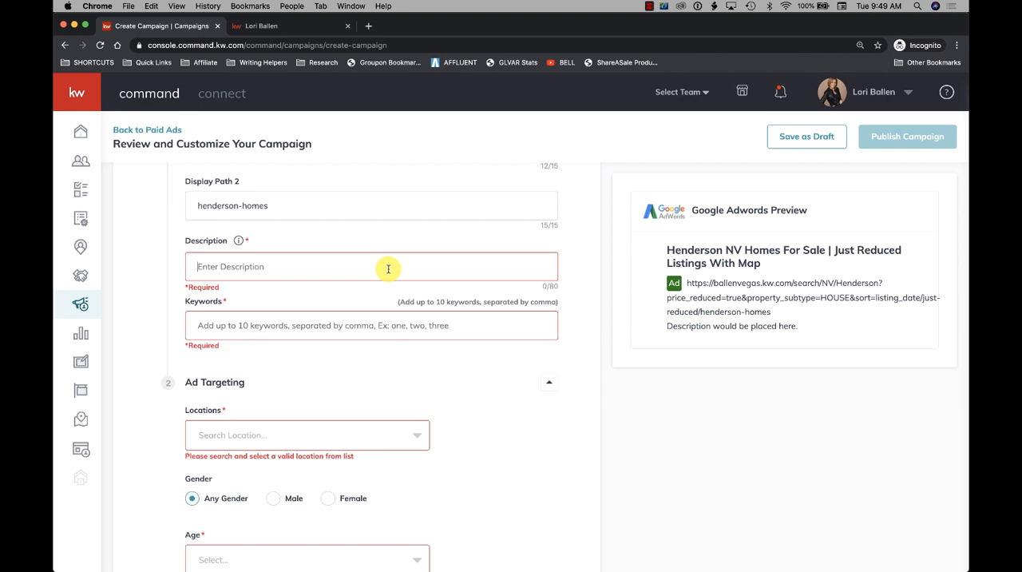
text(See All Hen)
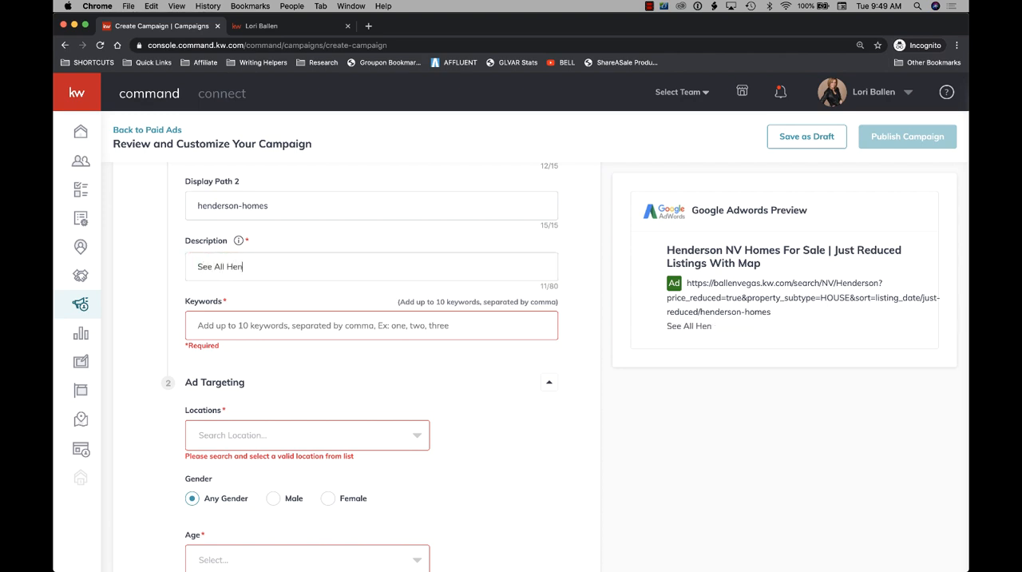
text(derson Homes)
- Review both headlines and extend the ad description with "That Were Just"
scroll(386, 278, up, 5)
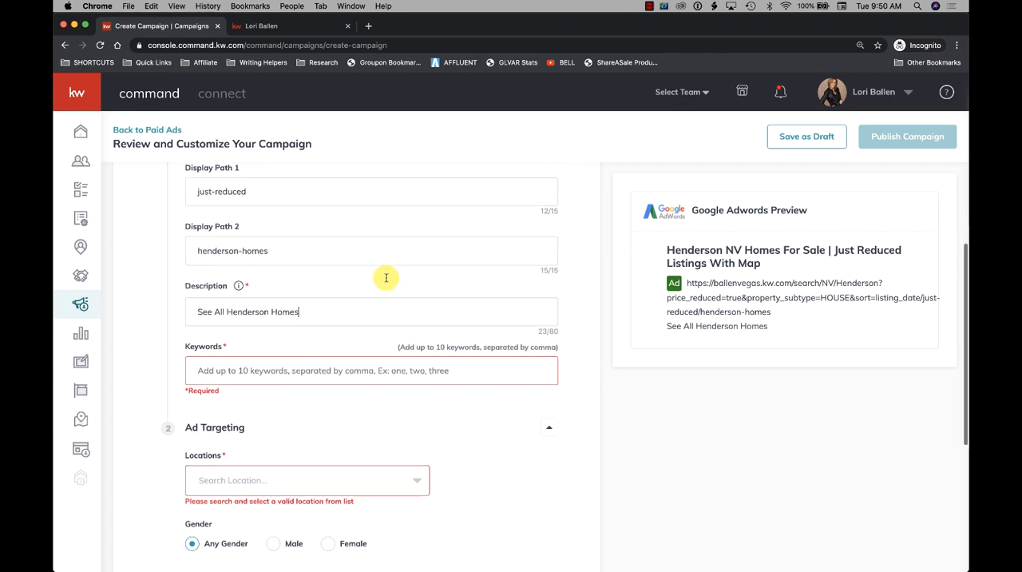
scroll(386, 278, up, 1)
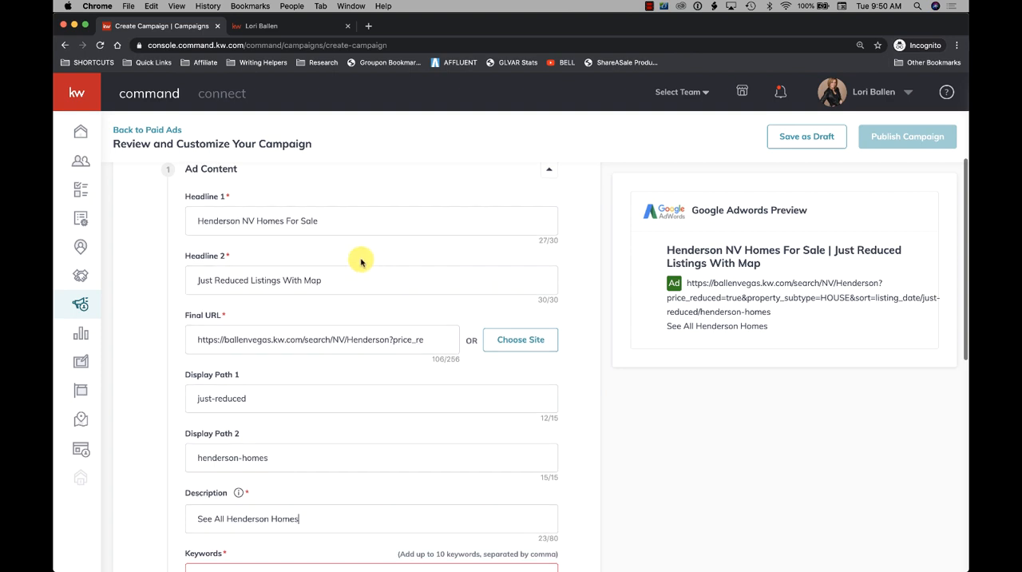
drag(323, 224, 205, 211)
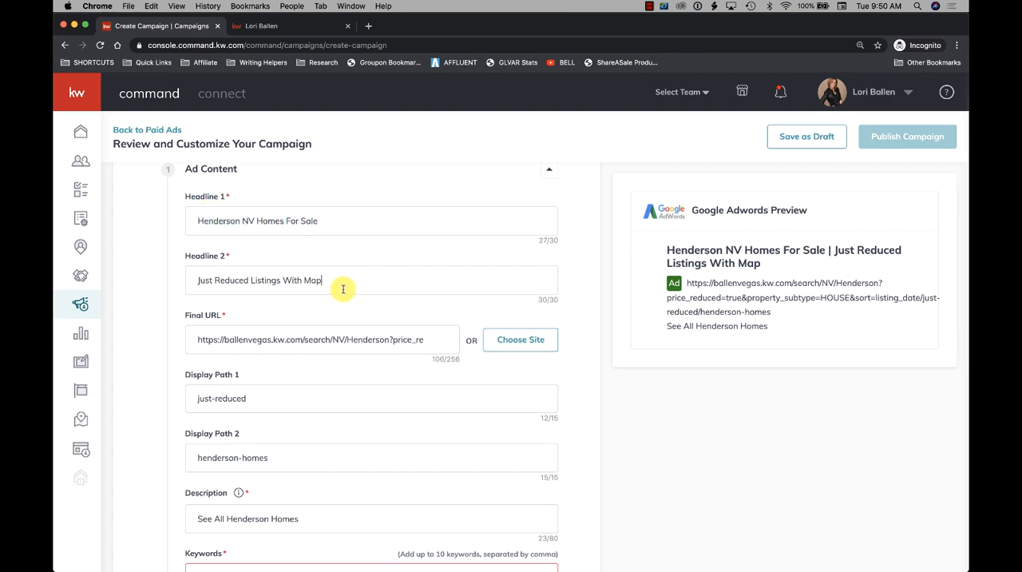
drag(338, 286, 183, 278)
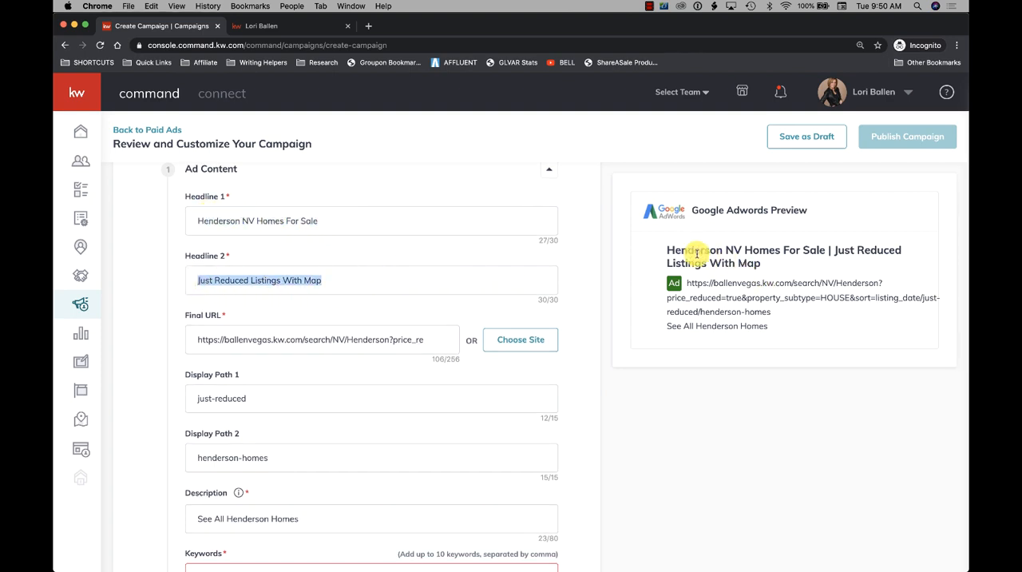
scroll(367, 316, down, 1)
scroll(368, 316, down, 5)
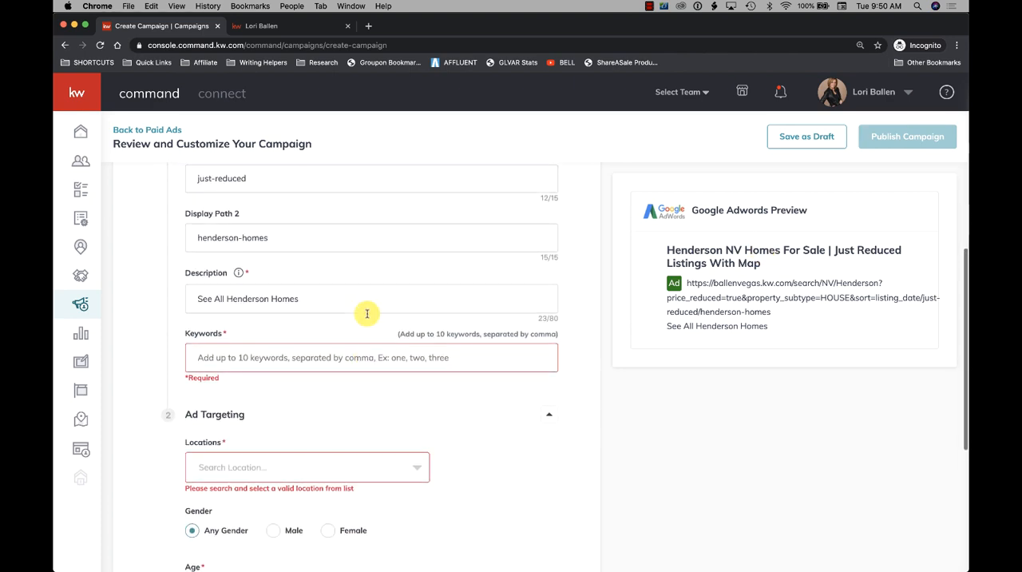
click(343, 303)
scroll(343, 304, up, 1)
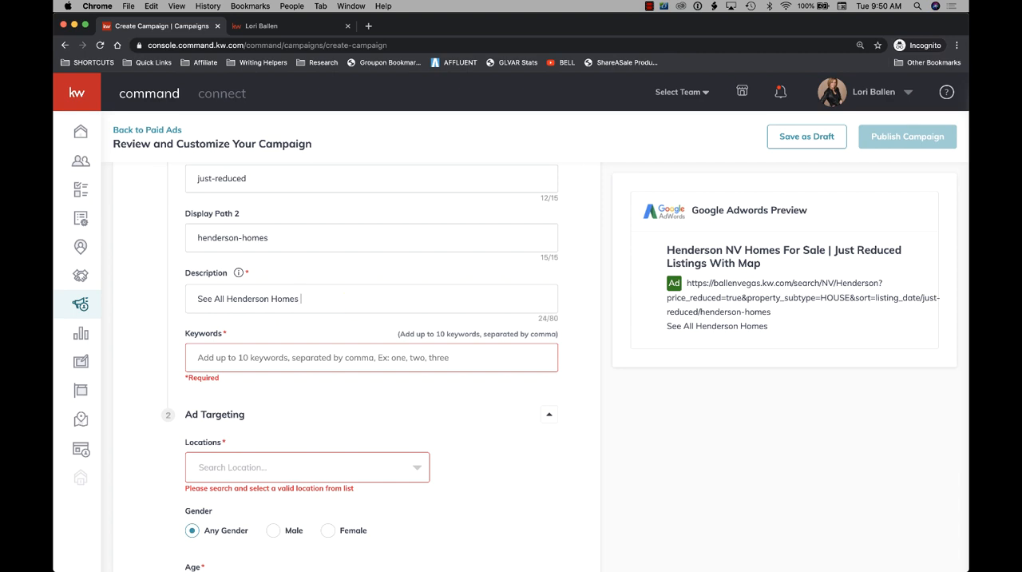
text(That Were Just)
- Insert "In The MLS" after "Homes" in the description and add "Reduced" at its end
click(297, 298)
text(In )
text(The MLS)
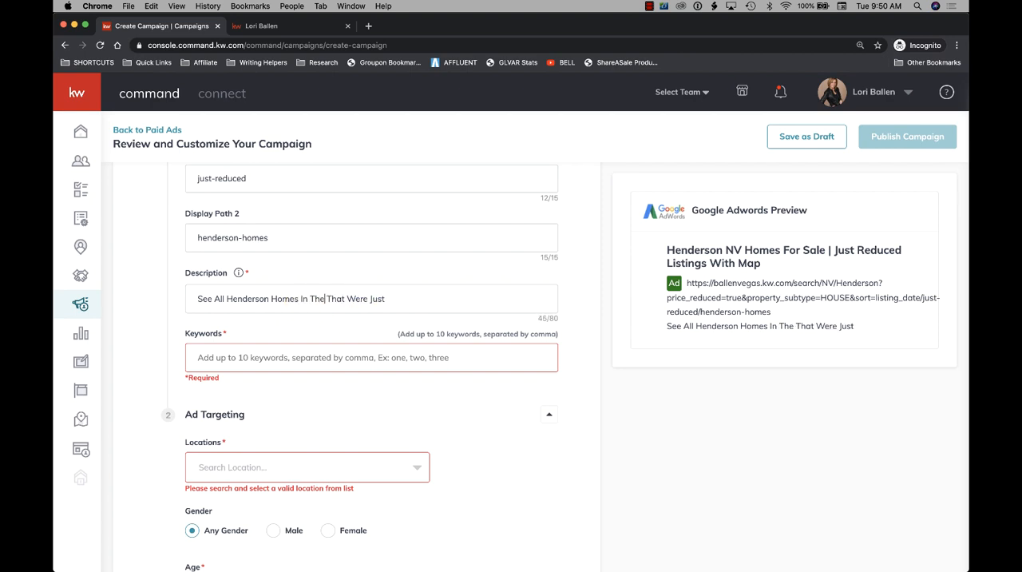
click(444, 301)
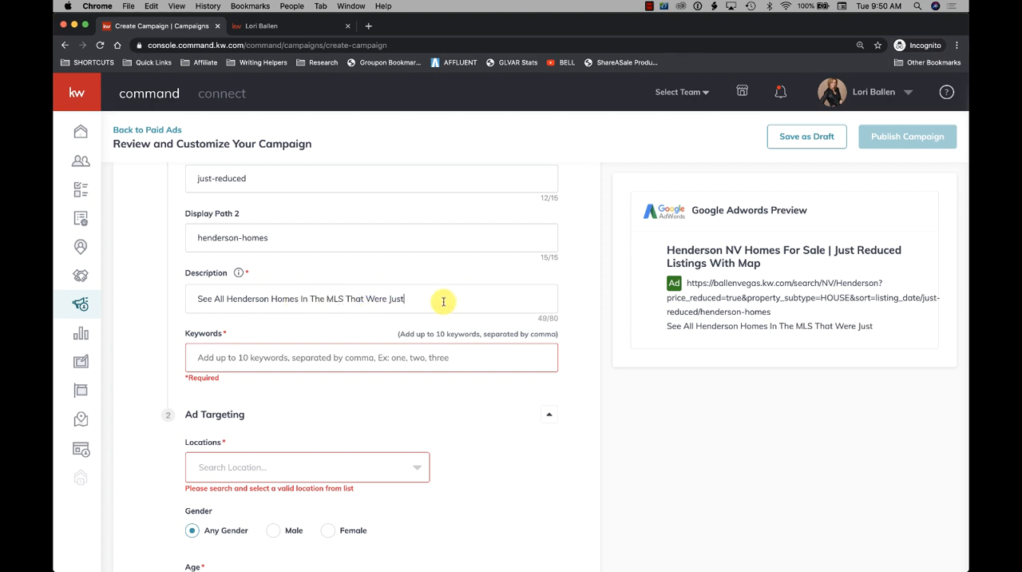
text(Reed)
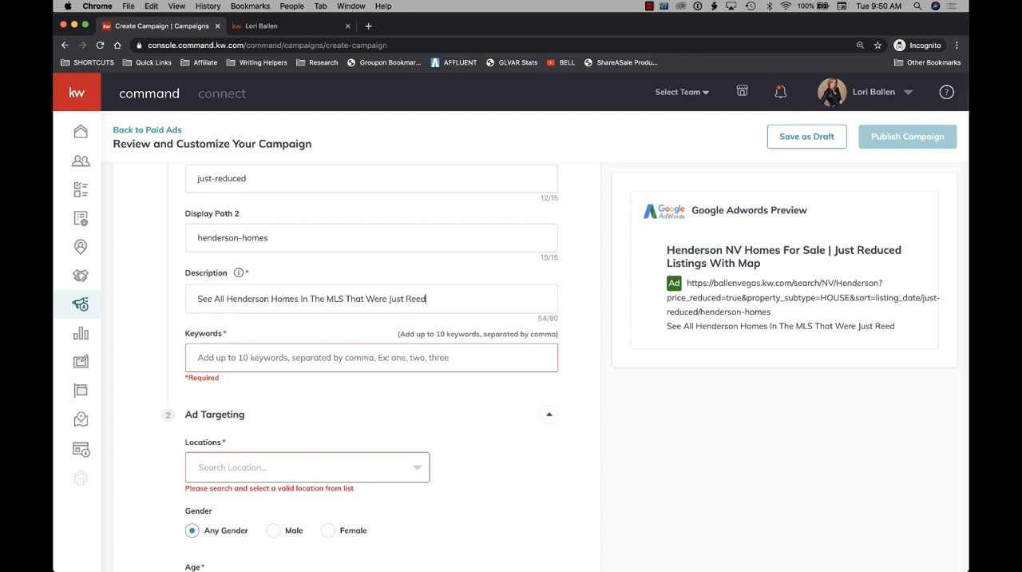
key(BackSpace)
key(BackSpace)
text(duced )
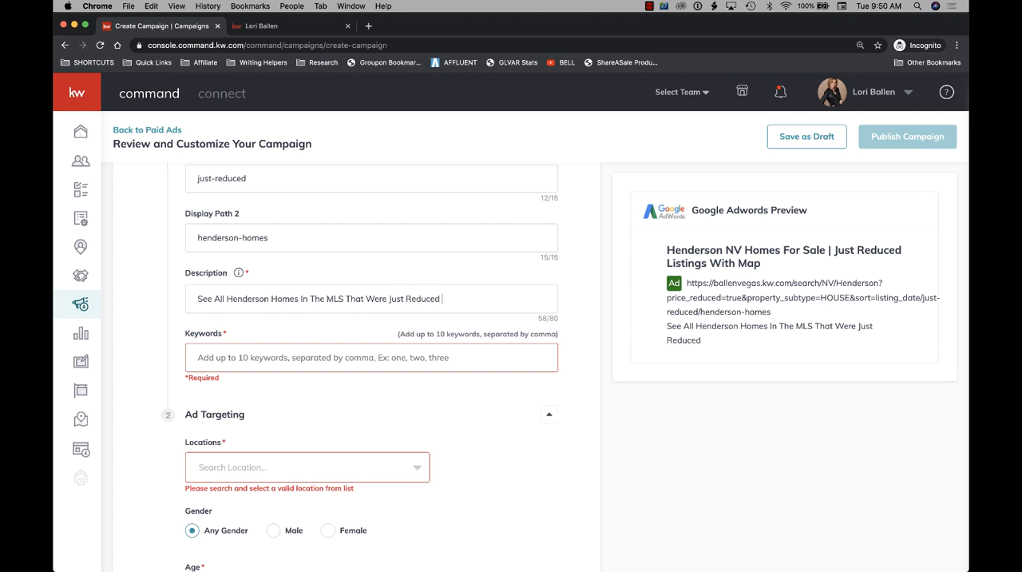
text(In  The Past 7 Days)
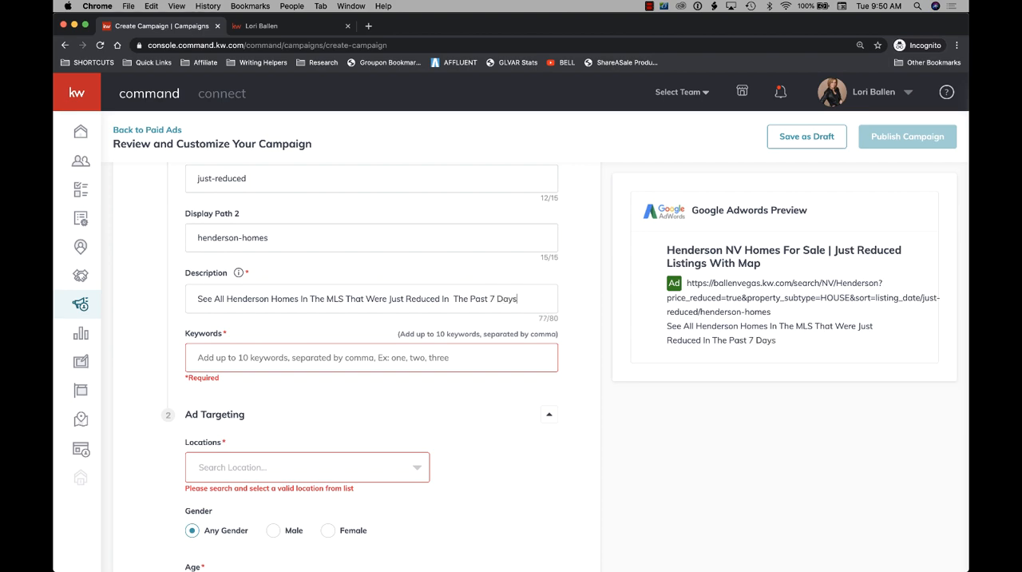
- Clear the text of Headline 2 in the ad content
scroll(511, 336, up, 10)
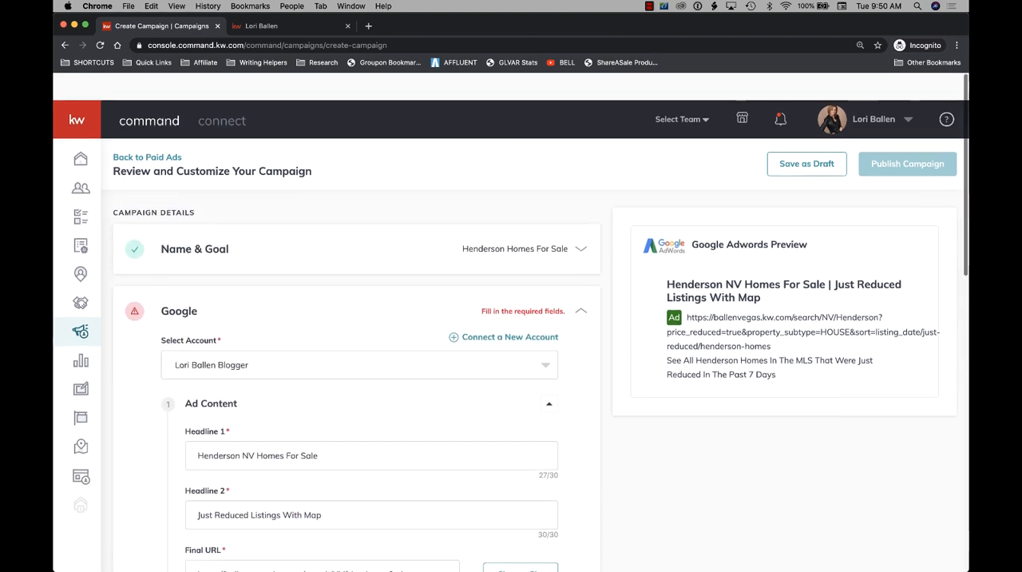
scroll(570, 303, down, 1)
scroll(326, 297, down, 3)
scroll(327, 297, down, 1)
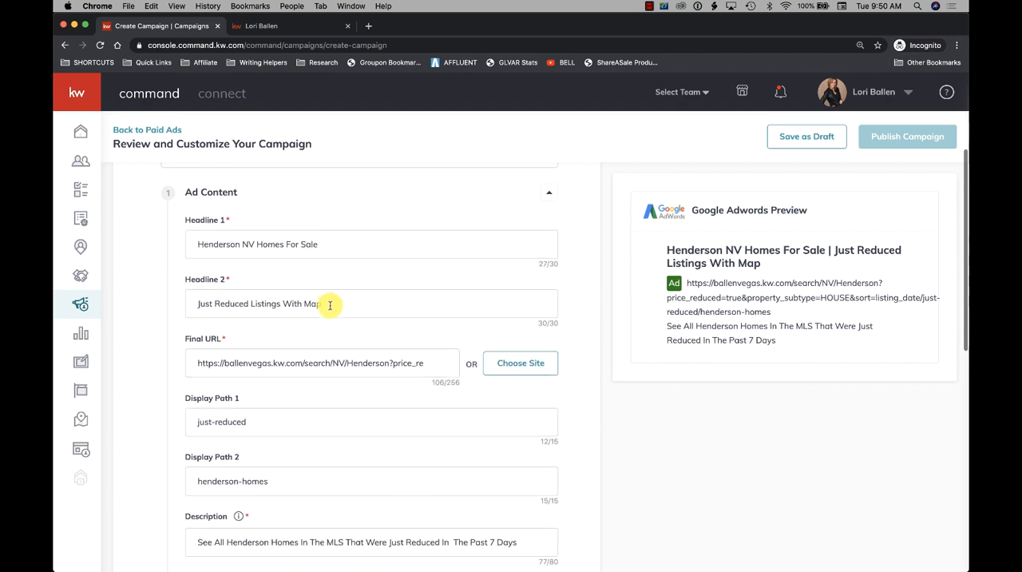
drag(323, 303, 188, 301)
key(BackSpace)
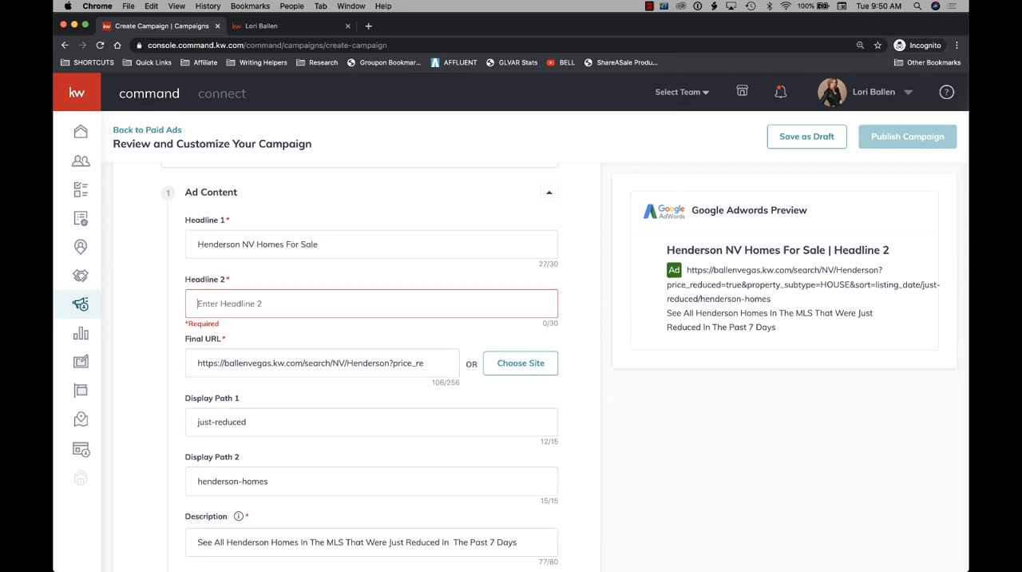
- Replace Headline 1 with "Just Reduced In The Past Week"
drag(319, 240, 157, 232)
key(BackSpace)
text(J)
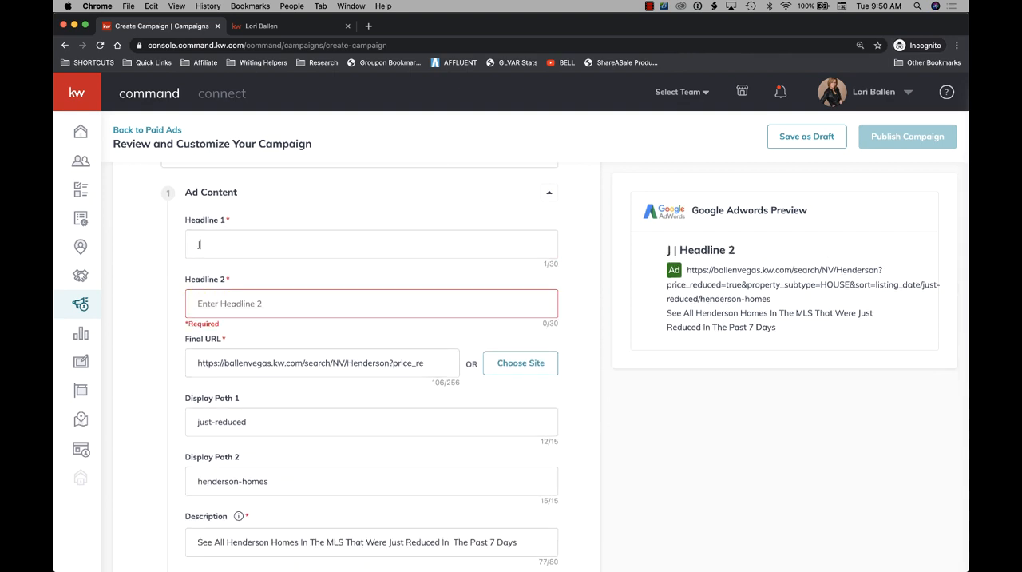
text(ust Reduce)
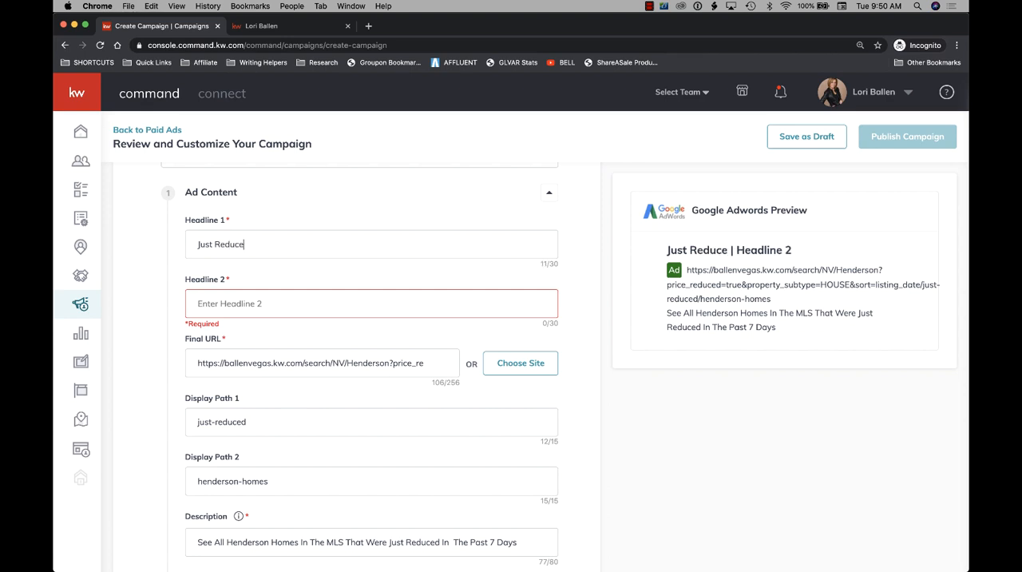
text(d In The Past 7 Day)
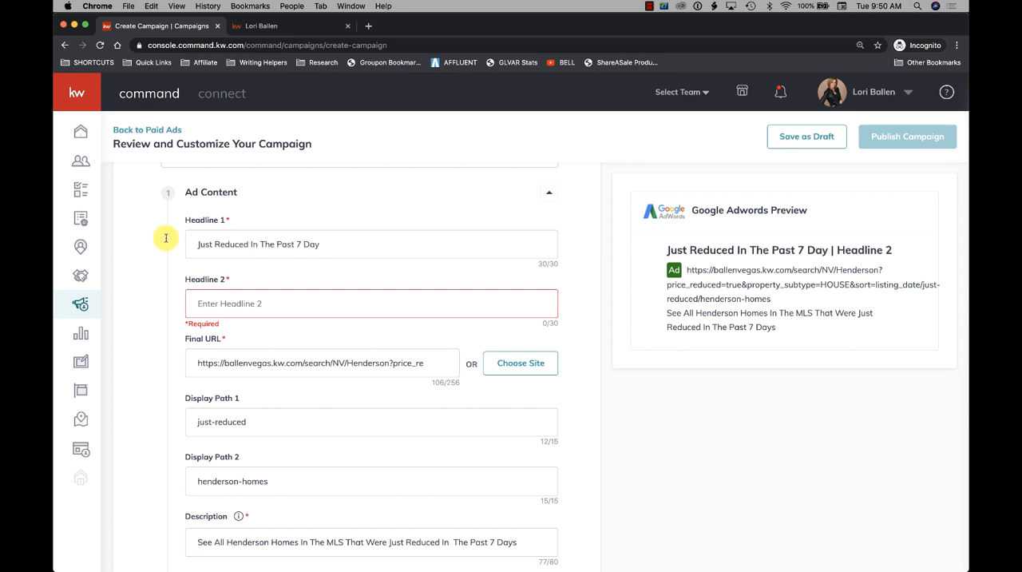
key(BackSpace)
key(BackSpace)
key(BackSpace)
key(BackSpace)
key(BackSpace)
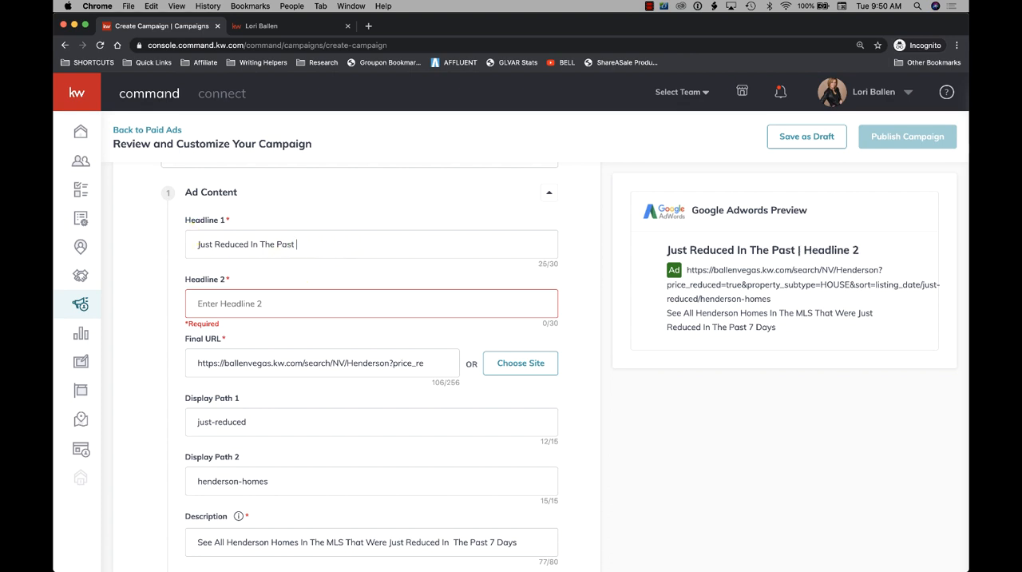
text(Week)
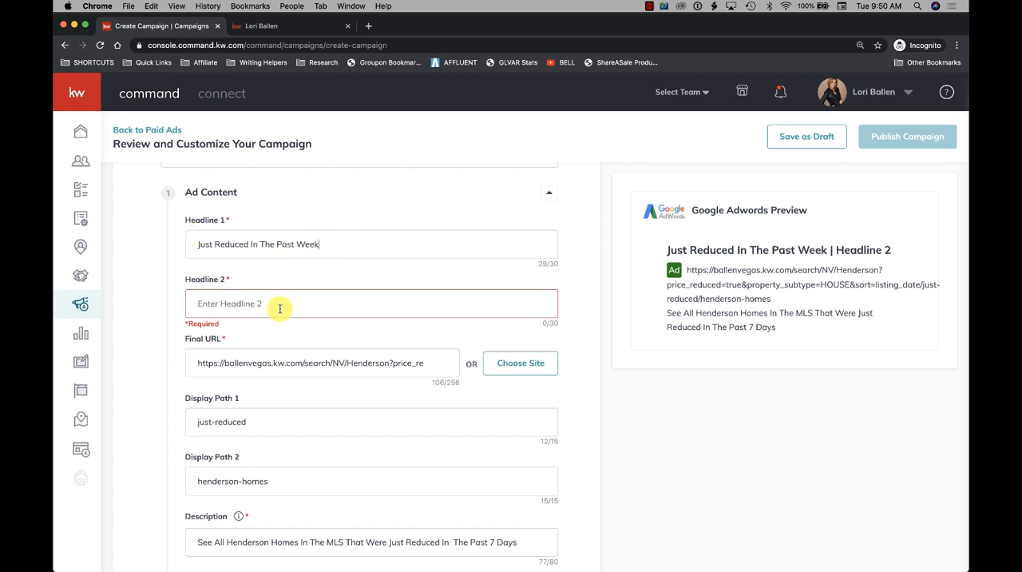
text(Henderson, NV)
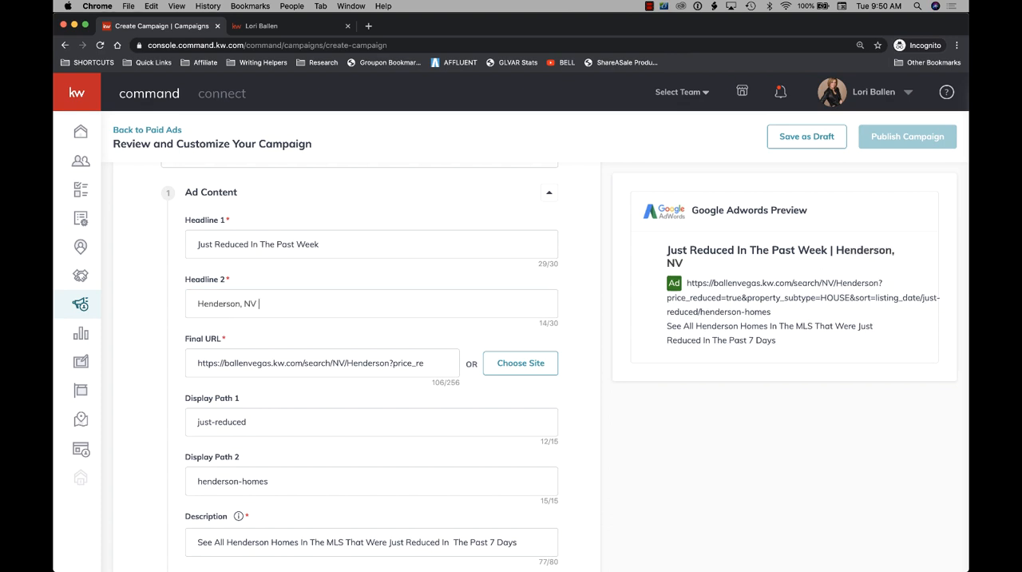
text( Homes For Sal)
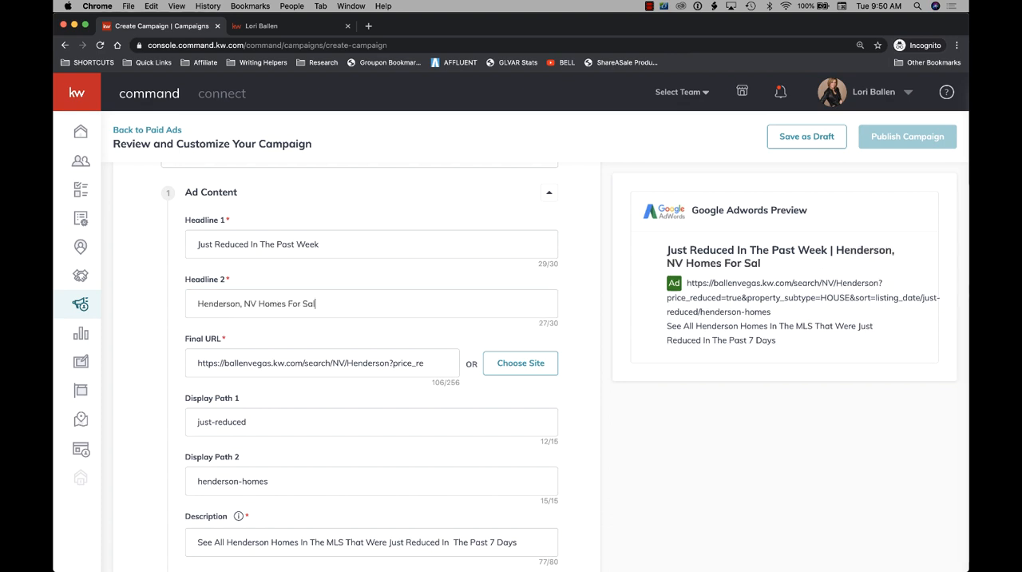
text(e)
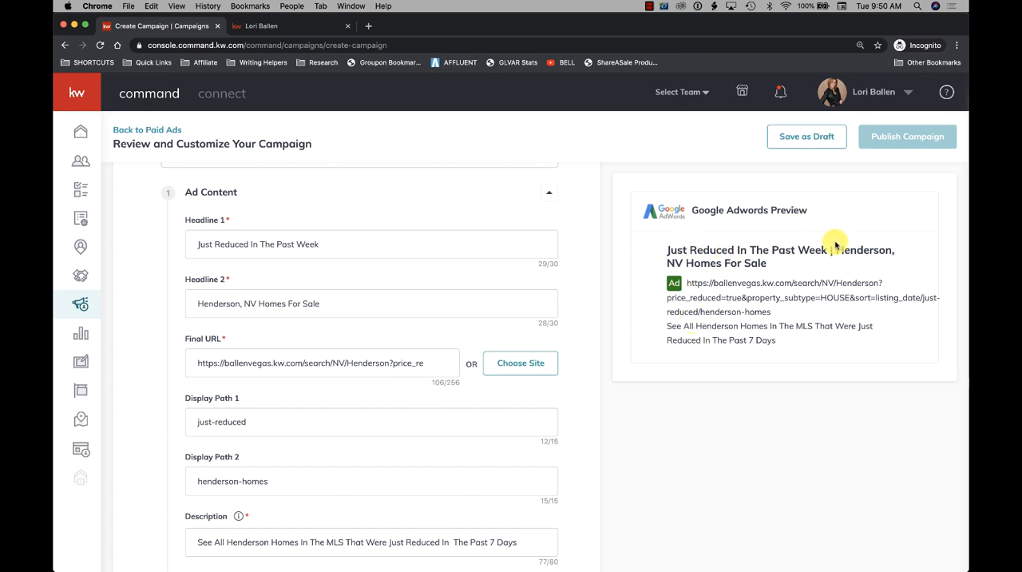
- Place the cursor in the empty Keywords field below the ad description
scroll(327, 348, down, 6)
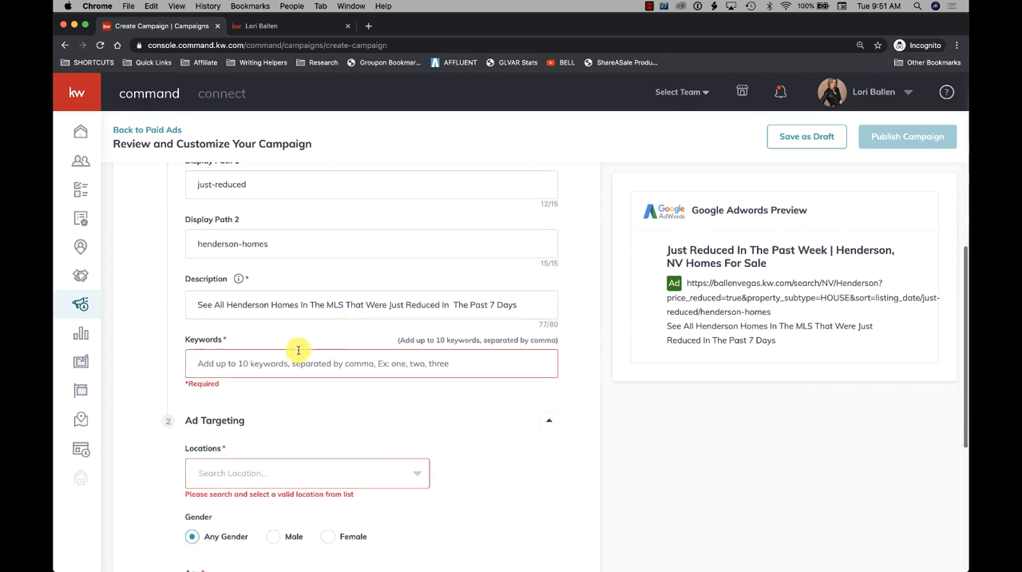
scroll(289, 353, down, 1)
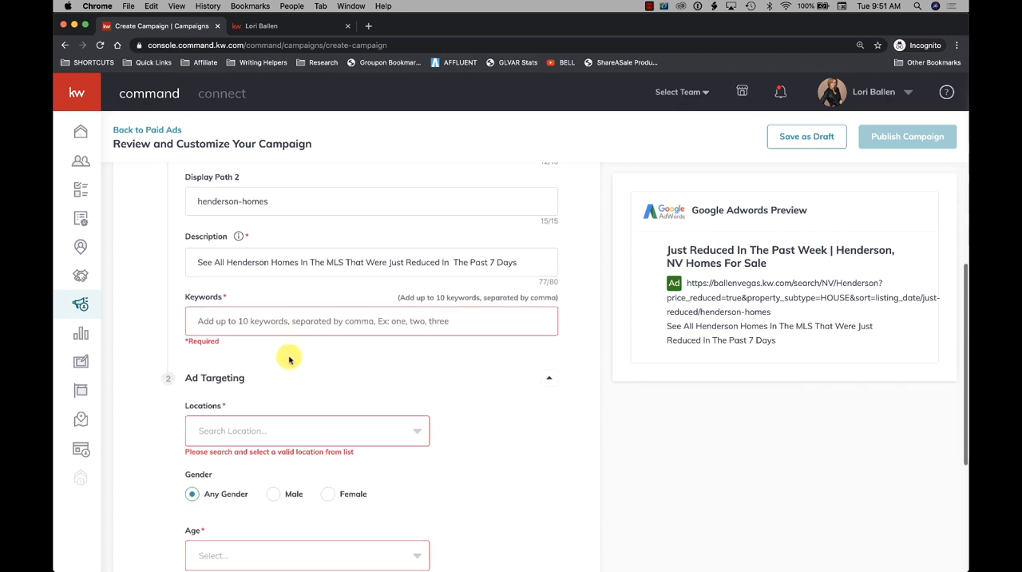
click(427, 323)
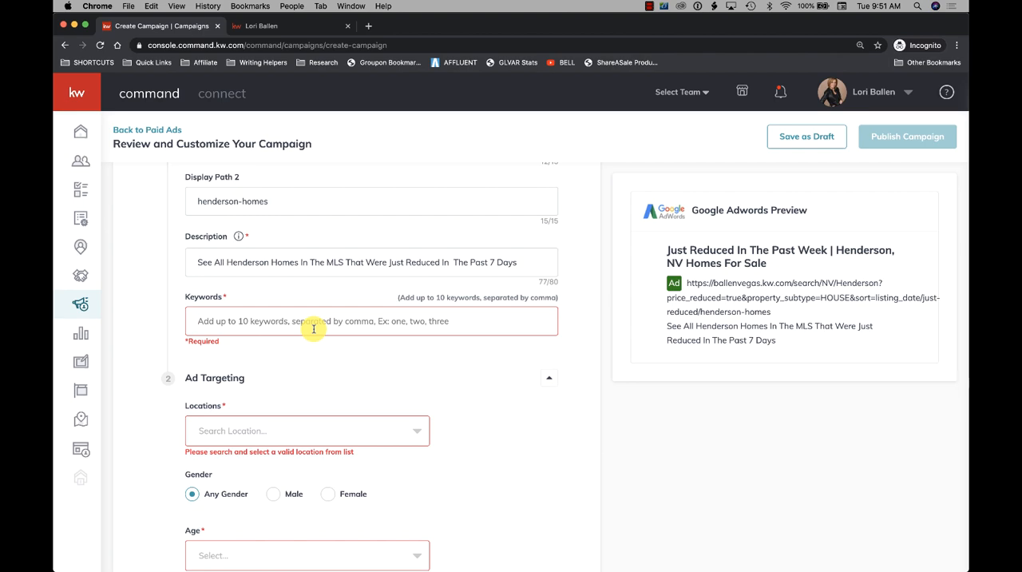
- Search Google in a new tab for "cost per click keyword" and look through the results for a keyword cost tool
click(289, 26)
click(370, 28)
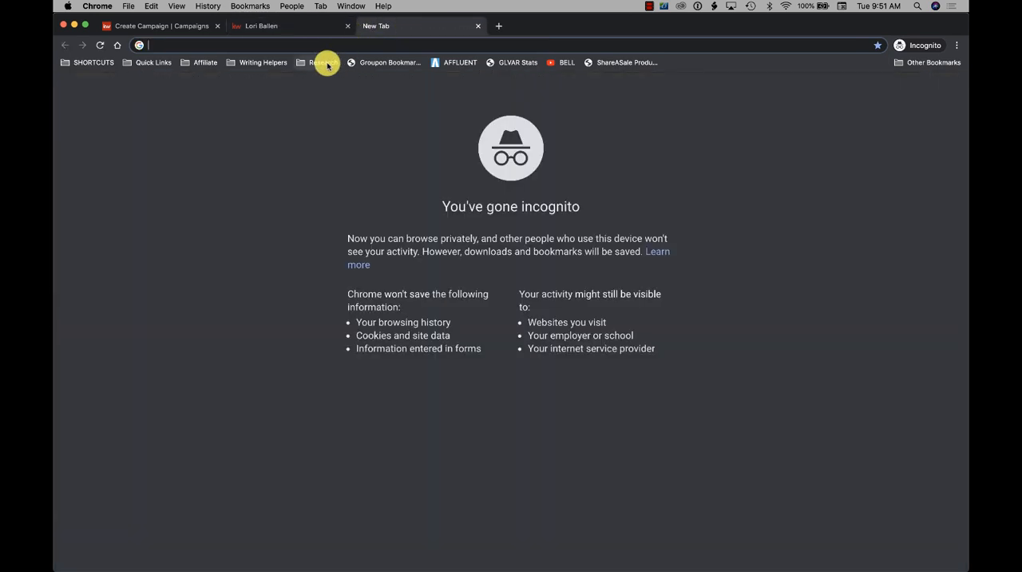
text(cost per c)
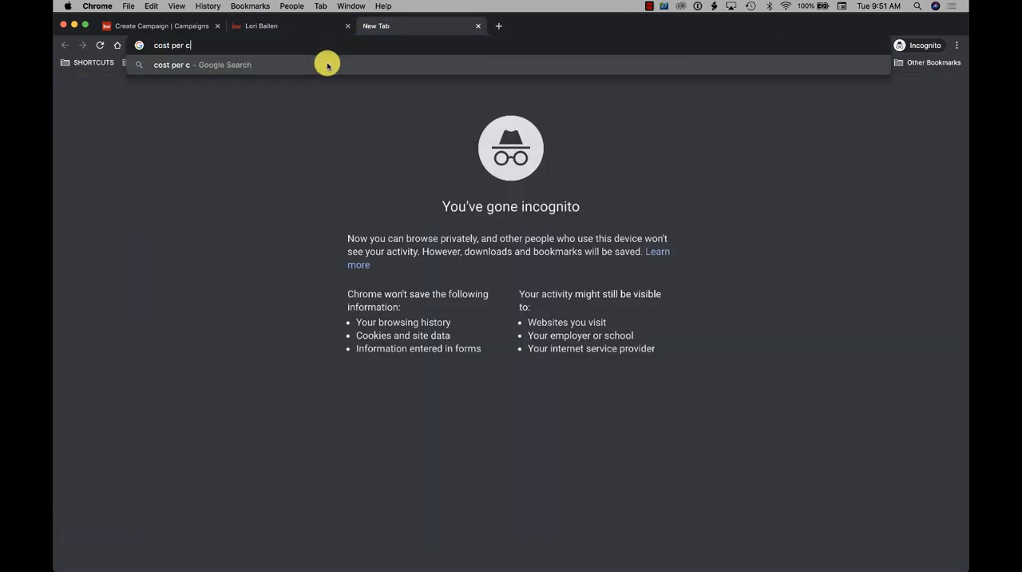
text(lick keyword)
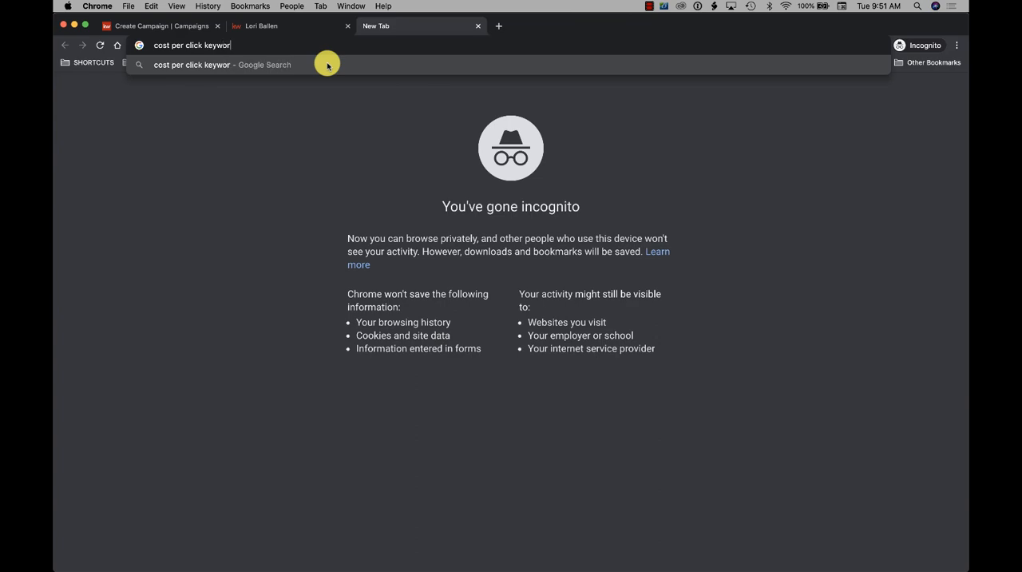
key(Return)
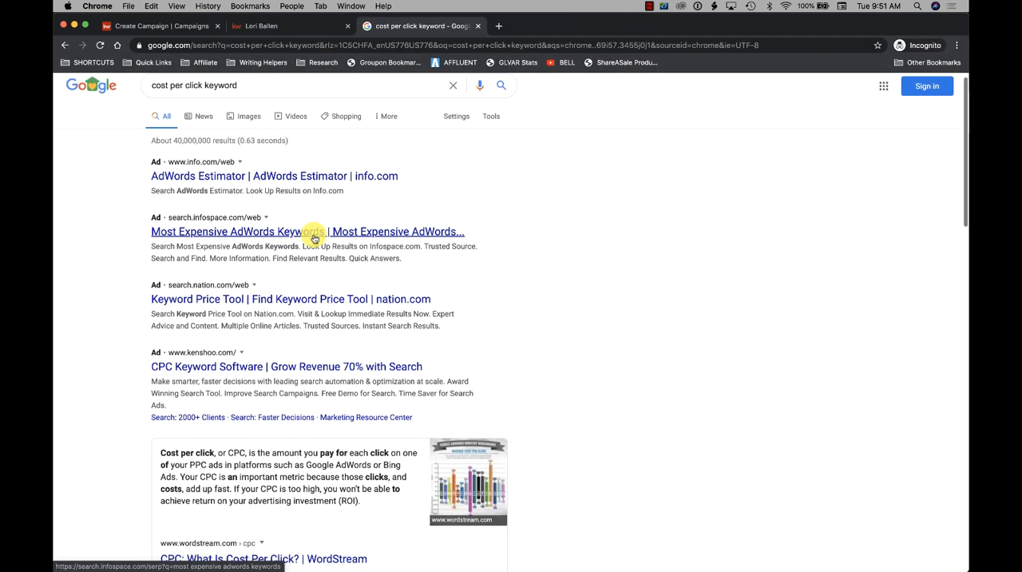
scroll(313, 235, down, 5)
scroll(313, 235, down, 5)
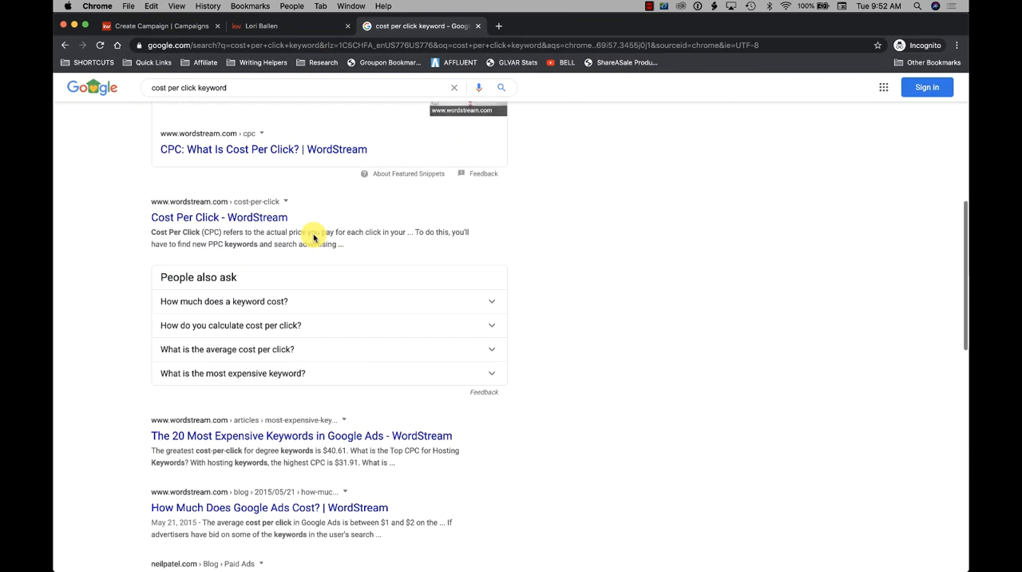
scroll(313, 235, down, 3)
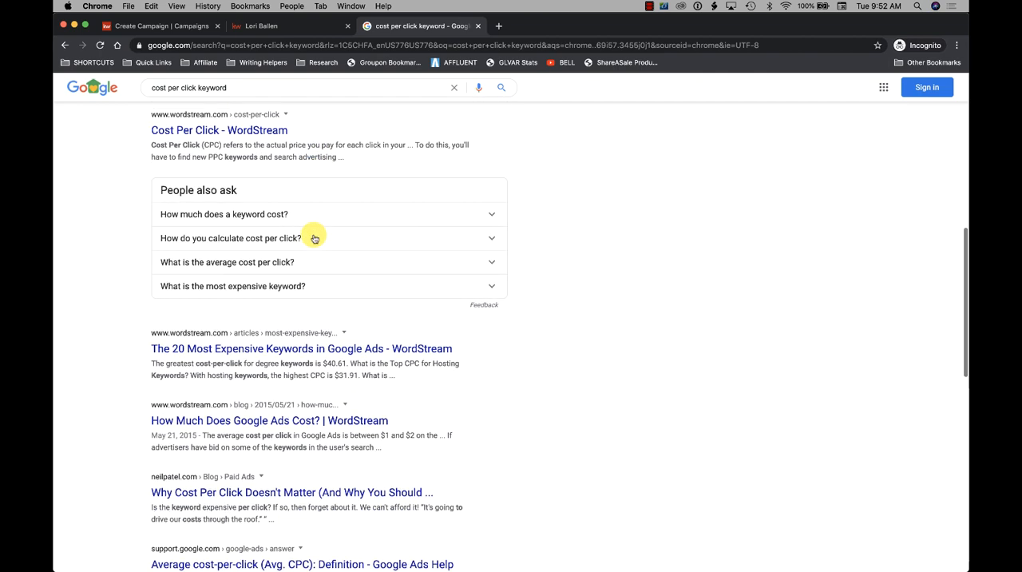
scroll(314, 238, down, 5)
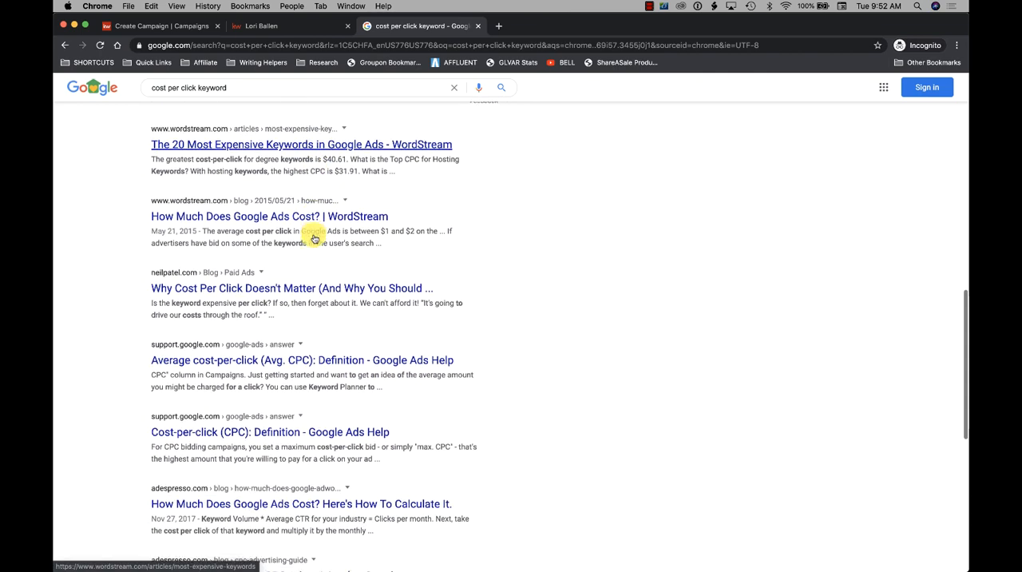
scroll(314, 237, down, 3)
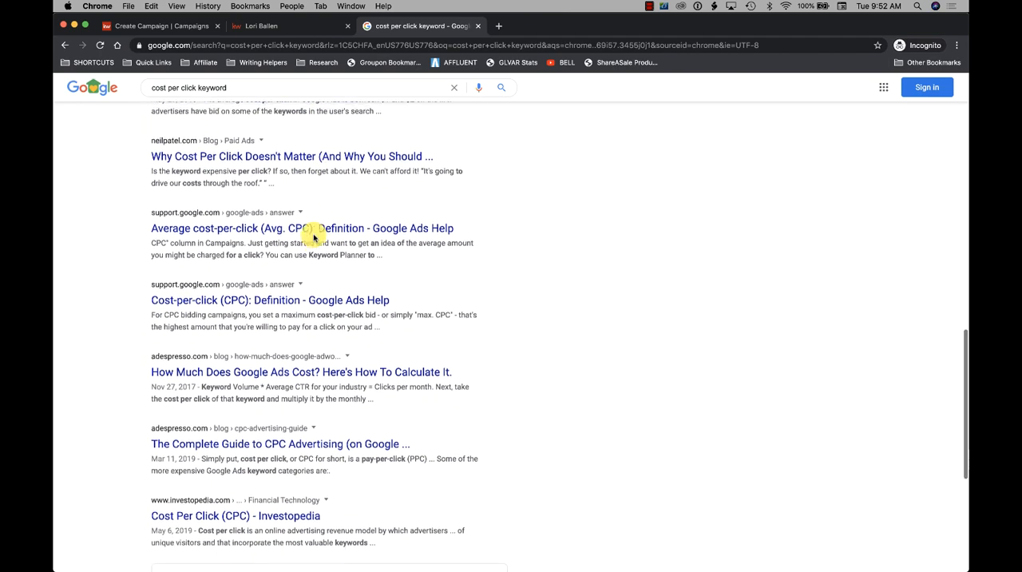
scroll(293, 255, down, 1)
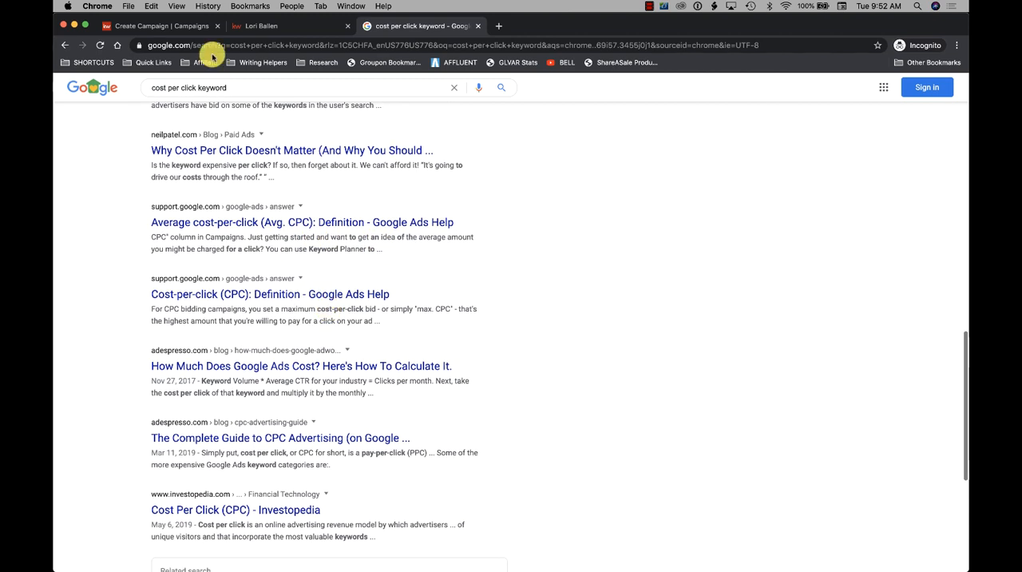
click(649, 7)
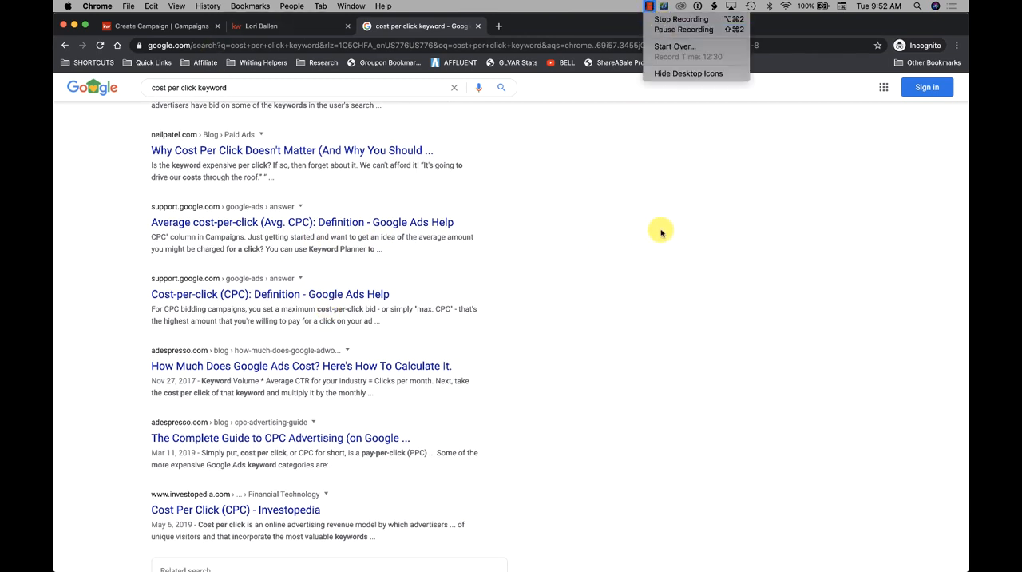
click(658, 254)
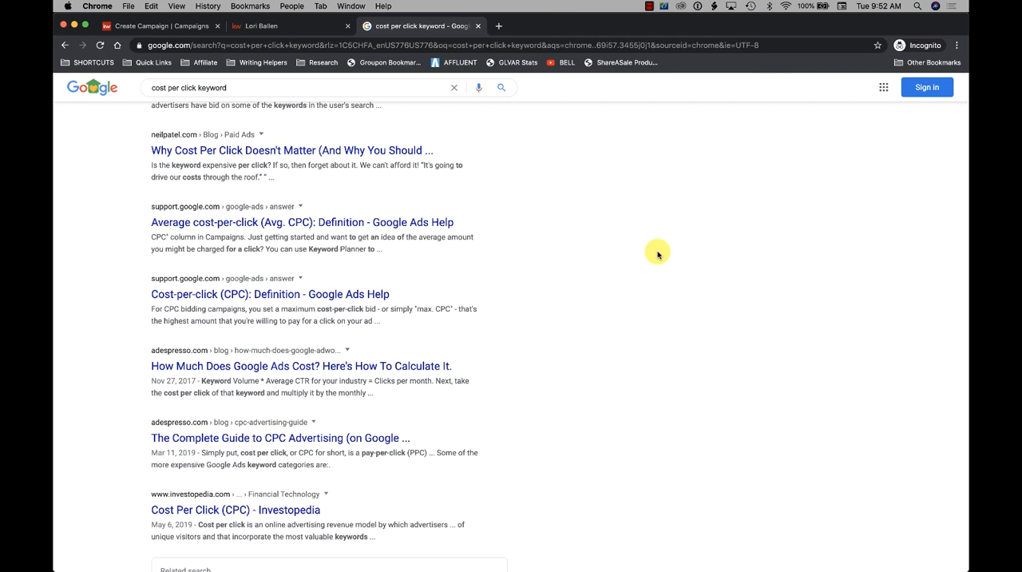
click(250, 29)
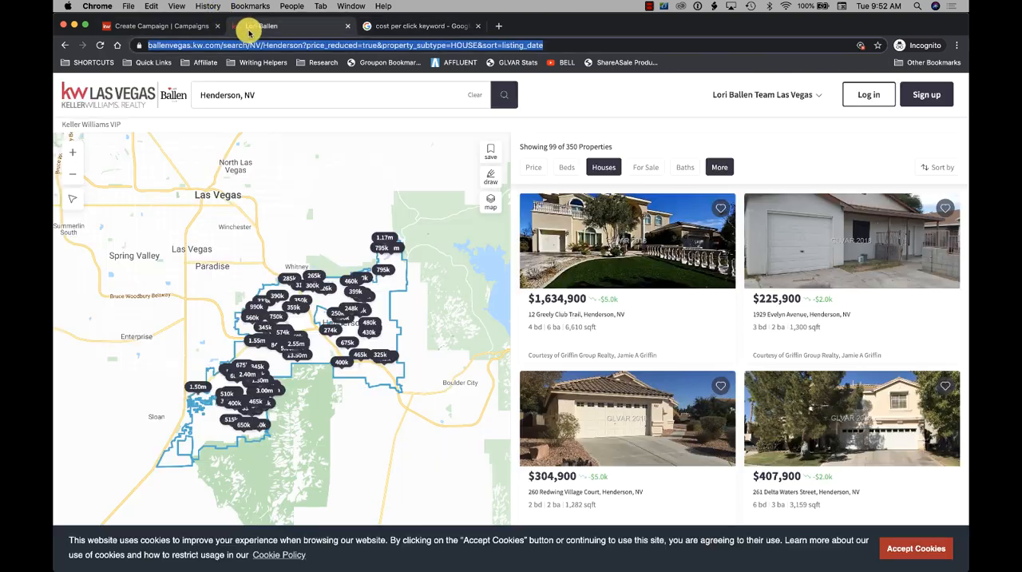
- Open semrush.com in a new tab, look up the keyword "henderson homes for salee" there, and close the tab
click(498, 26)
text(sem)
key(Return)
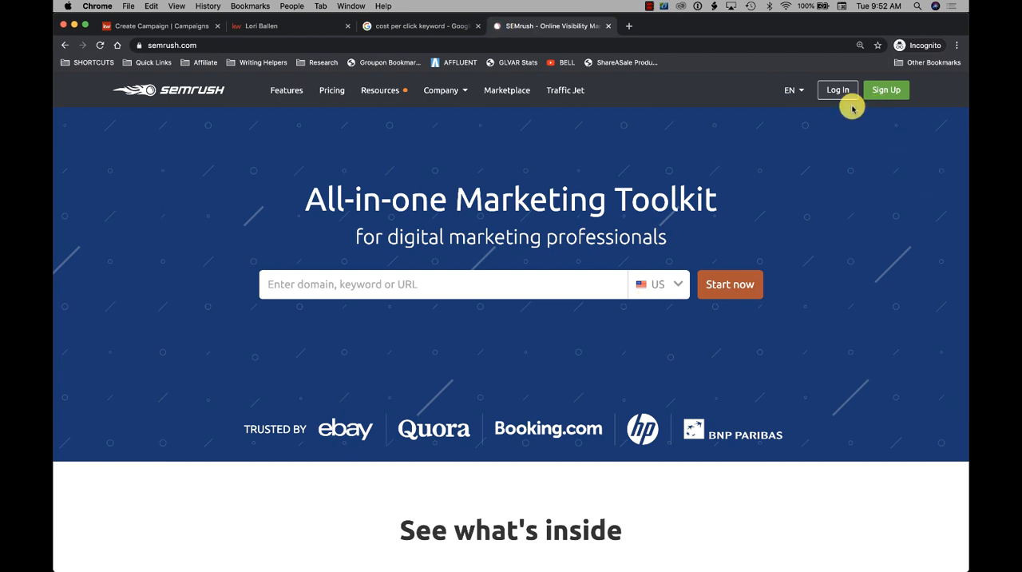
click(465, 284)
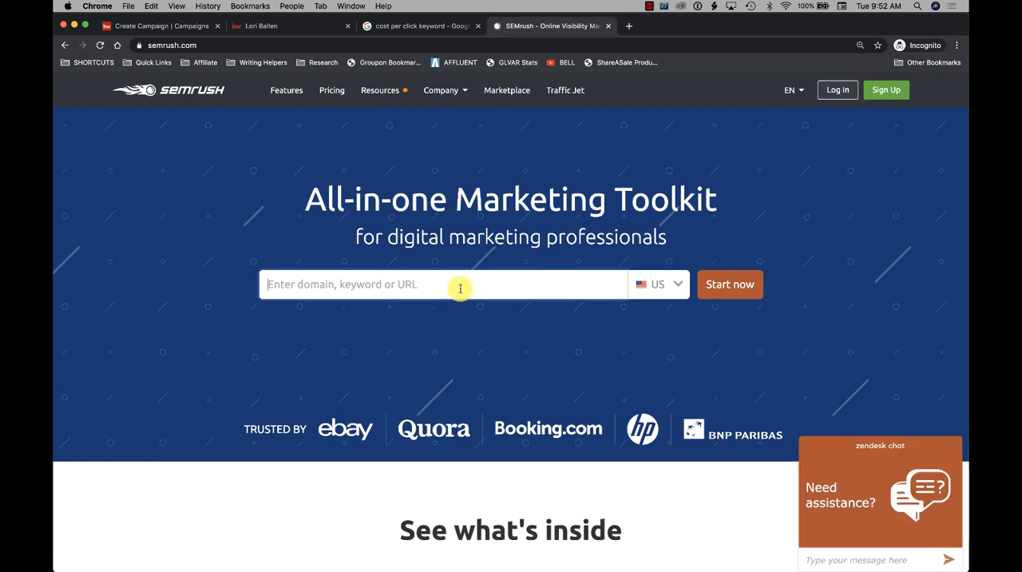
text(henderson hom)
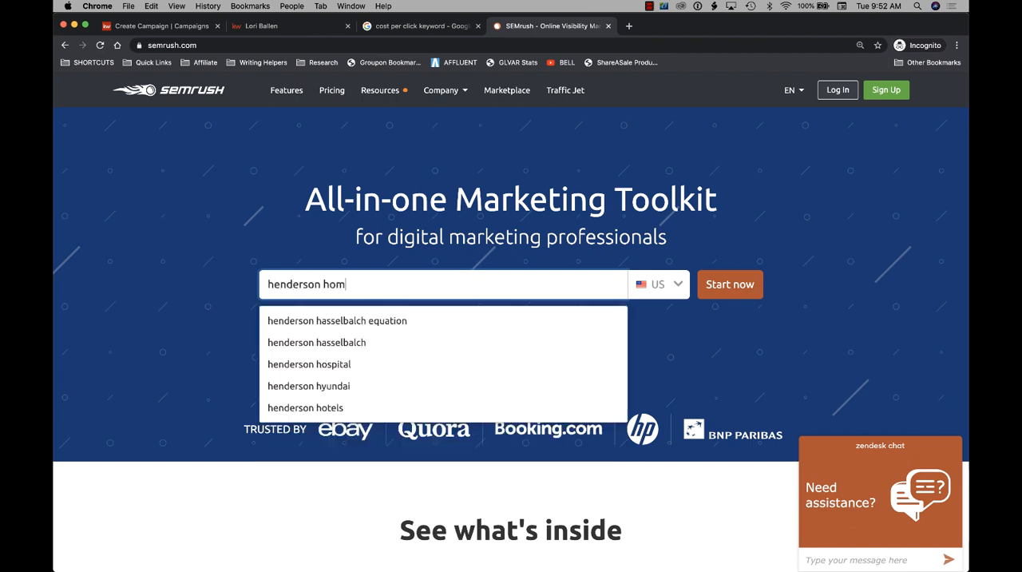
text(es for salee)
key(Return)
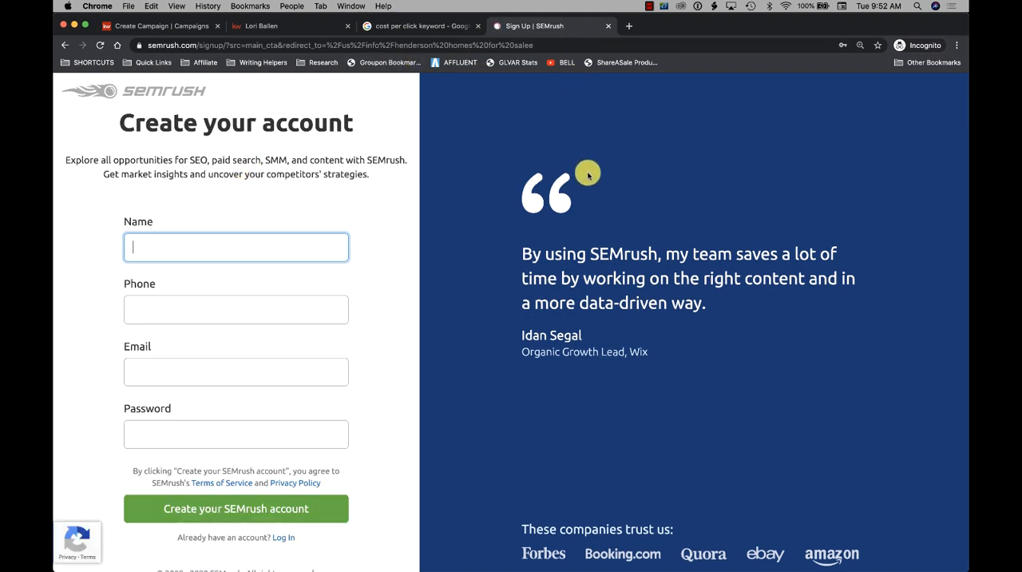
click(609, 26)
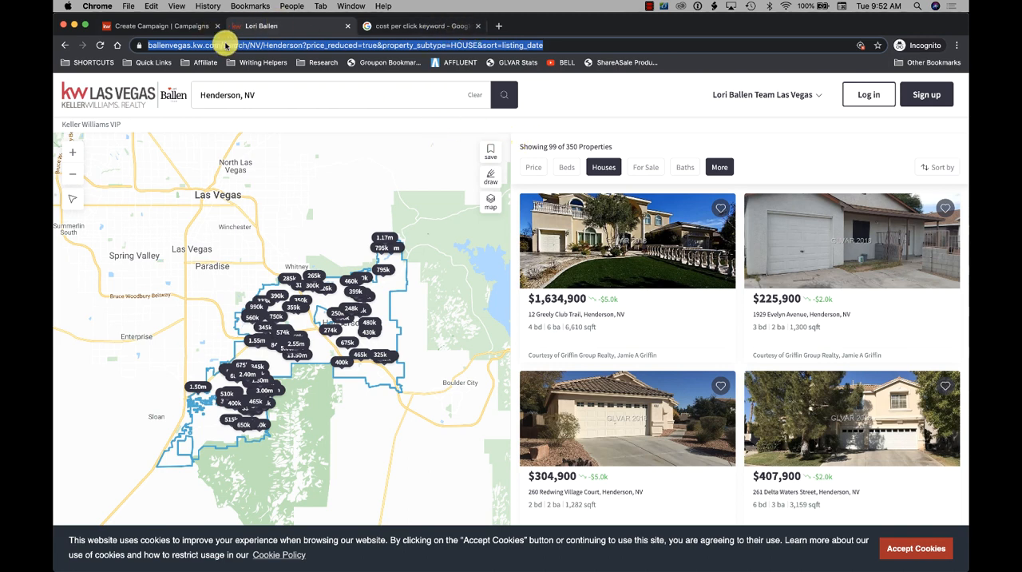
- Return to the open Create Campaign form in KW Command
click(163, 26)
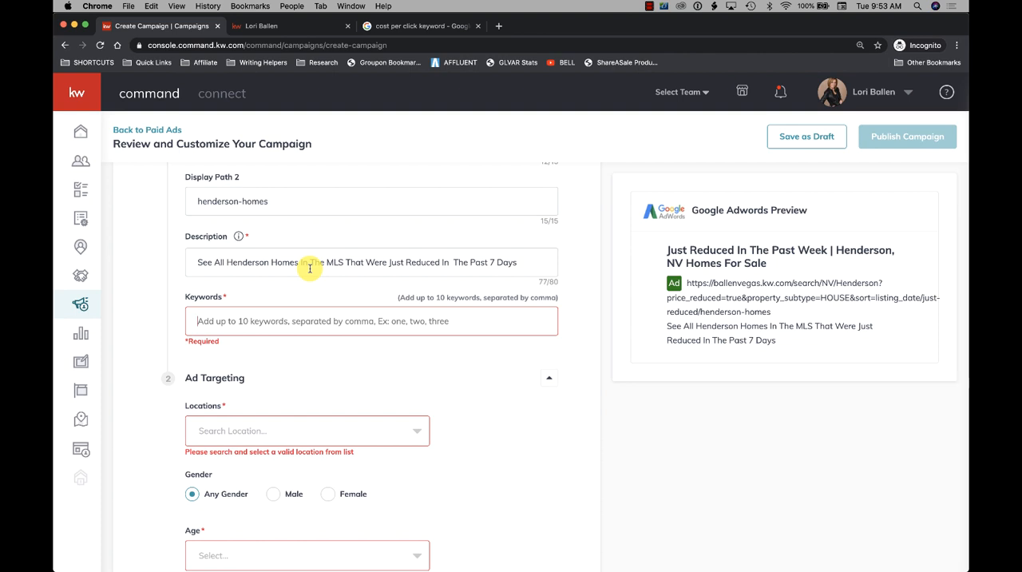
- Try "henderson homes for sale under 500K" as the ad keyword and clear the entry
text(hende)
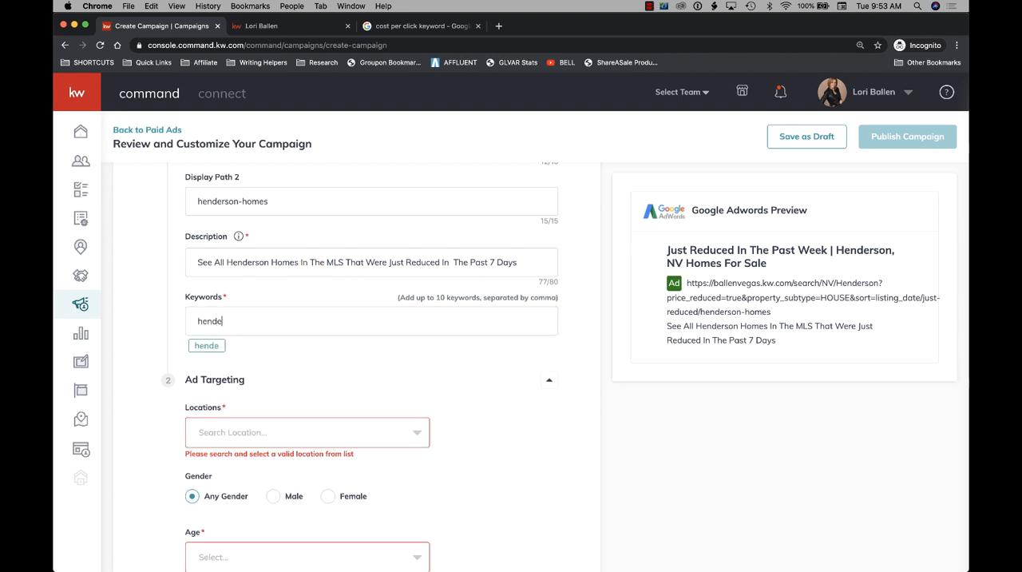
text(rson homes for sale)
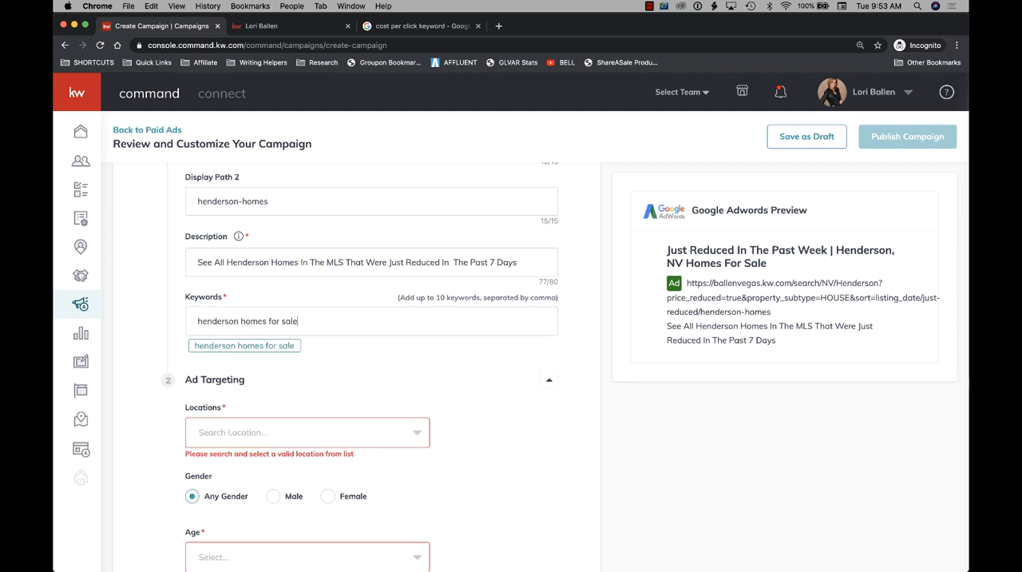
text( under 500K)
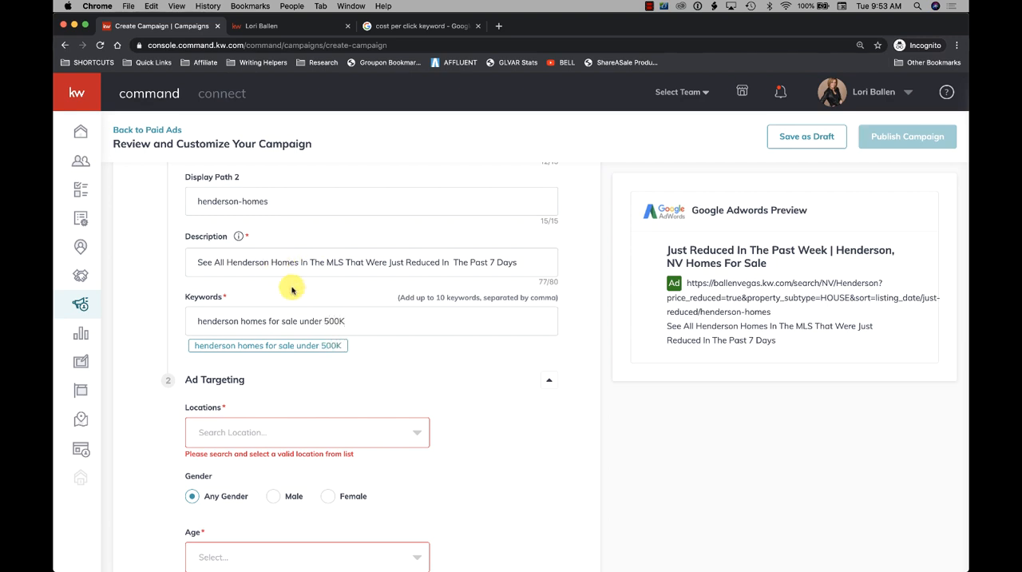
drag(343, 321, 202, 313)
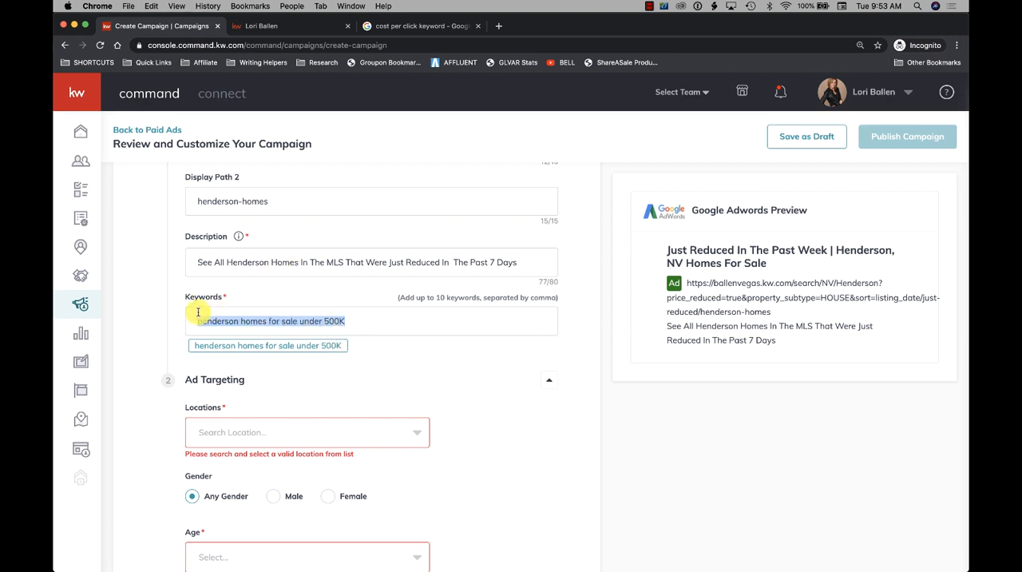
key(BackSpace)
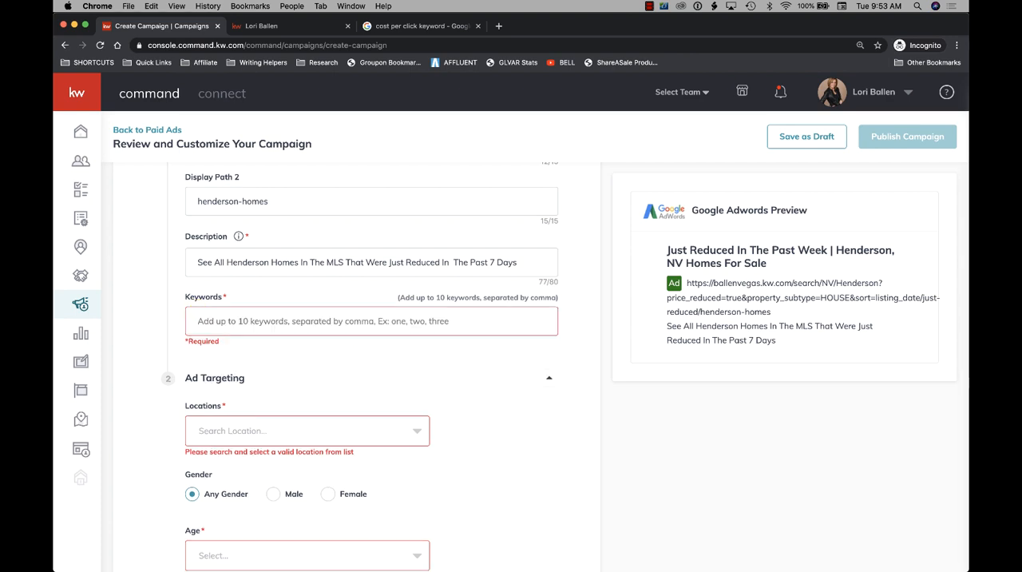
- Enter "henderson homes for sale" as the ad keyword
text(henderson homes )
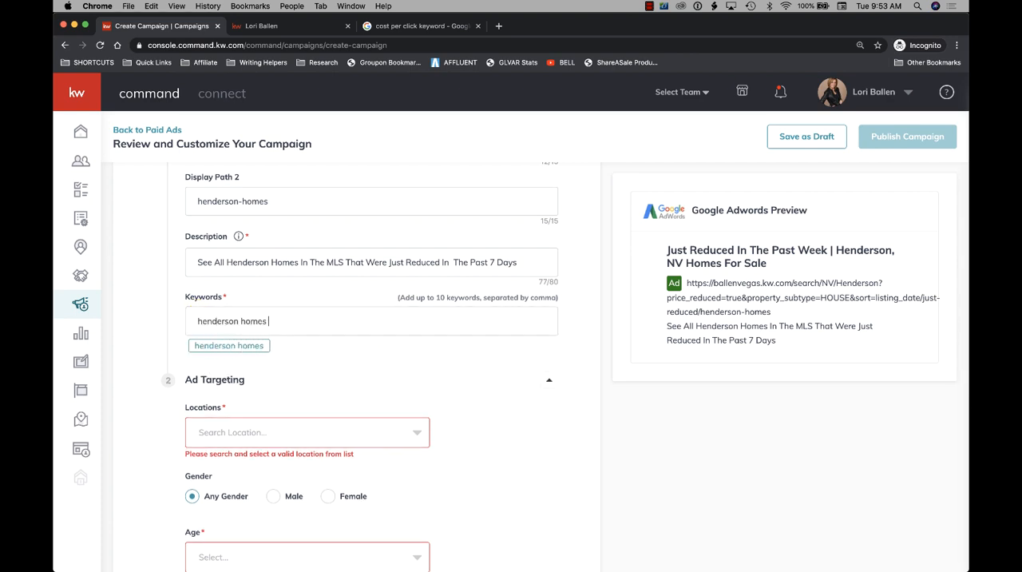
text(for sale)
text(,)
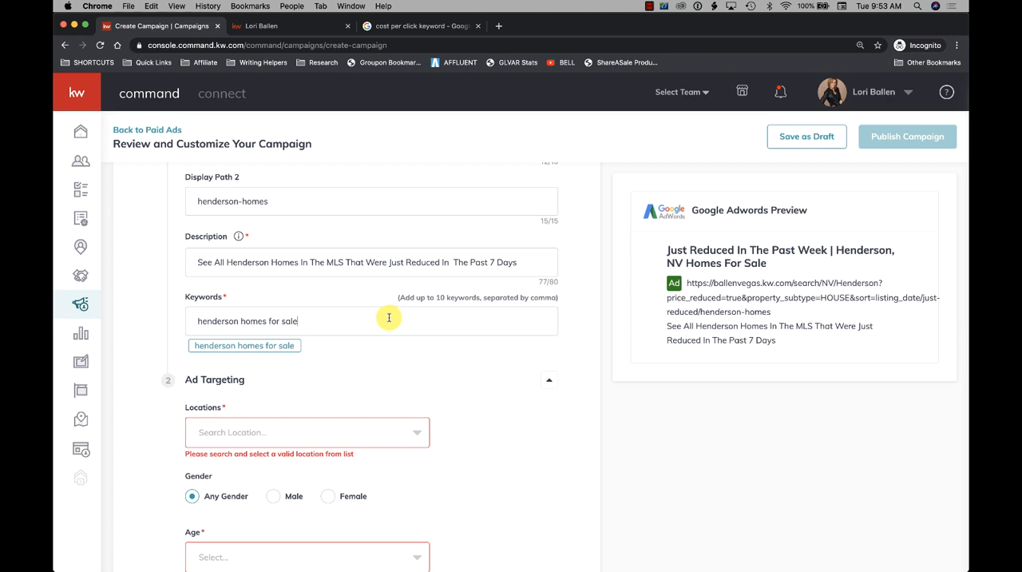
drag(303, 320, 169, 318)
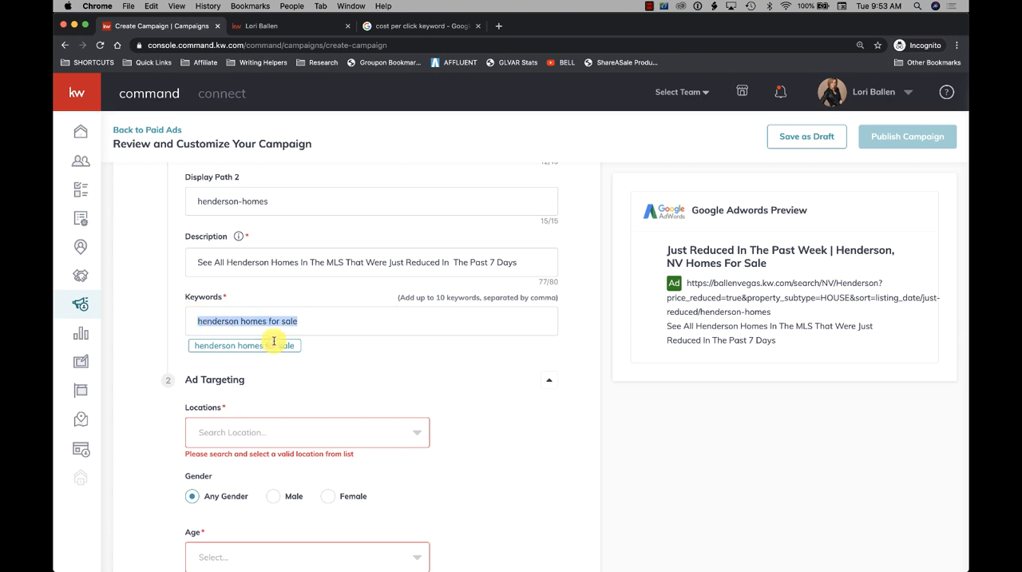
click(320, 324)
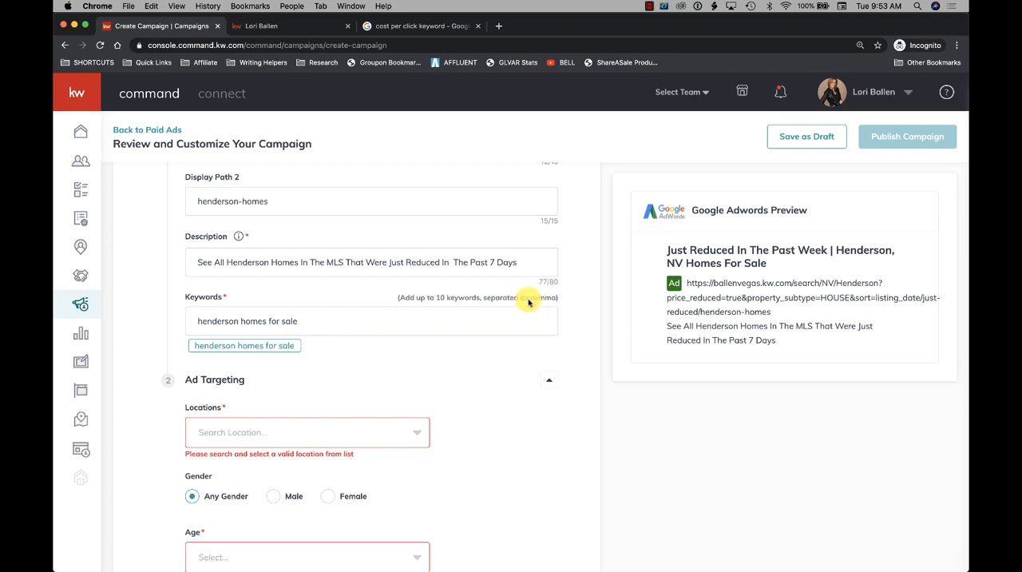
drag(398, 297, 562, 304)
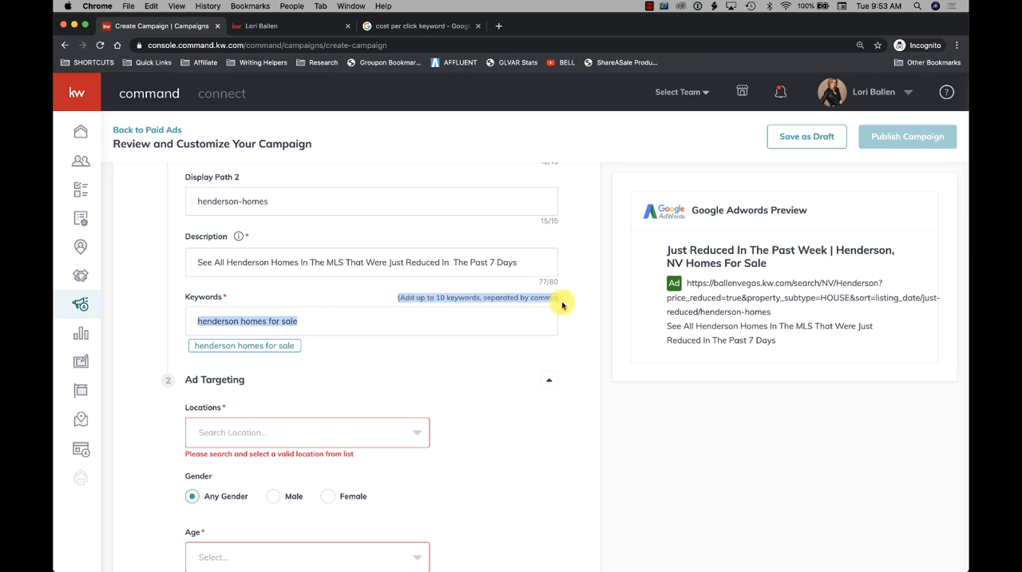
click(511, 312)
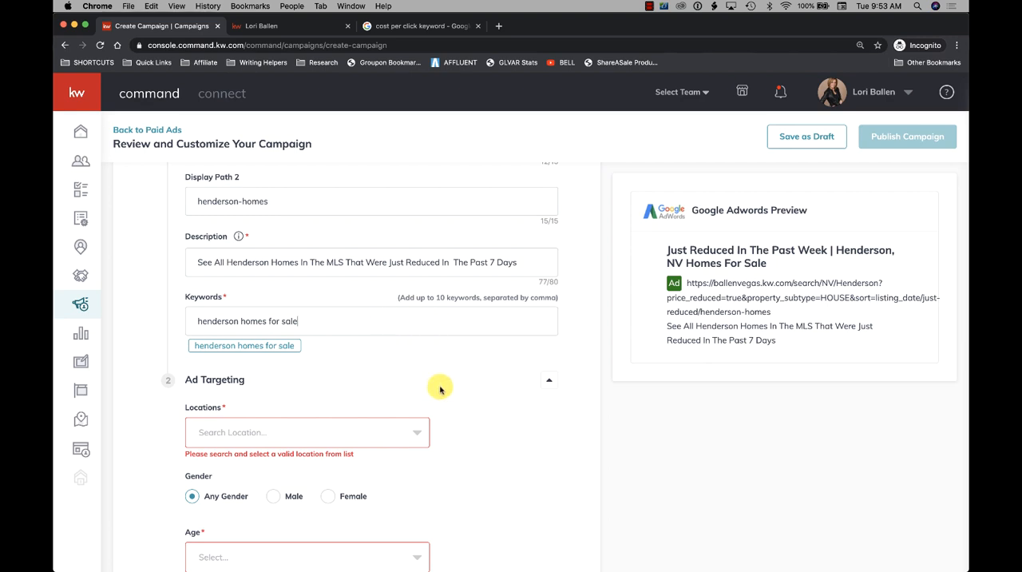
- Search the ad targeting locations for "henderson nv" and choose Henderson as the target location
scroll(441, 389, down, 3)
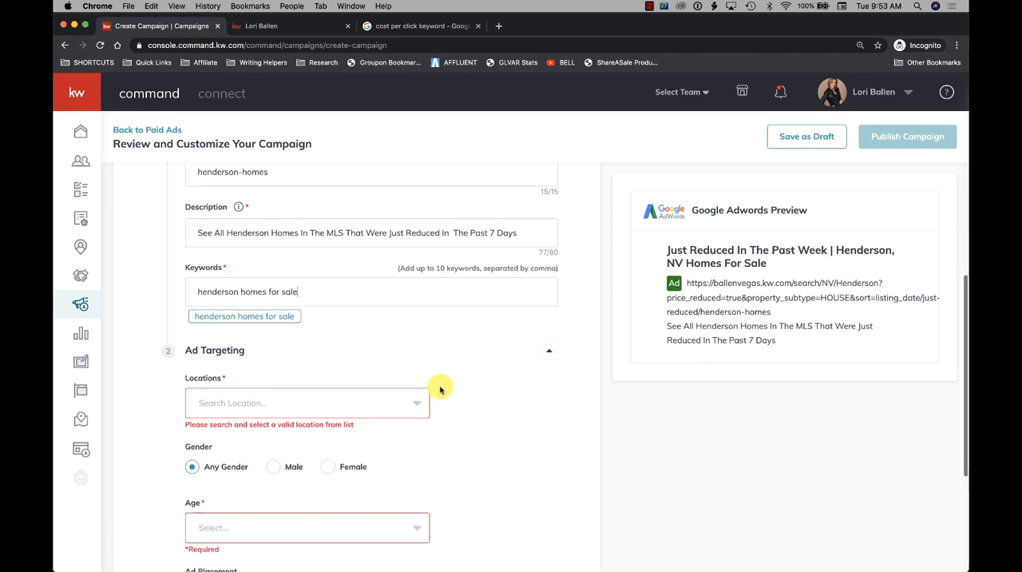
scroll(440, 389, down, 3)
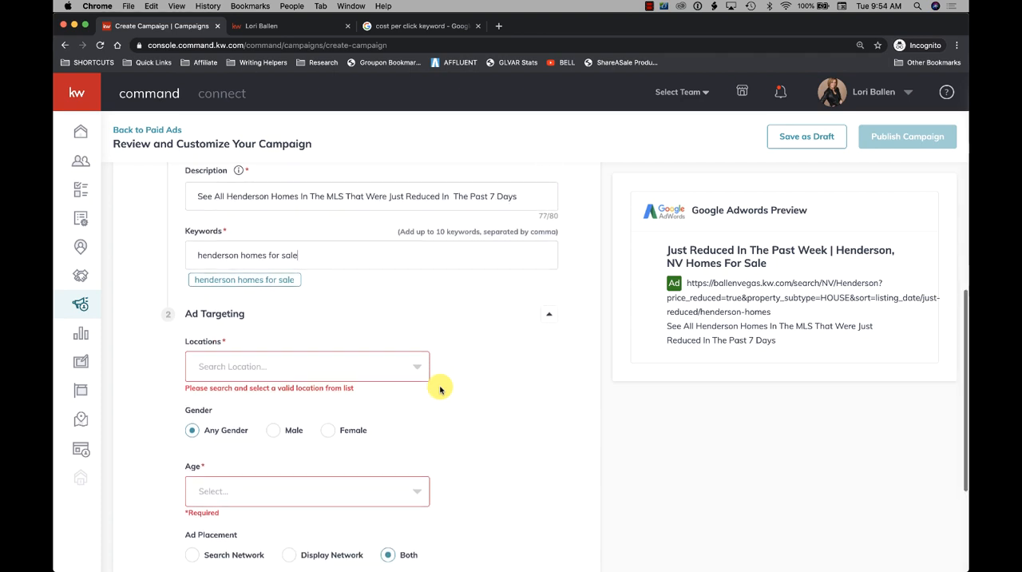
scroll(307, 322, down, 3)
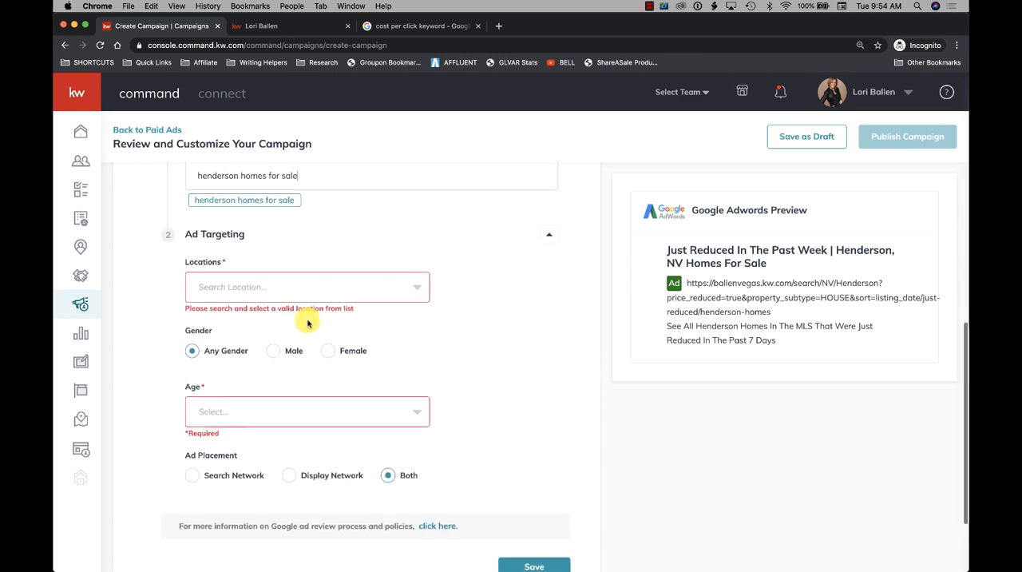
click(249, 269)
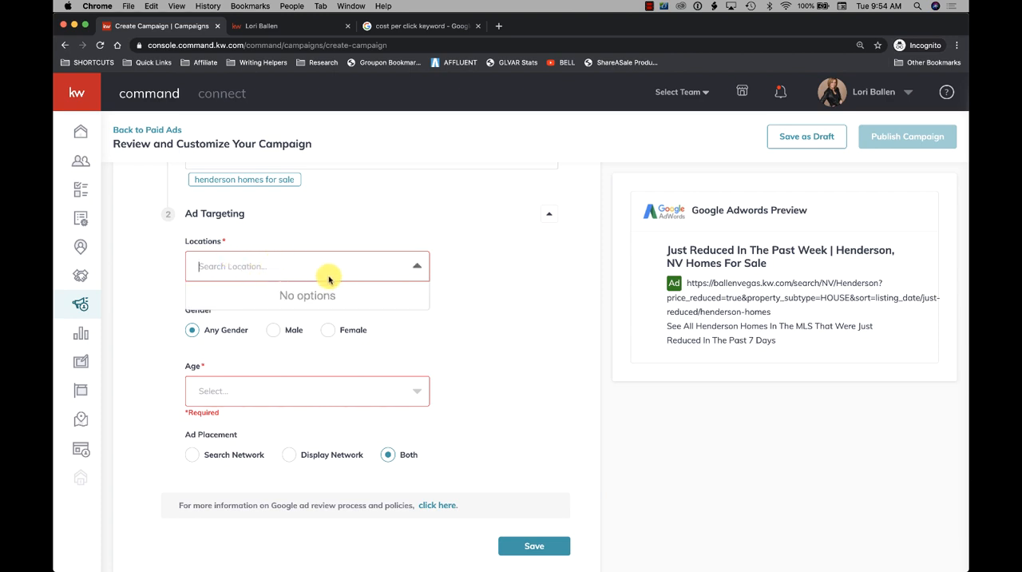
text(hen)
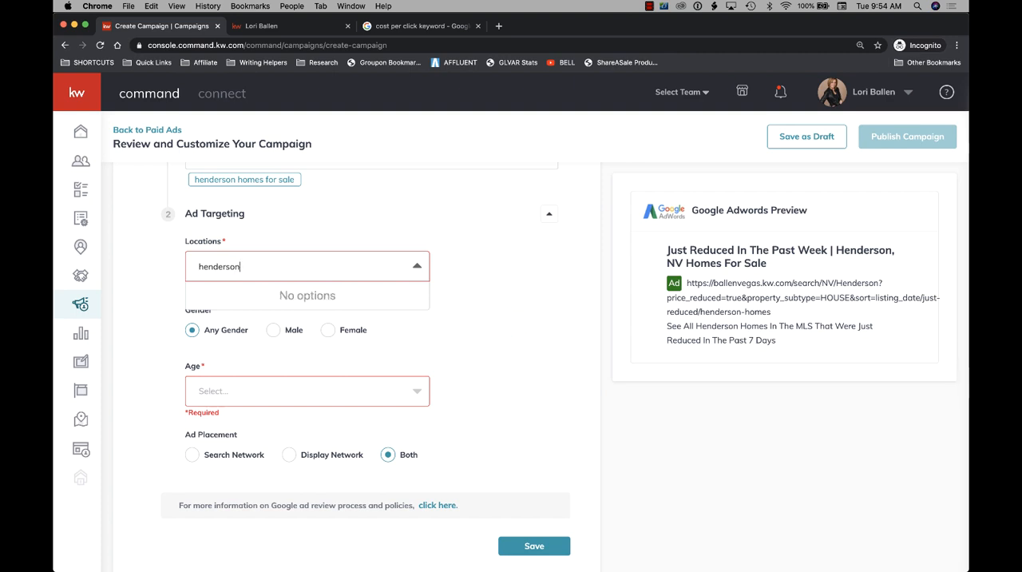
text(derson)
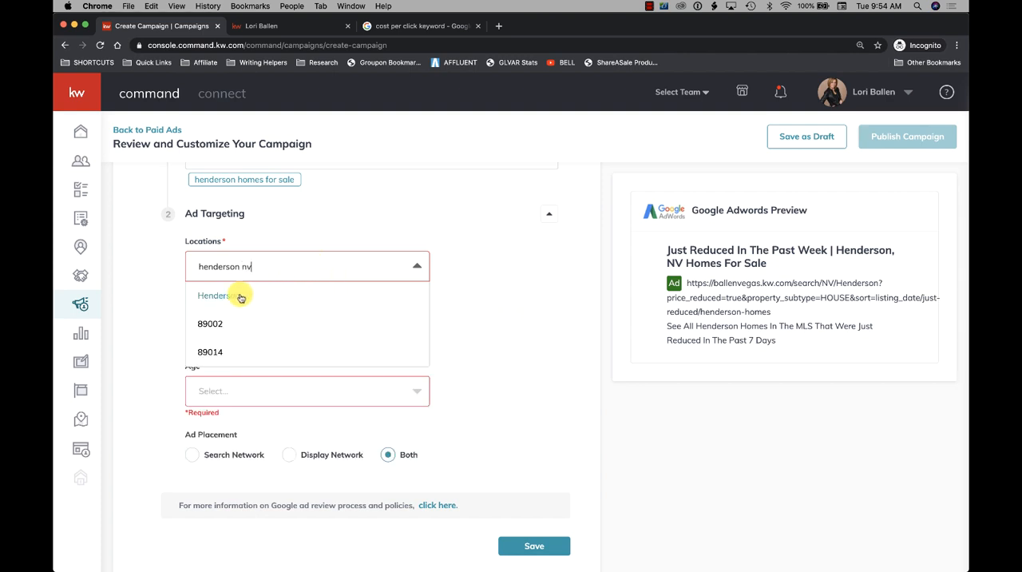
scroll(241, 298, down, 2)
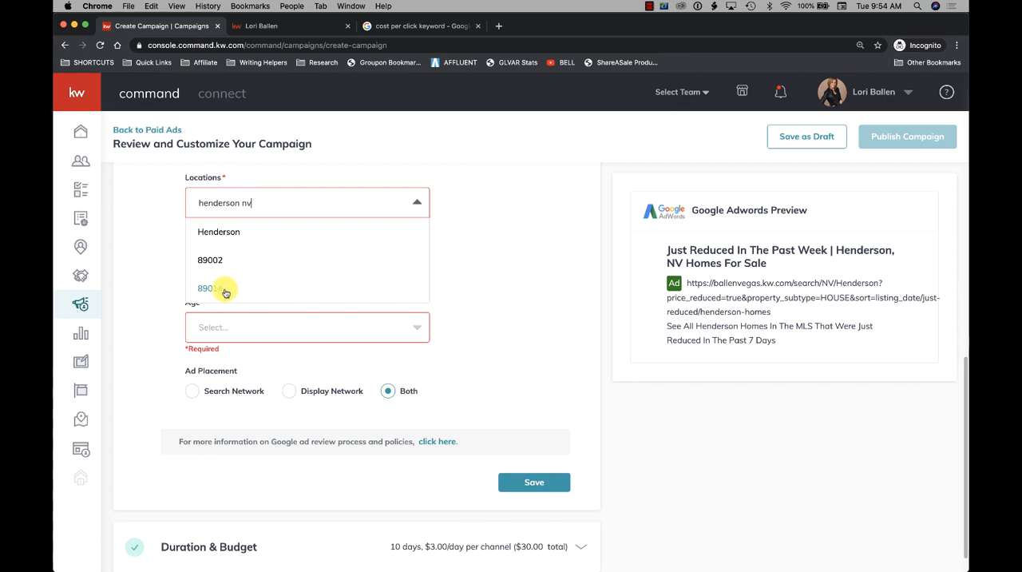
click(228, 234)
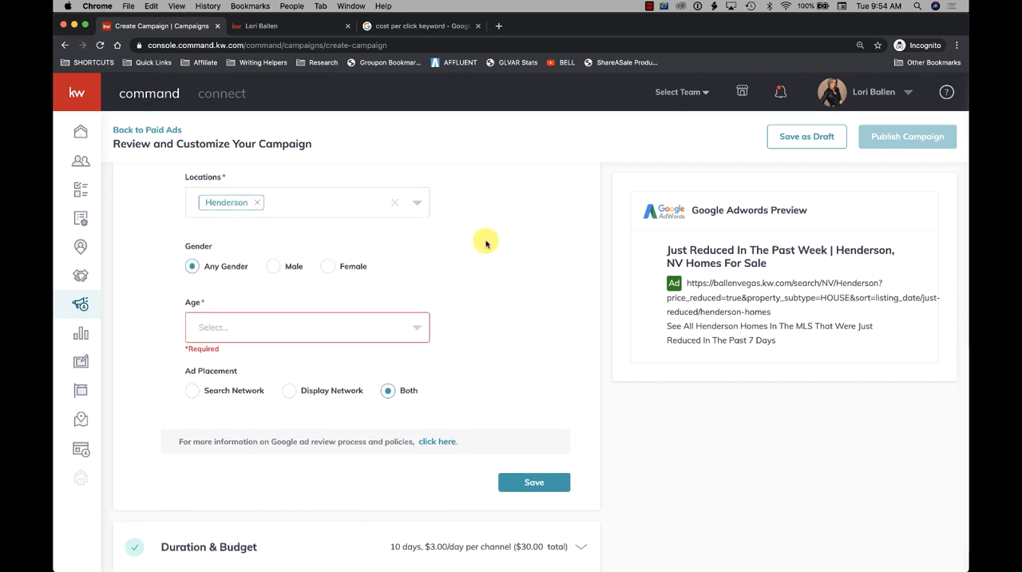
scroll(486, 244, up, 2)
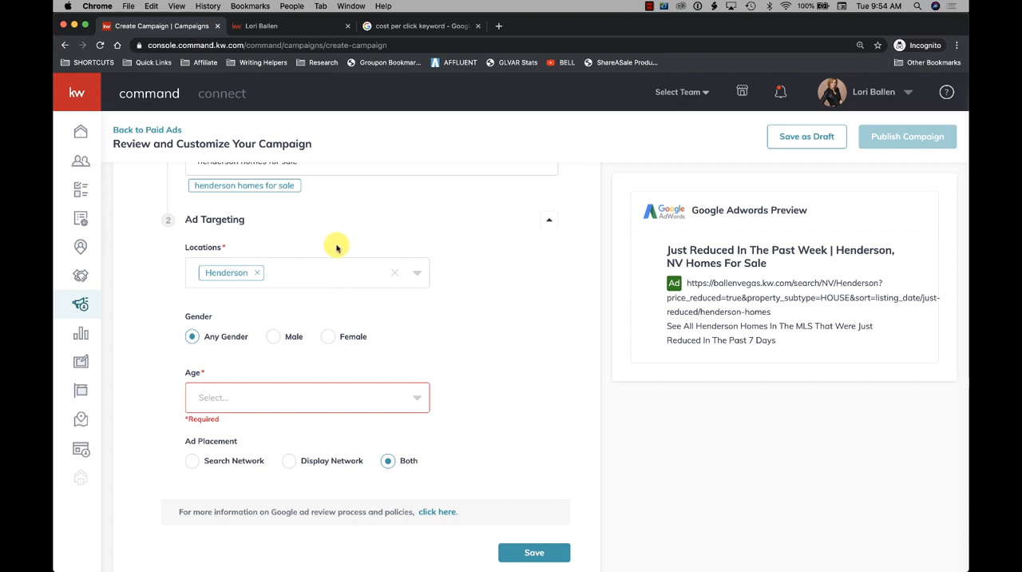
click(320, 270)
click(331, 252)
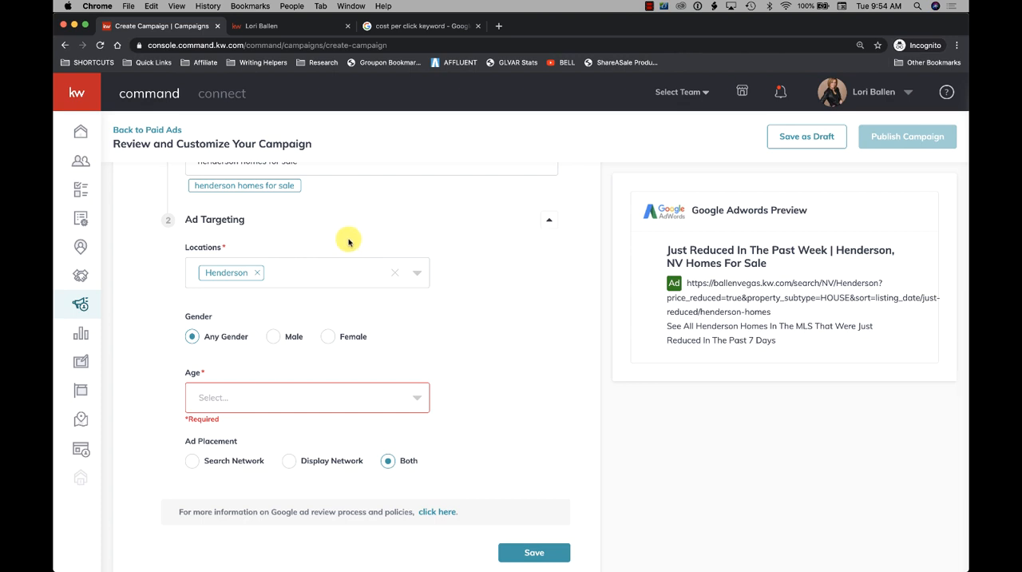
click(305, 269)
click(306, 243)
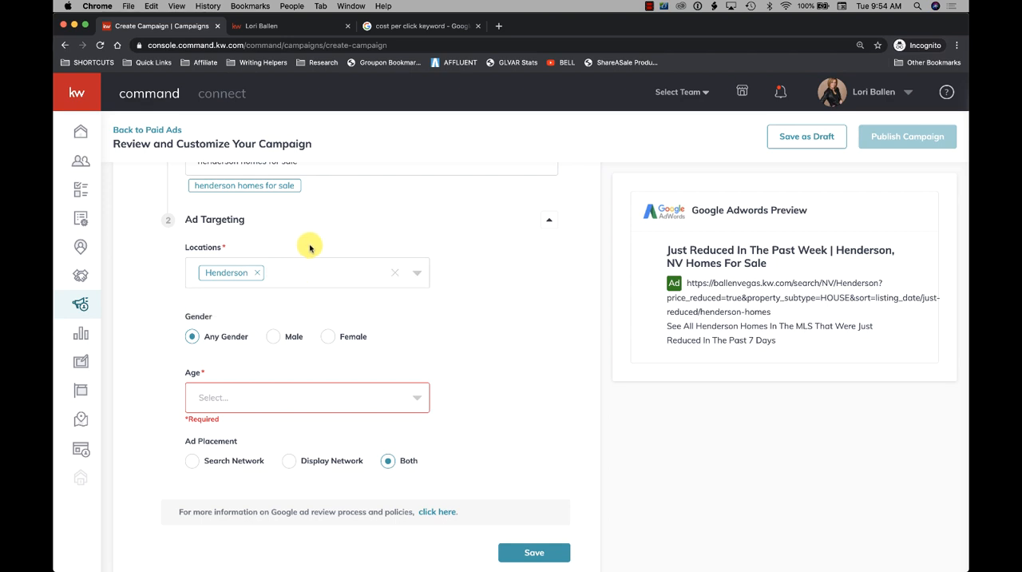
- Look through the age ranges for the ad targeting and select Age 35 to 44
scroll(262, 259, down, 3)
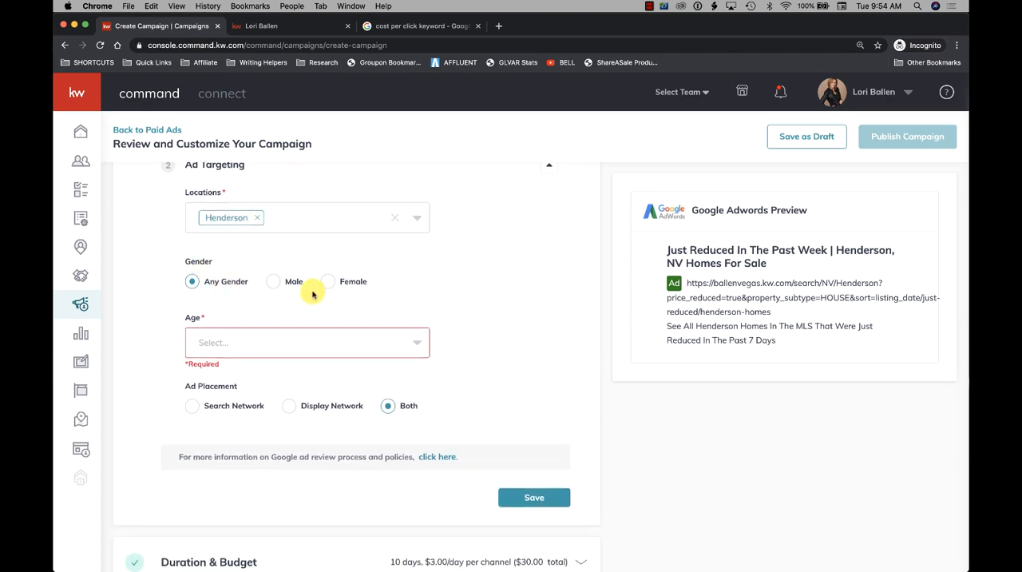
scroll(297, 307, down, 2)
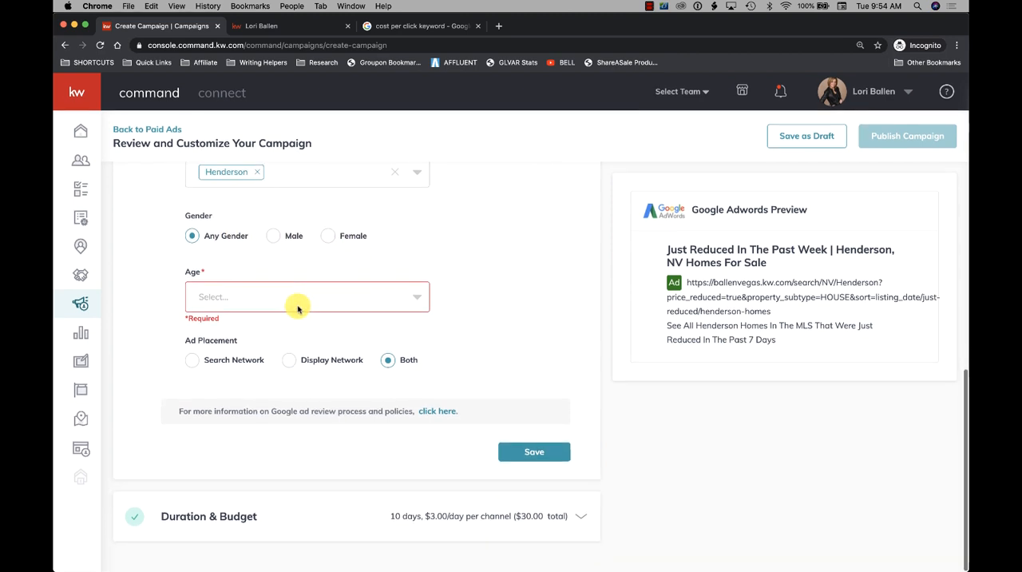
click(216, 298)
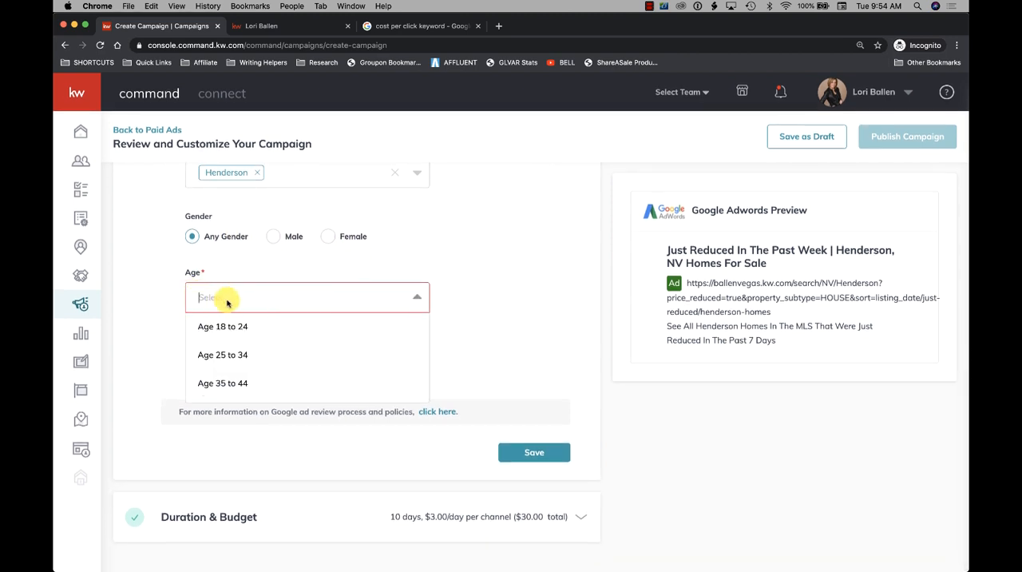
click(153, 285)
click(233, 296)
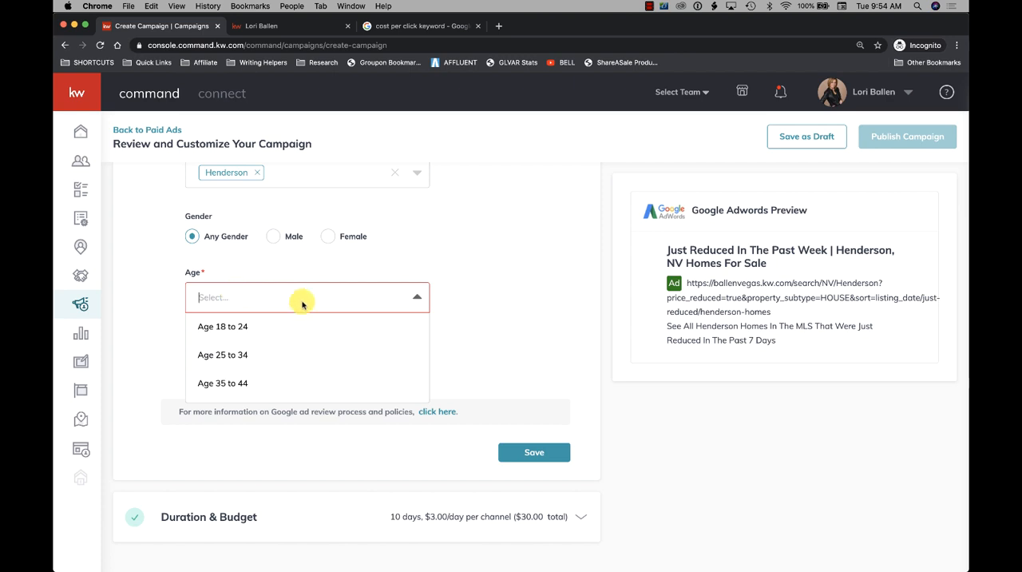
scroll(292, 323, down, 1)
scroll(293, 325, up, 1)
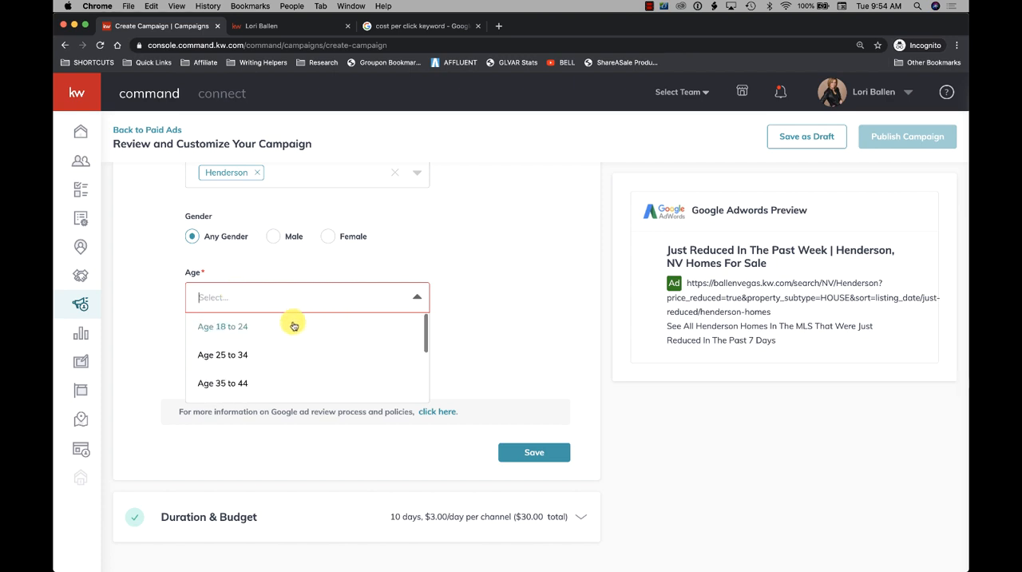
scroll(249, 352, down, 1)
scroll(249, 352, up, 1)
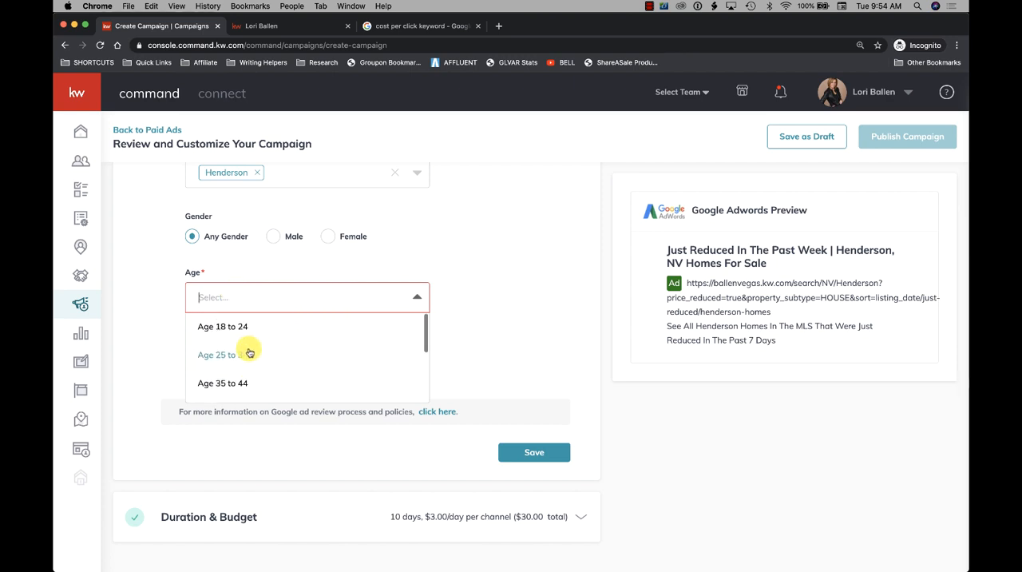
scroll(248, 347, down, 1)
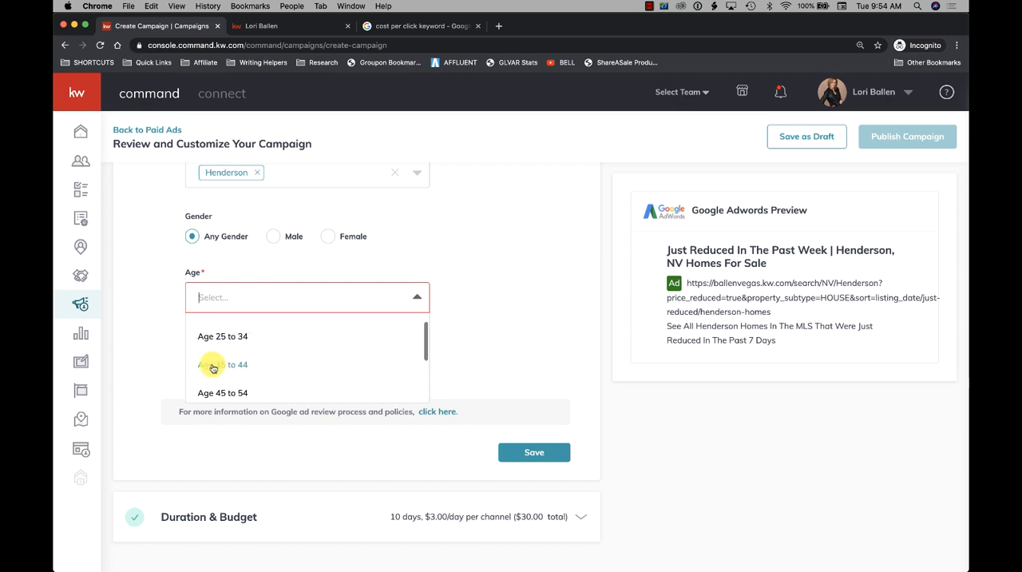
click(215, 364)
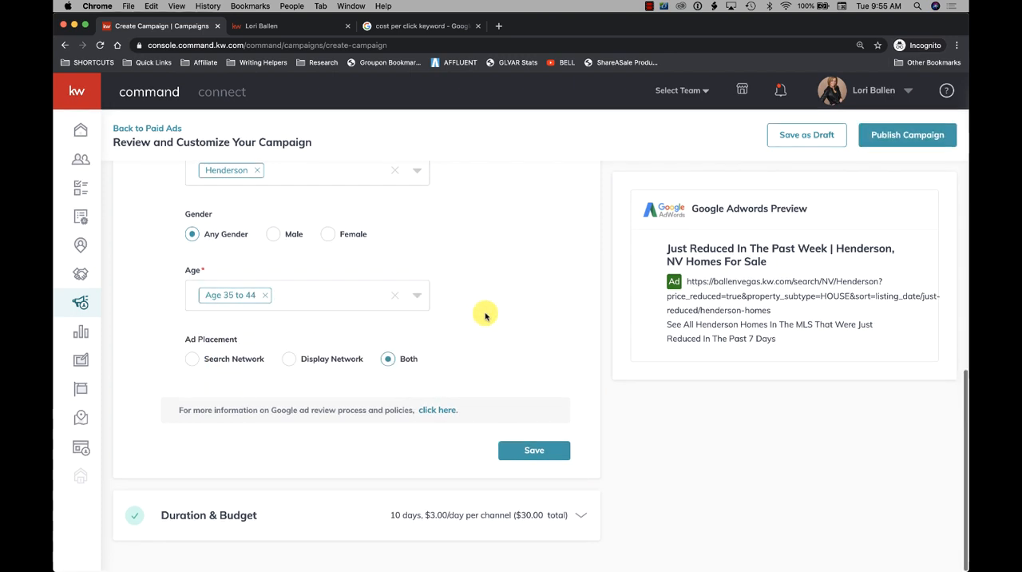
- Add the Age 25 to 34 and Age 55 to 64 ranges to the ad targeting
click(296, 302)
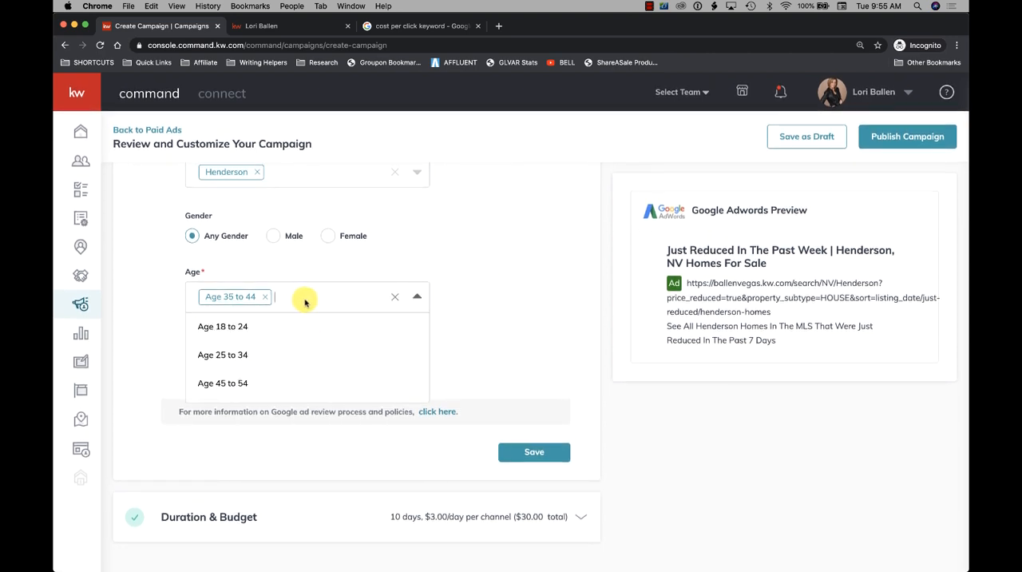
click(234, 355)
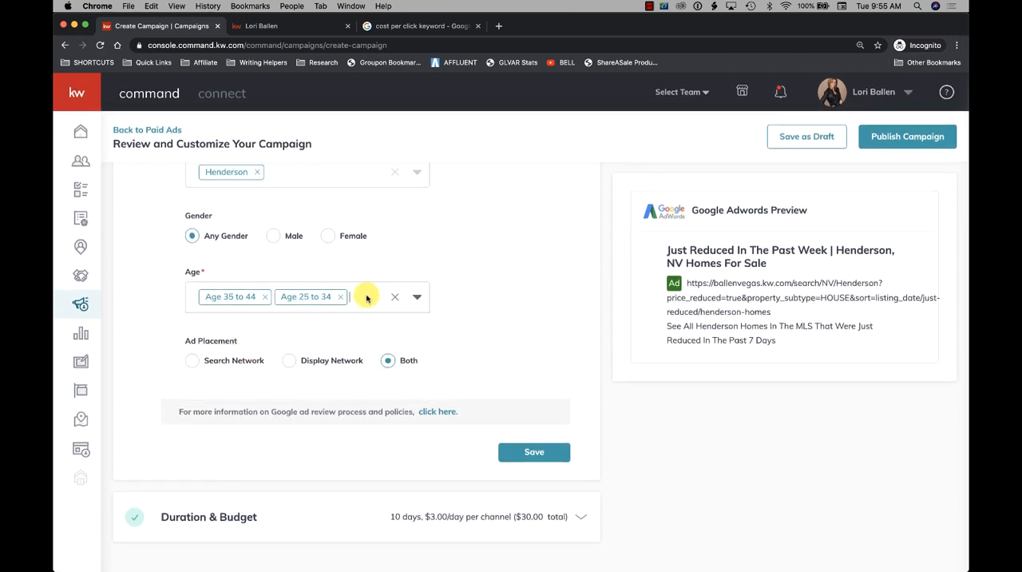
click(366, 295)
click(250, 384)
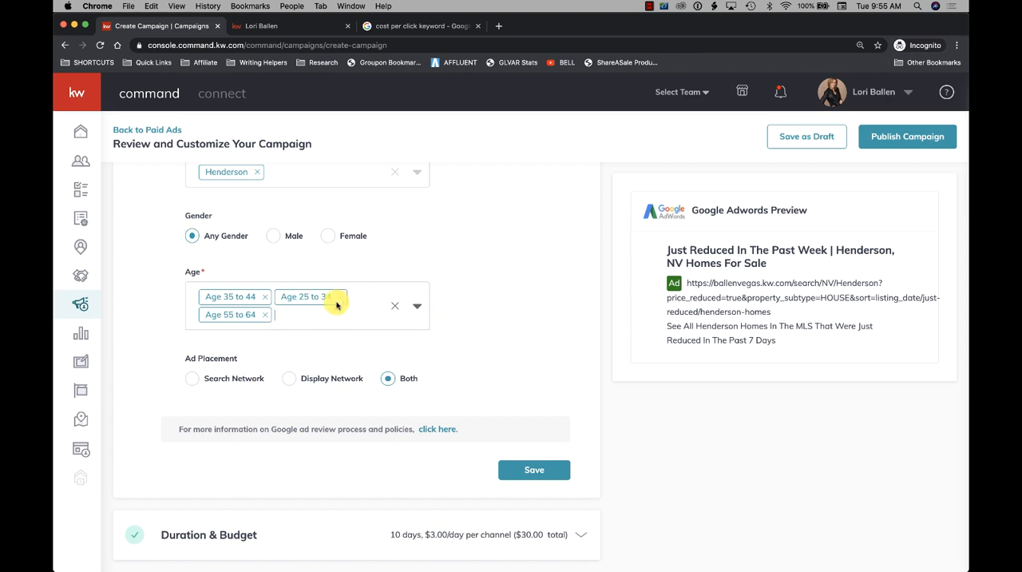
scroll(343, 326, down, 1)
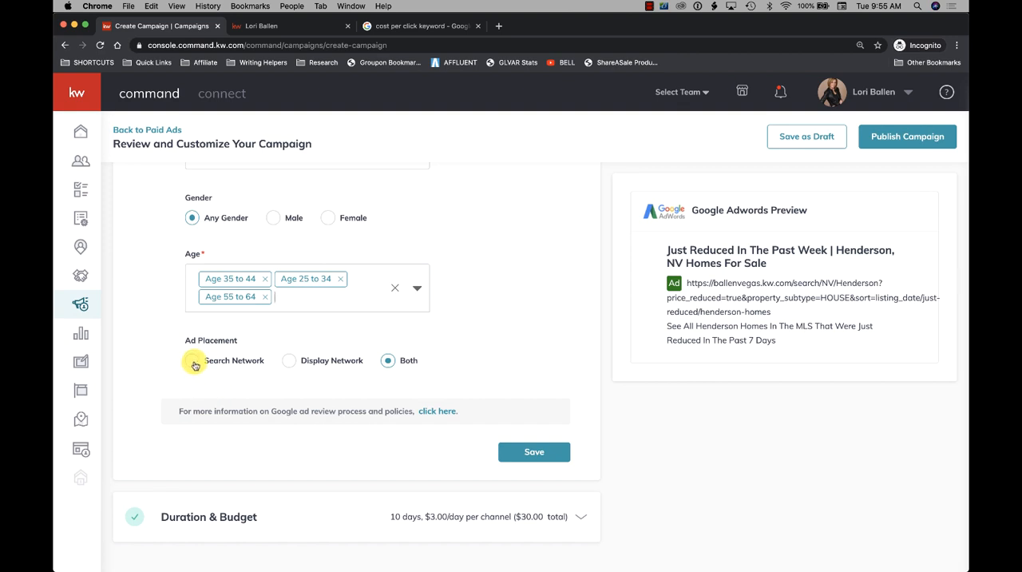
- Search Google for "henderson homes for sale", look at the ad and organic results, and return to the campaign setup
click(409, 25)
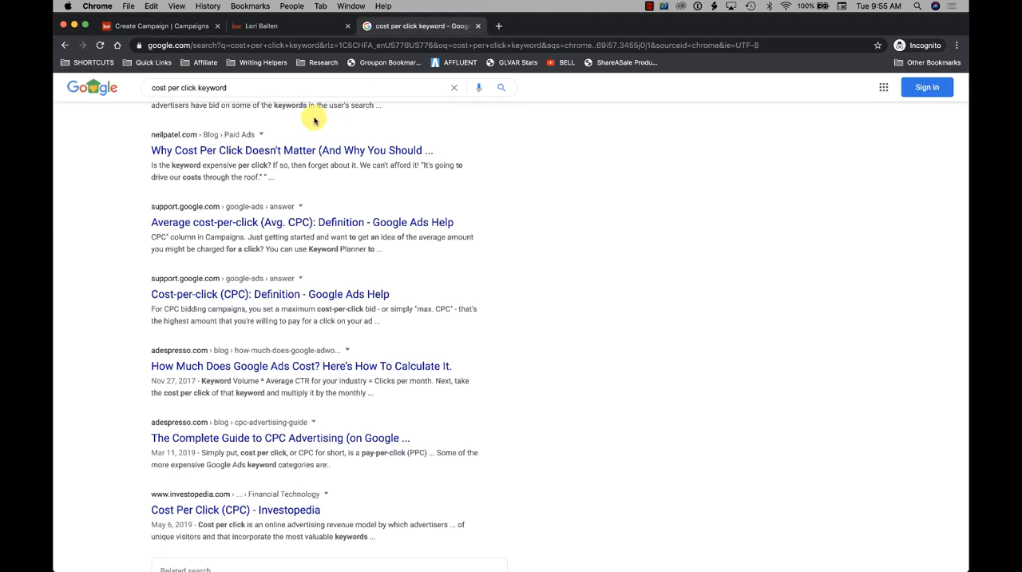
click(171, 26)
click(413, 26)
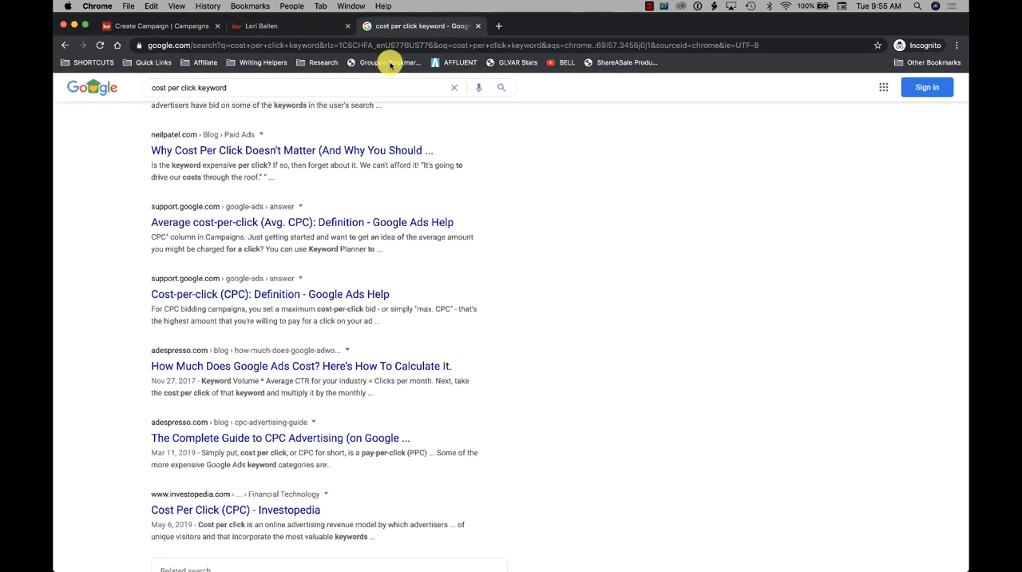
scroll(319, 205, up, 10)
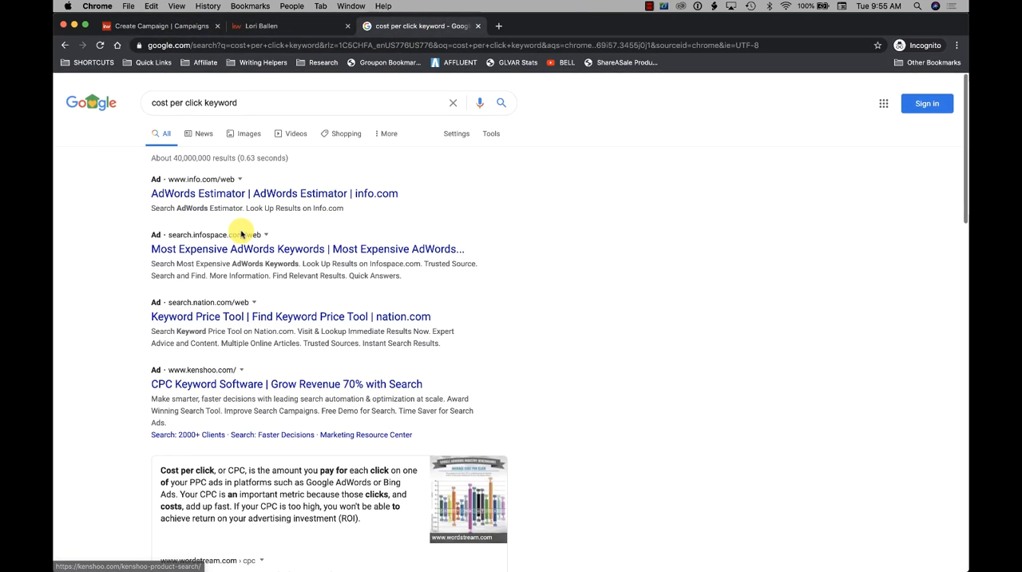
triple_click(235, 96)
text(henders)
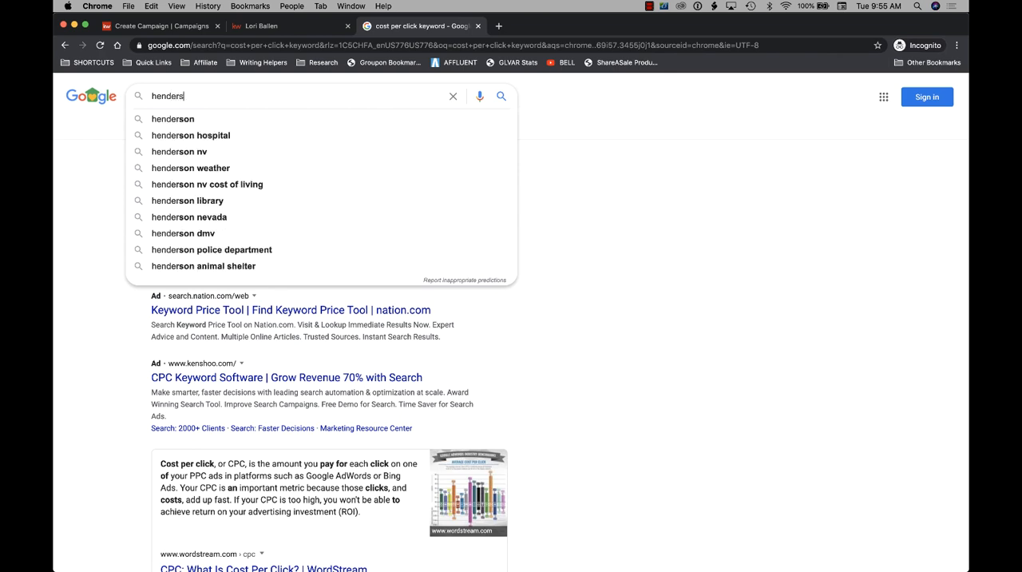
text(on homes for sale)
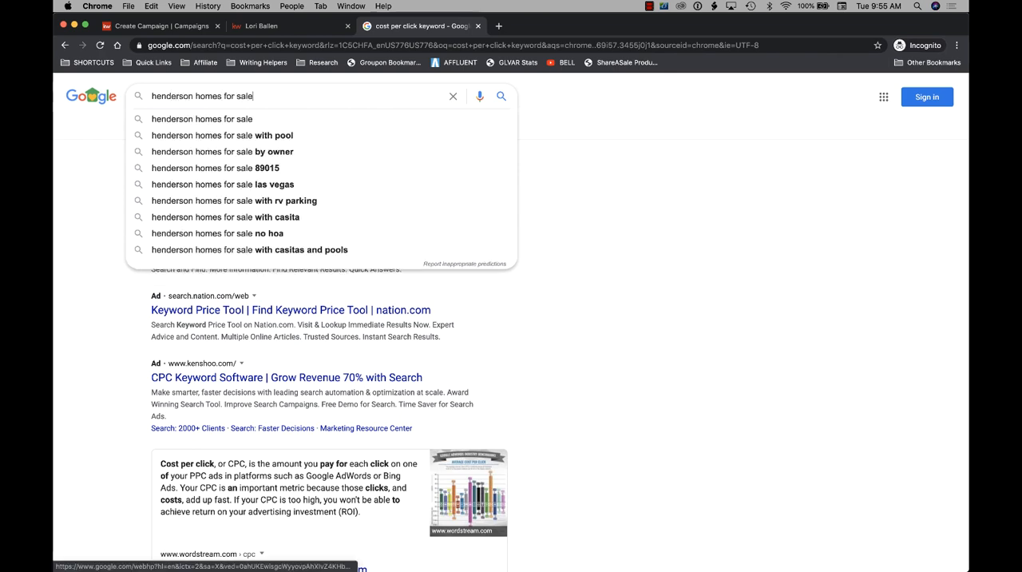
key(Return)
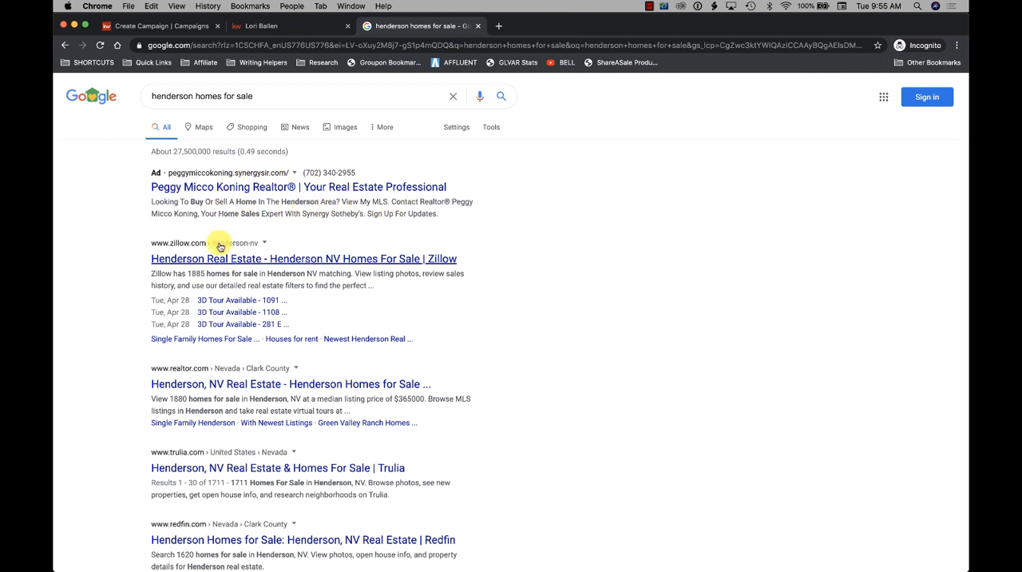
click(275, 26)
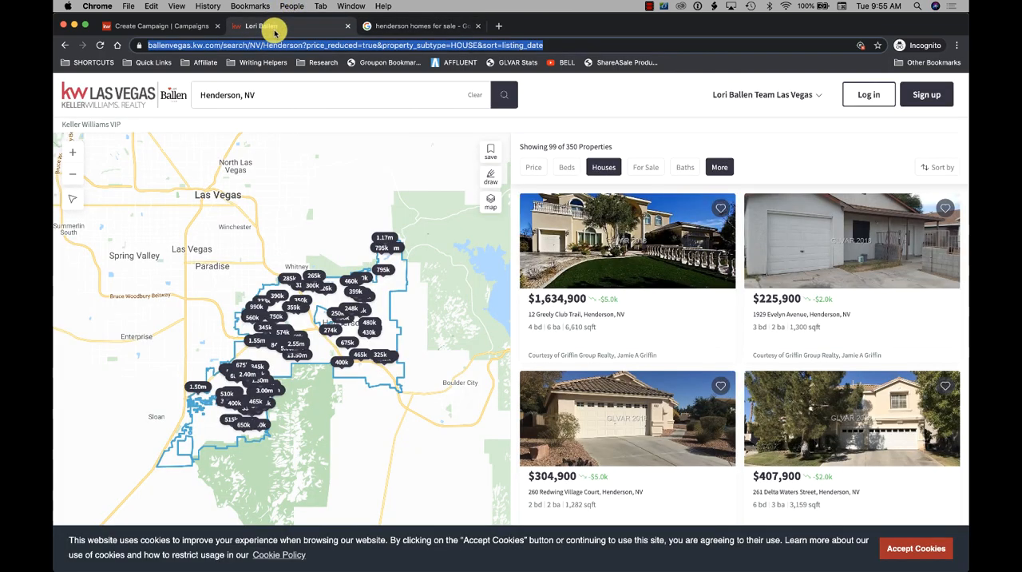
click(160, 26)
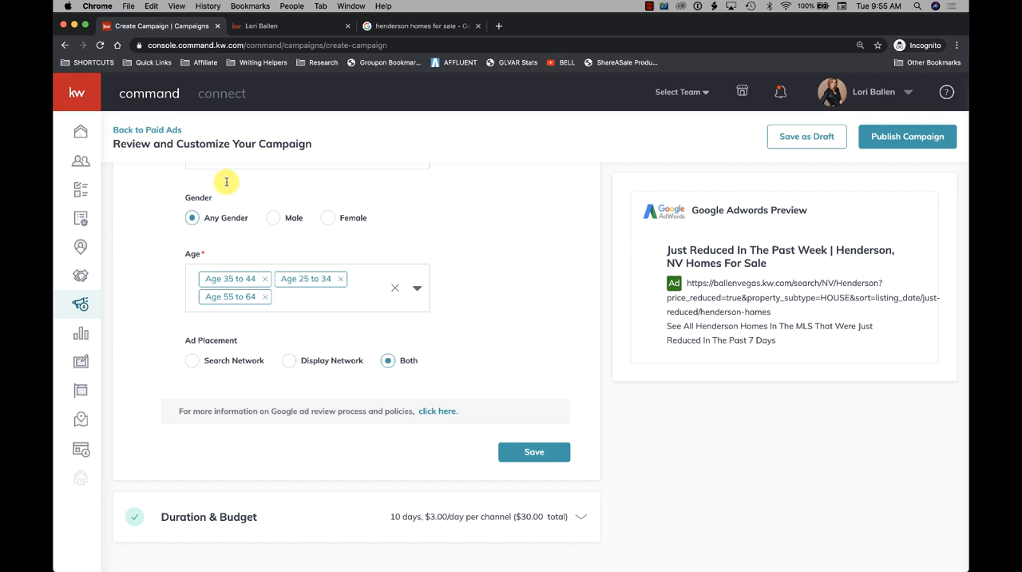
- Search Google for "google display network"
click(372, 26)
triple_click(256, 86)
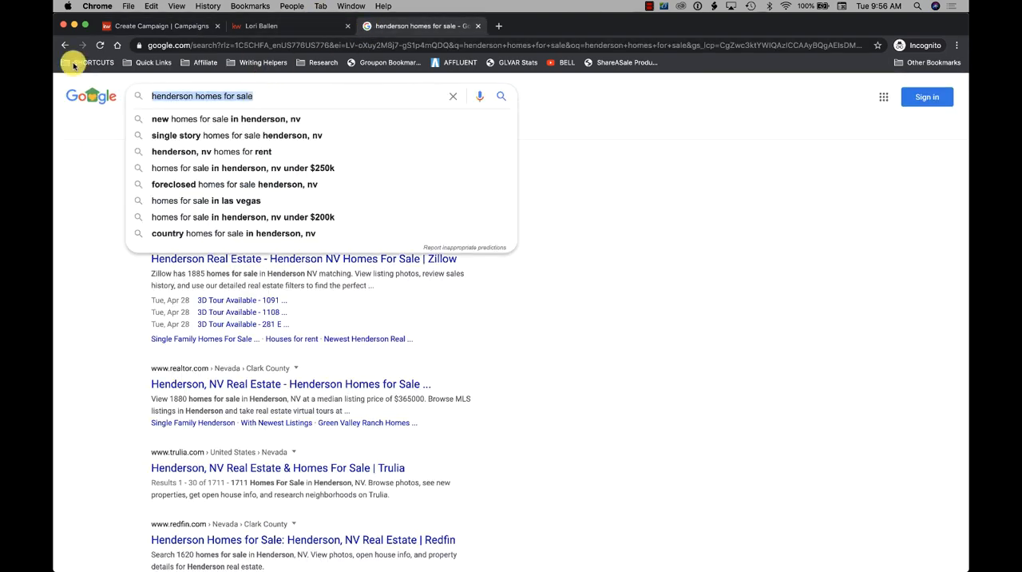
text(google display network)
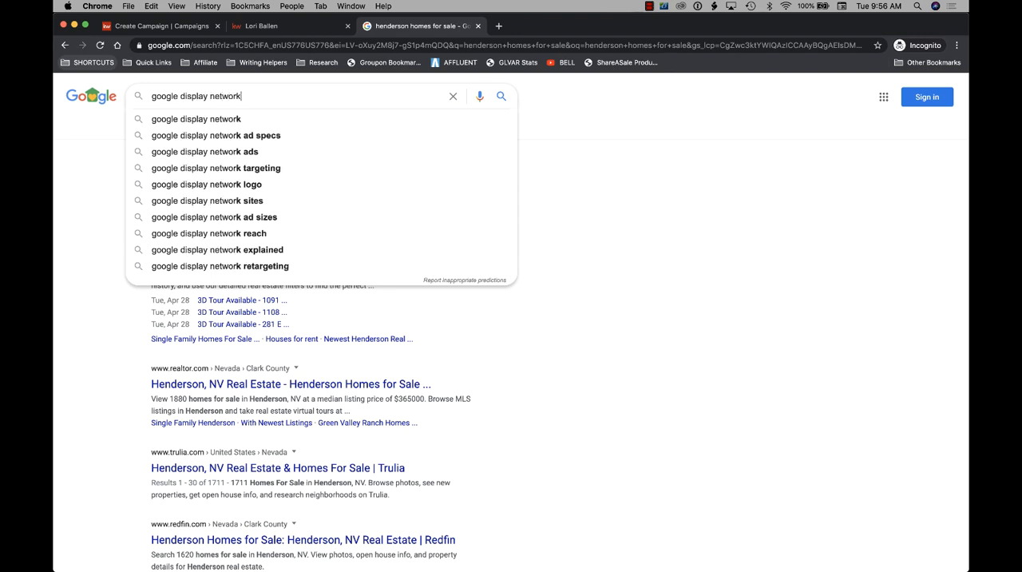
key(Return)
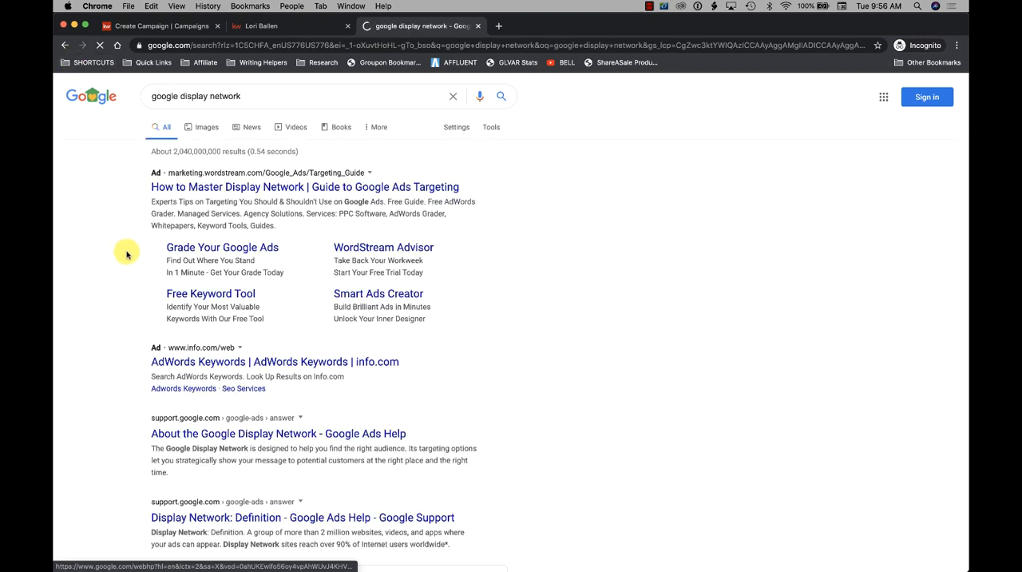
- Expand the question "What sites are on the Google Display Network?" and open the "Where your ads can appear" help article
scroll(119, 279, down, 2)
scroll(119, 279, down, 4)
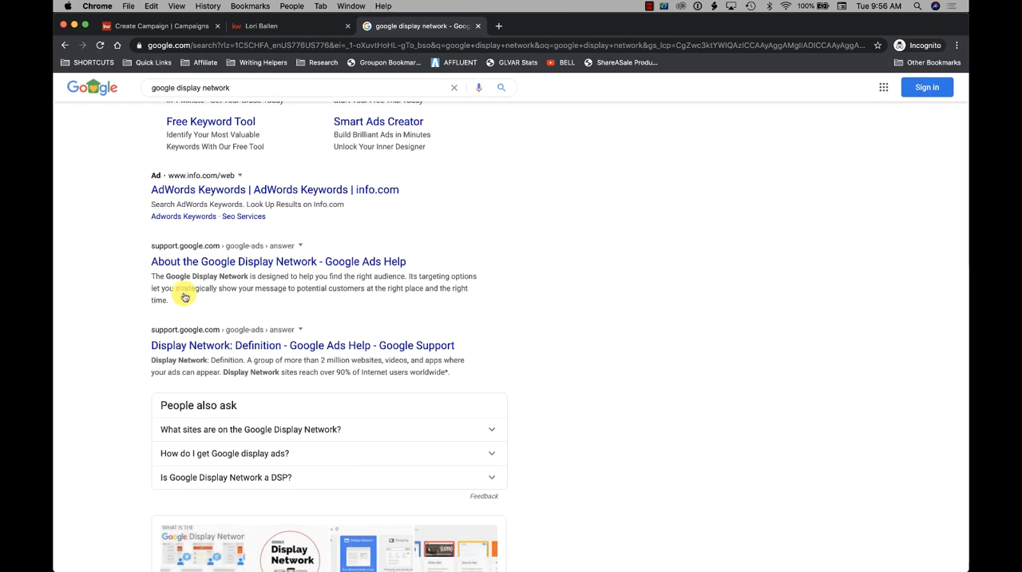
click(296, 429)
scroll(297, 429, down, 4)
click(267, 364)
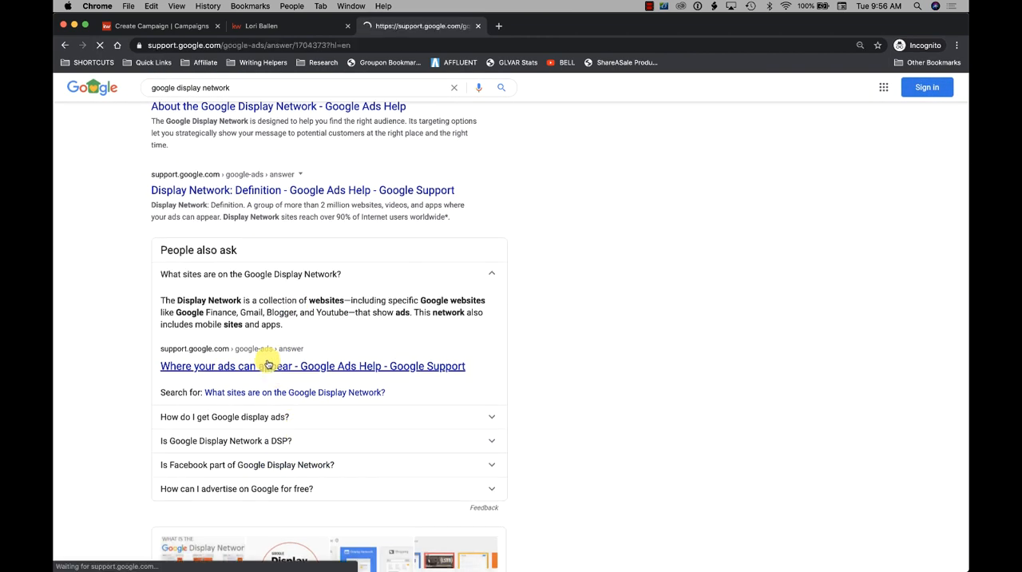
- Read the help article's sections on ads on Google Search, search partners and Display Network websites
scroll(405, 379, down, 8)
scroll(405, 380, down, 15)
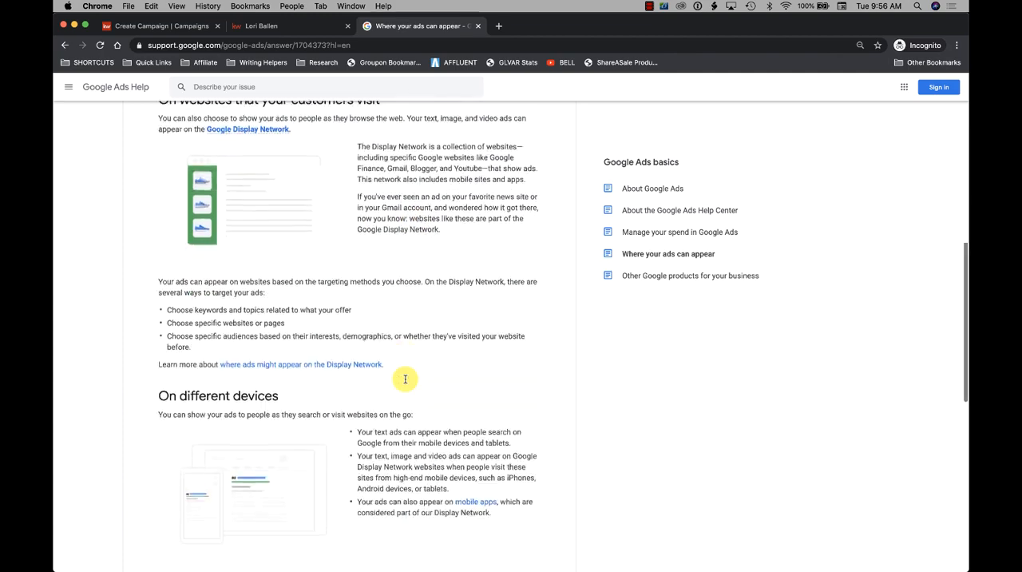
scroll(405, 382, up, 20)
scroll(405, 382, down, 2)
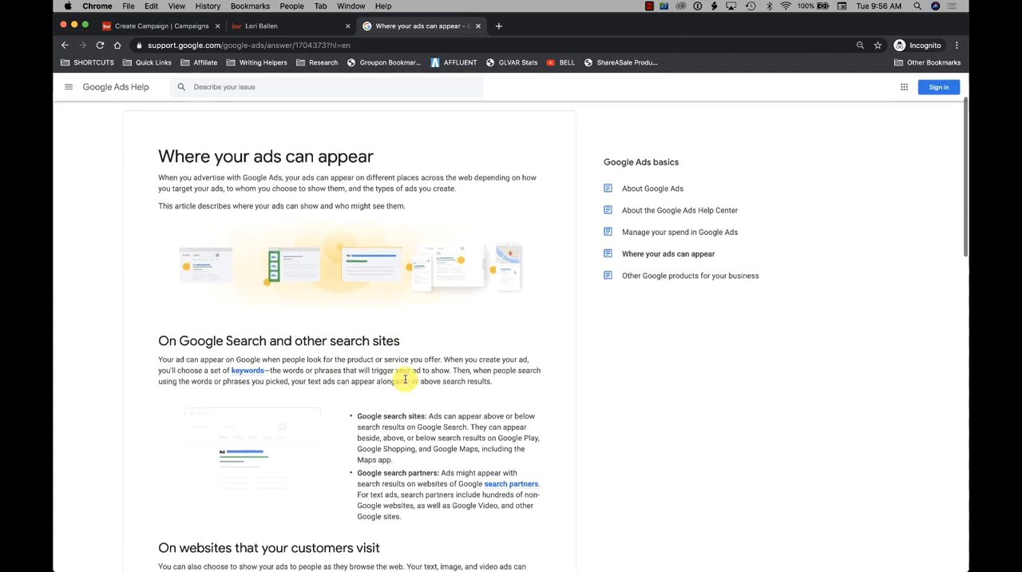
scroll(405, 379, down, 1)
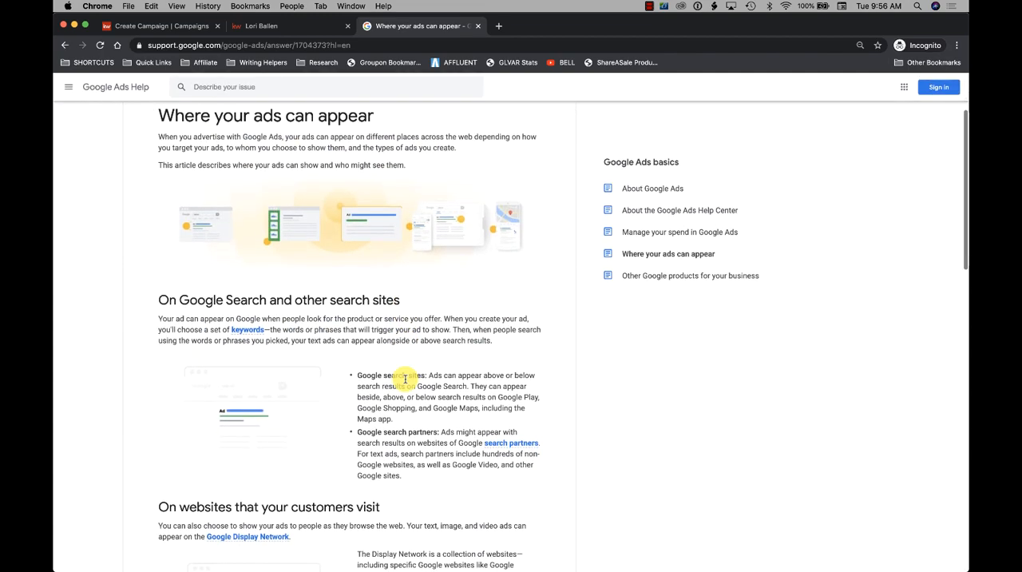
scroll(405, 379, down, 2)
scroll(405, 379, down, 1)
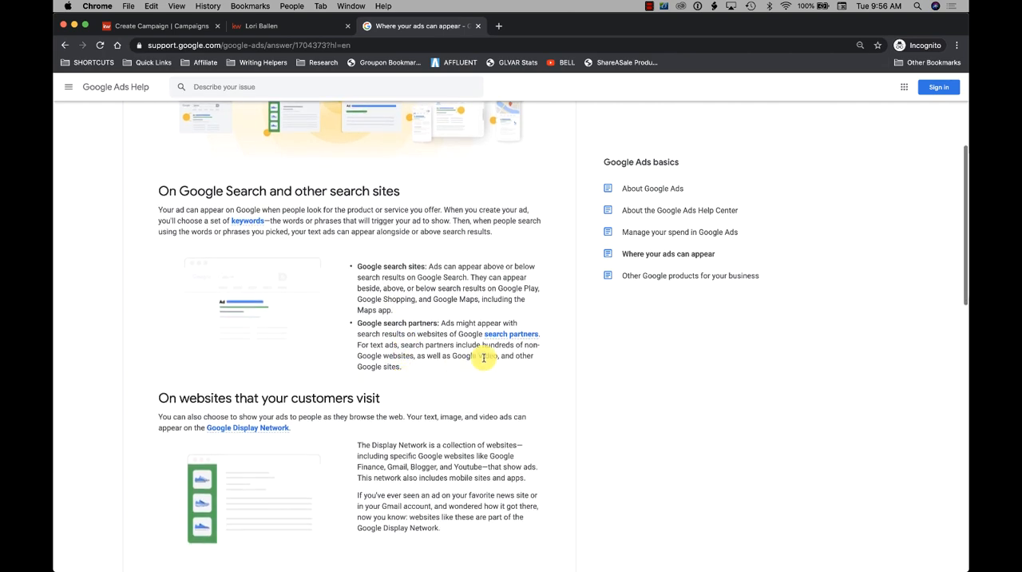
- Look up the Google Ads Help definitions of search partners and the Search Network
click(511, 336)
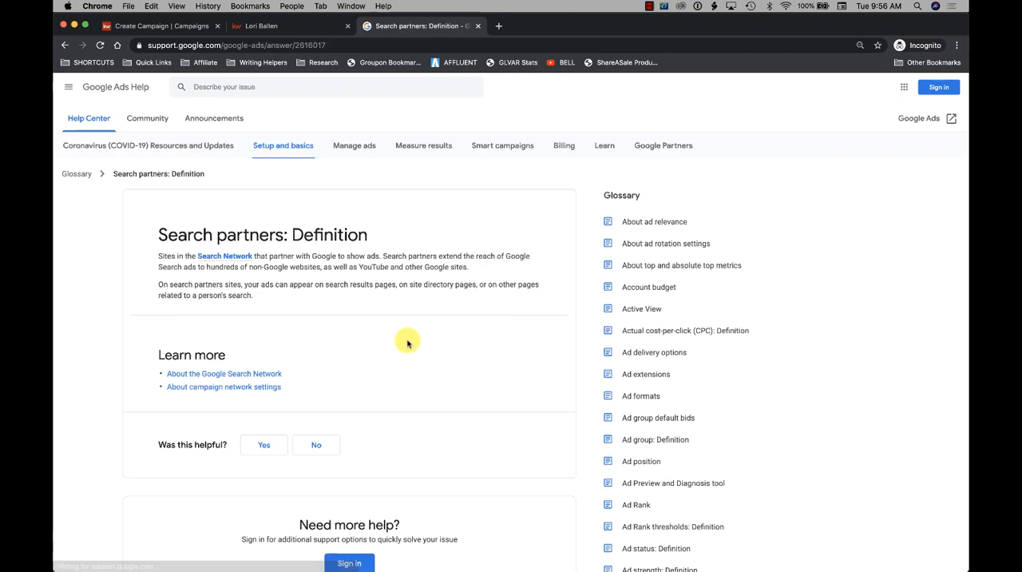
scroll(393, 347, down, 4)
scroll(392, 347, up, 3)
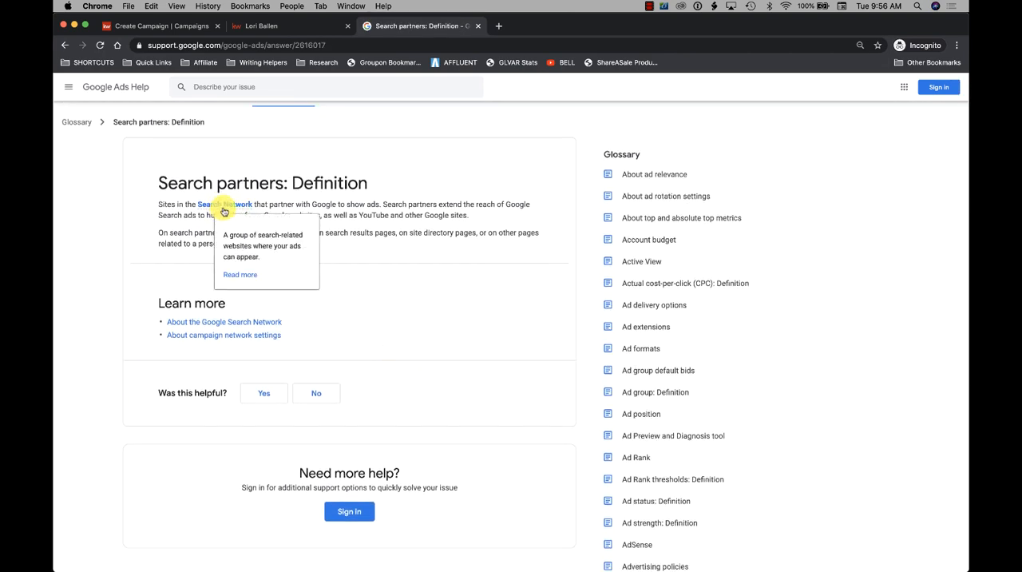
click(217, 206)
scroll(477, 271, down, 1)
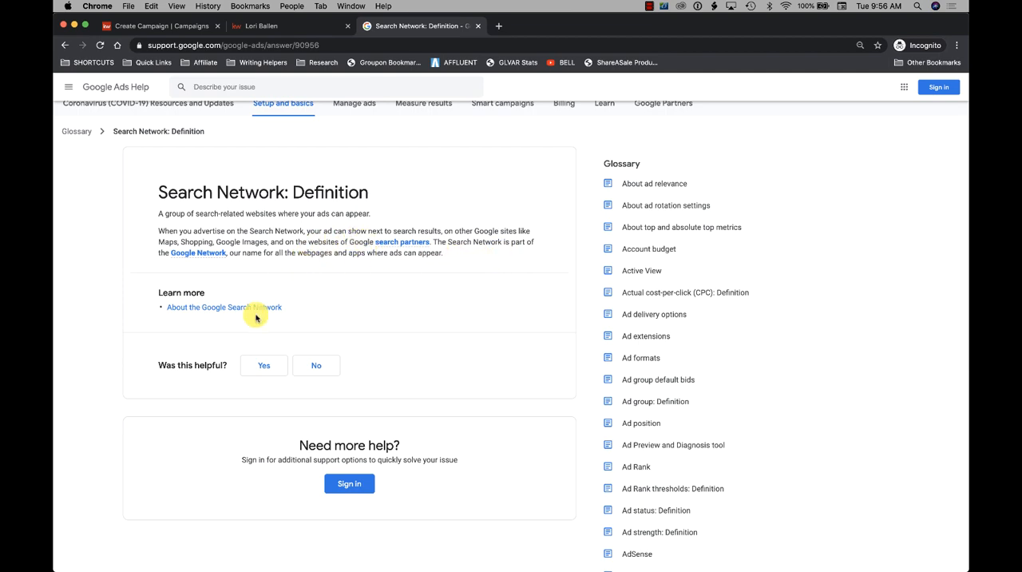
- Return to the campaign setup, set the ad placement to Search Network and save the Google ad settings
click(254, 25)
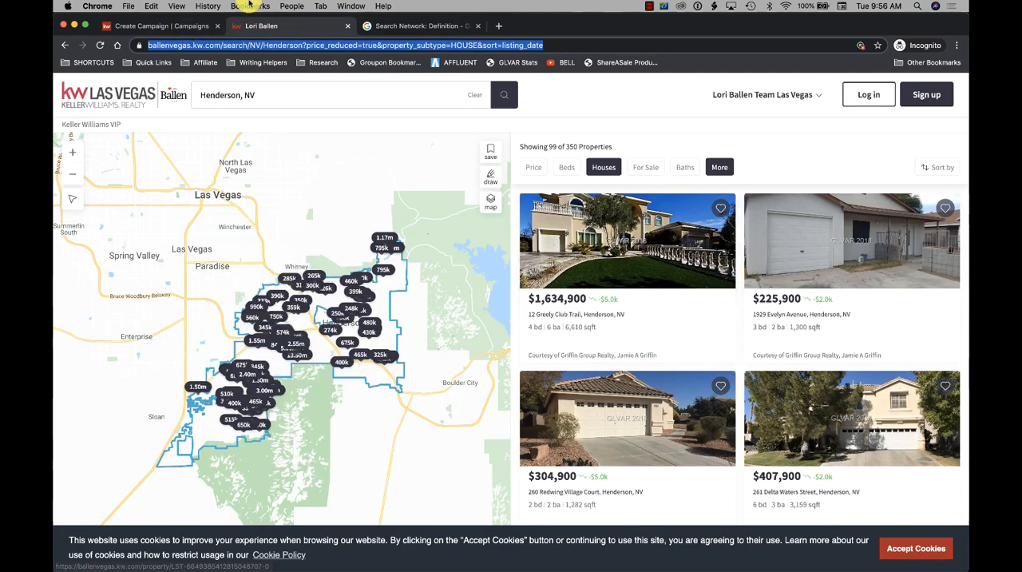
click(125, 26)
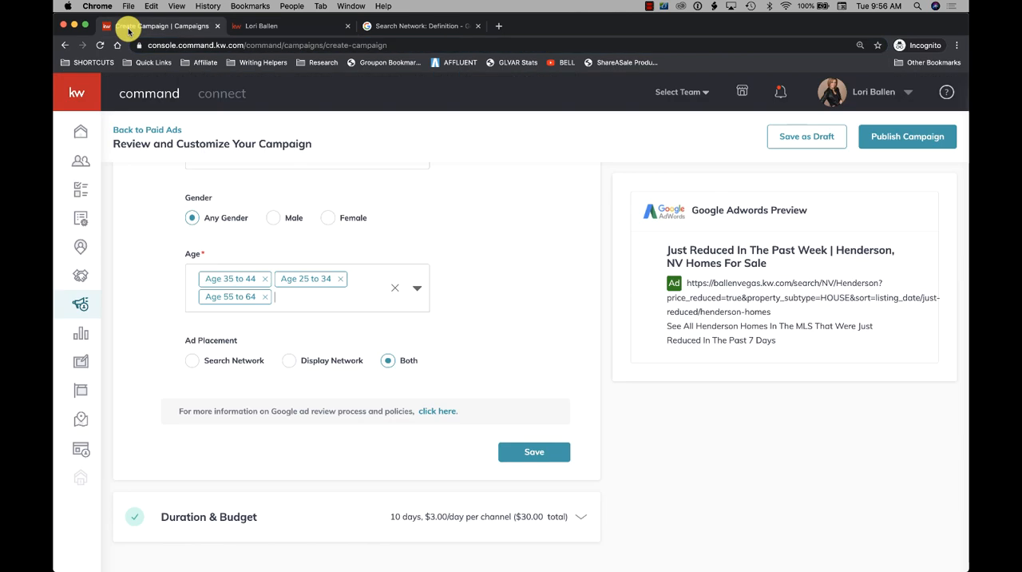
click(192, 361)
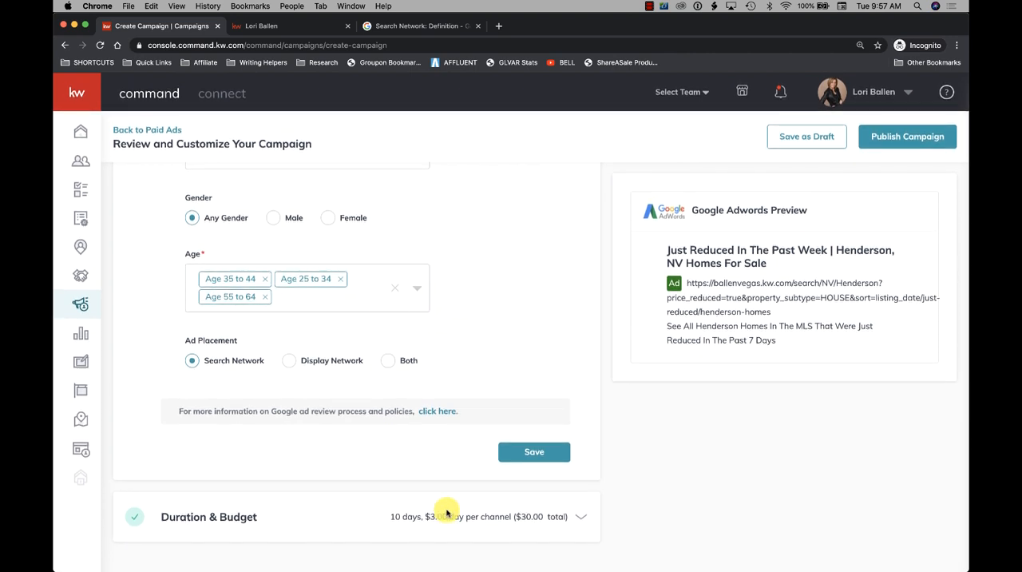
click(545, 453)
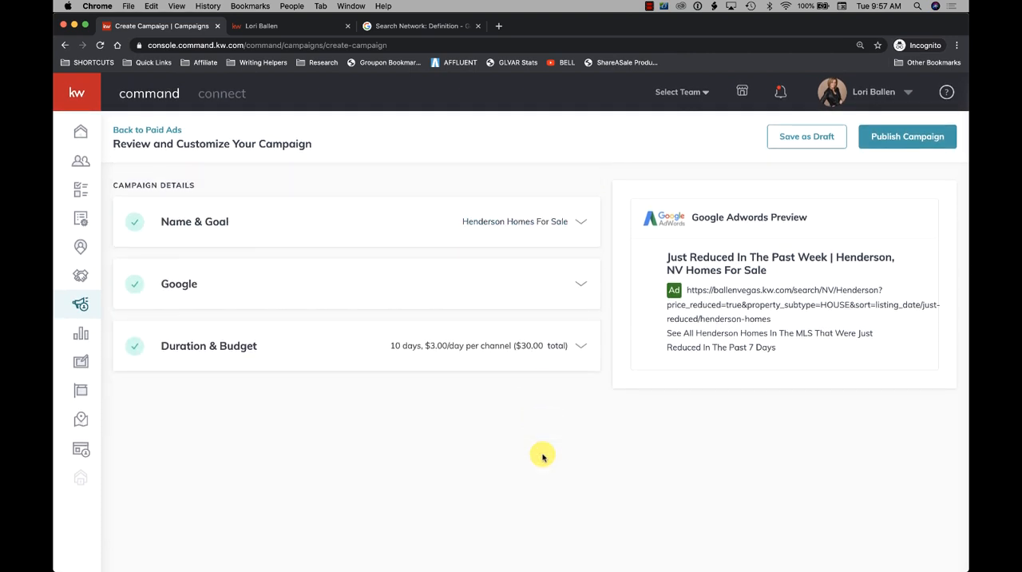
- Open the Duration & Budget section and read the recommendation on campaign length and daily budget per channel
click(132, 356)
scroll(387, 333, down, 1)
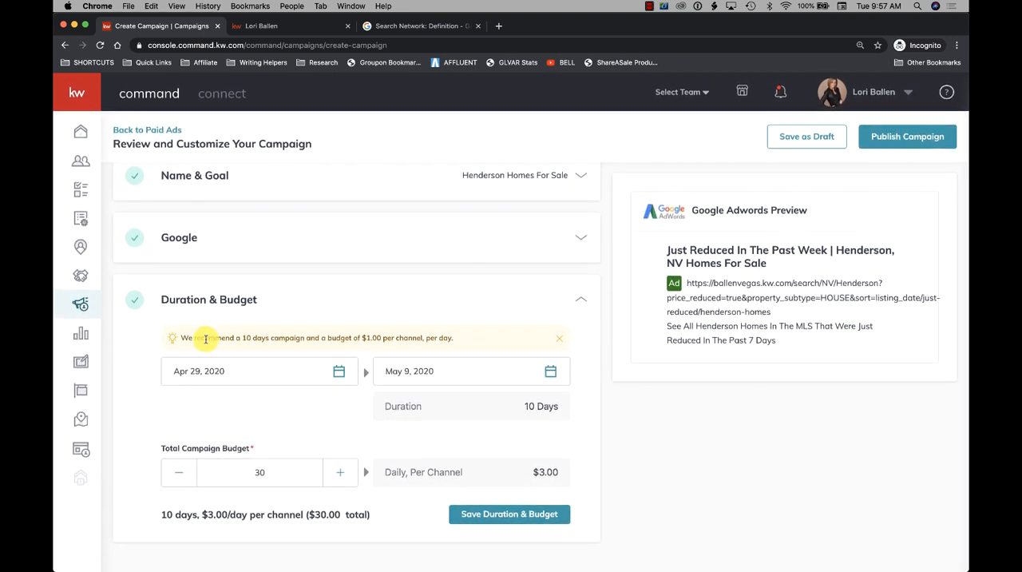
drag(184, 335, 482, 344)
click(482, 344)
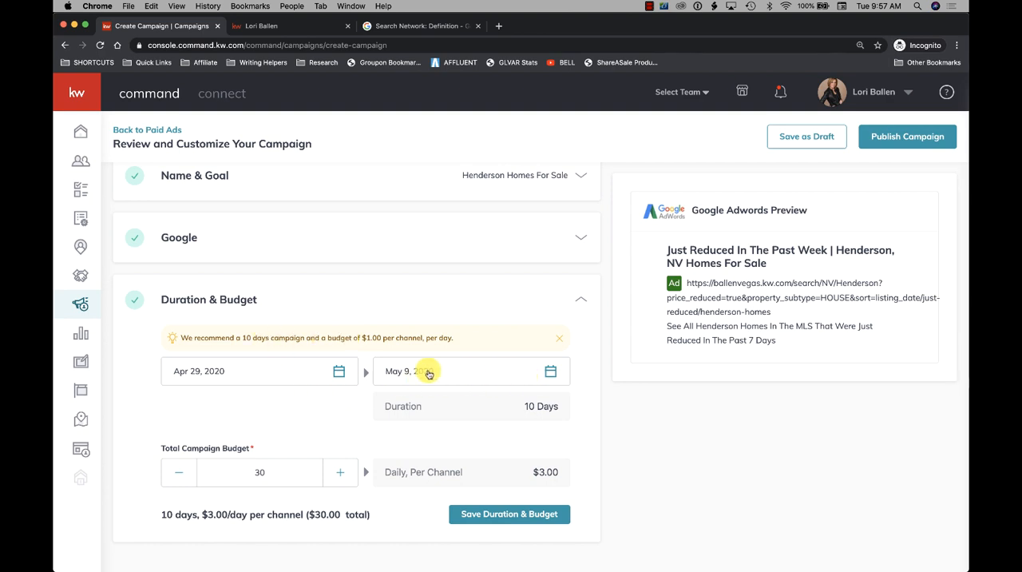
- Check the start and end date calendars and save the duration as Apr 29 to May 9, 2020 with a total budget of 30
click(275, 385)
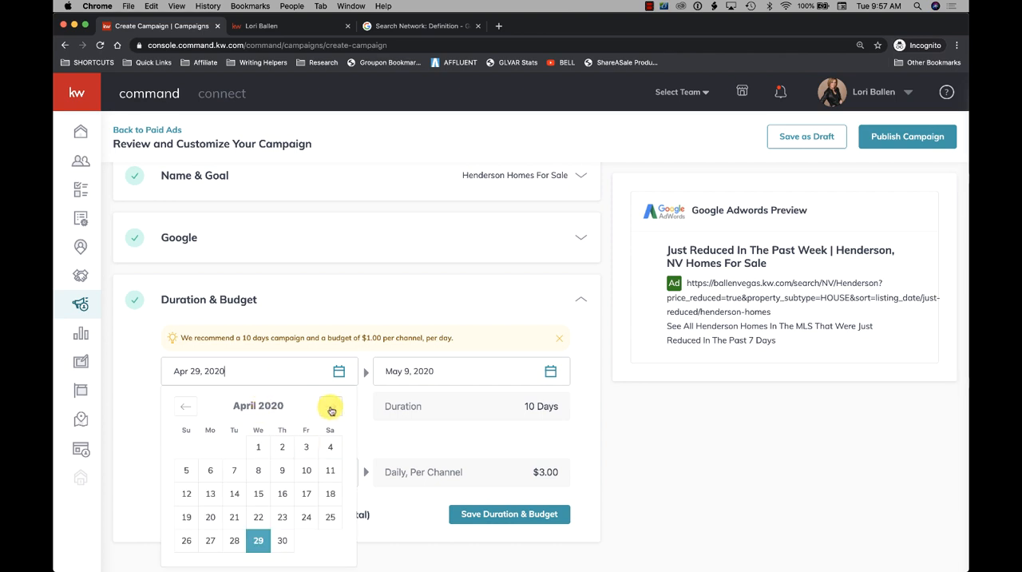
click(456, 373)
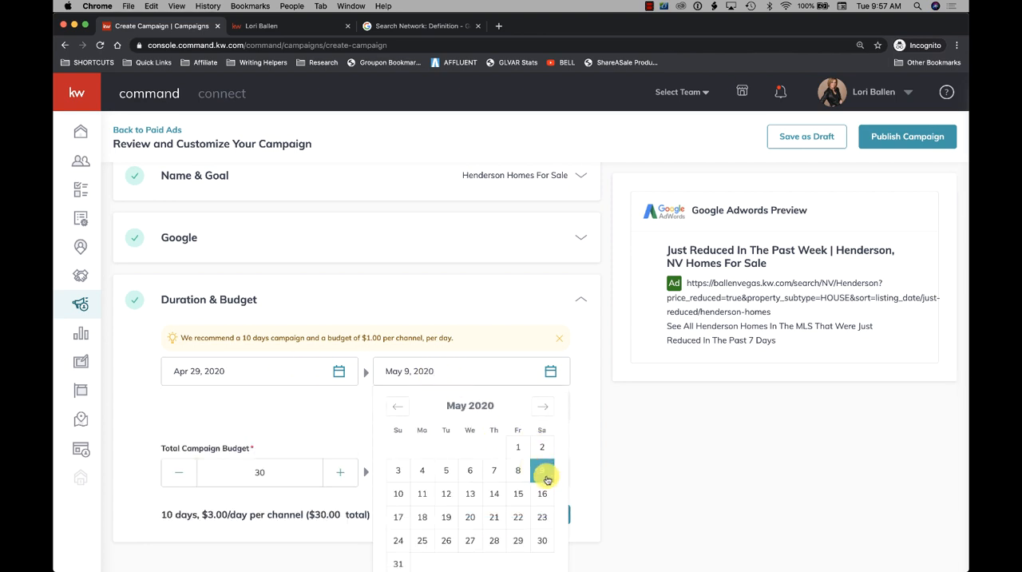
click(456, 316)
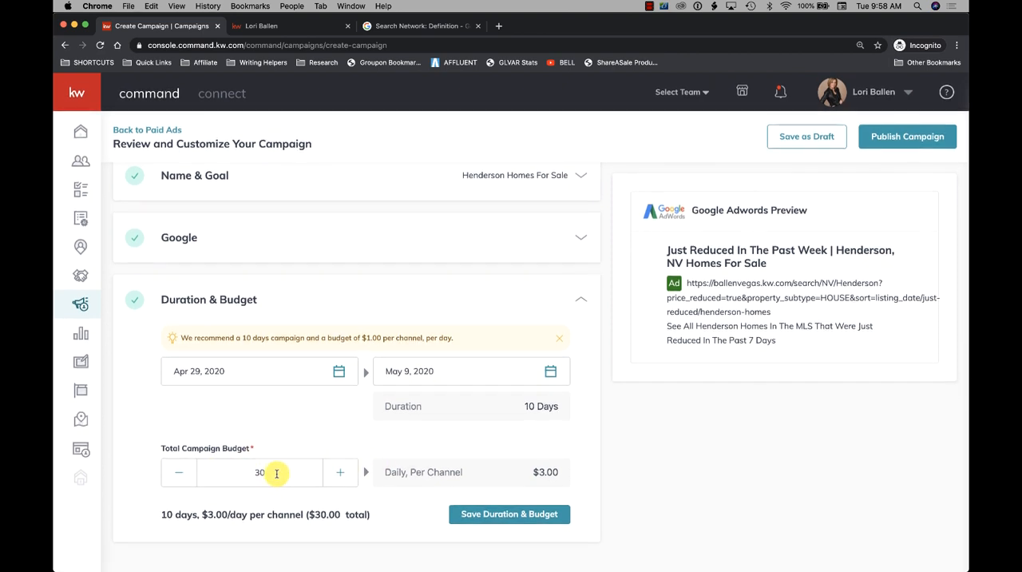
drag(275, 471, 244, 470)
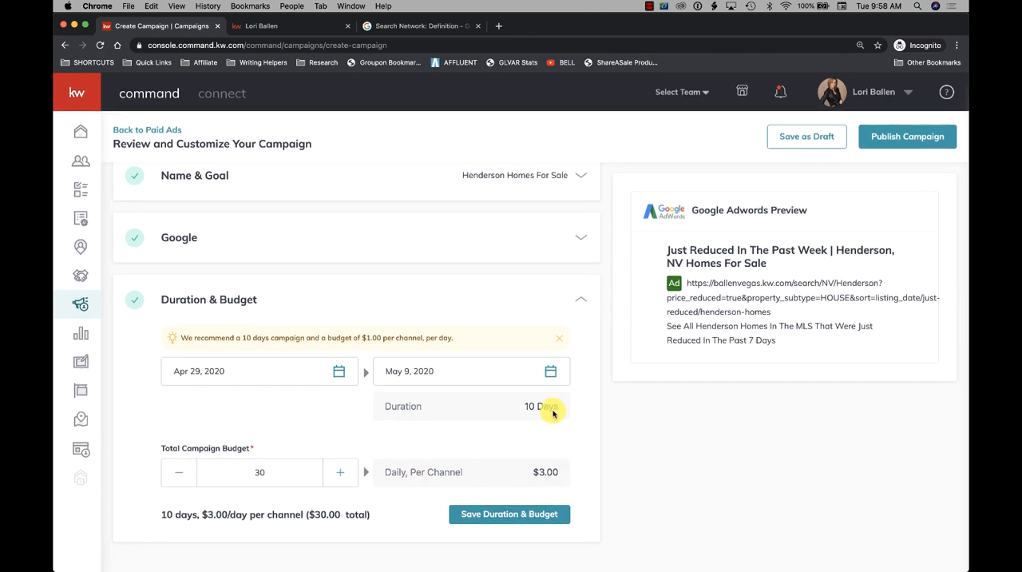
click(489, 525)
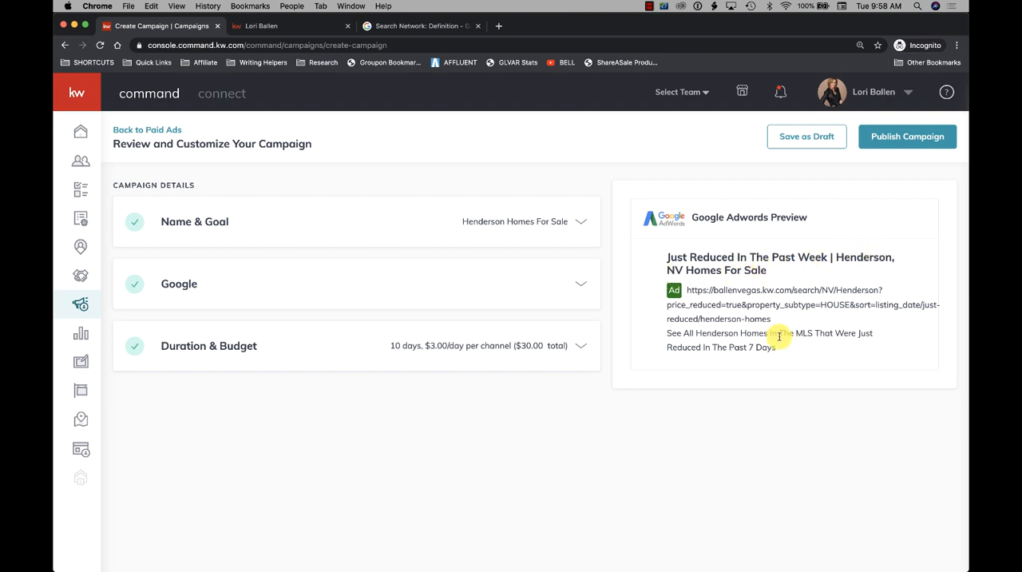
- Review the link in the ad preview, publish and create the campaign, and open the Campaigns dashboard
drag(772, 318, 683, 296)
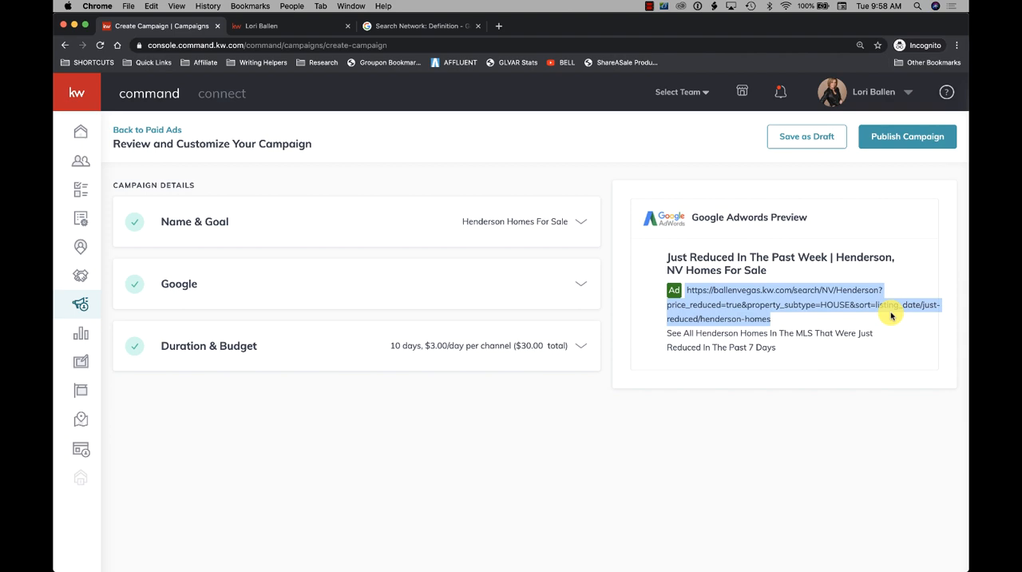
click(903, 141)
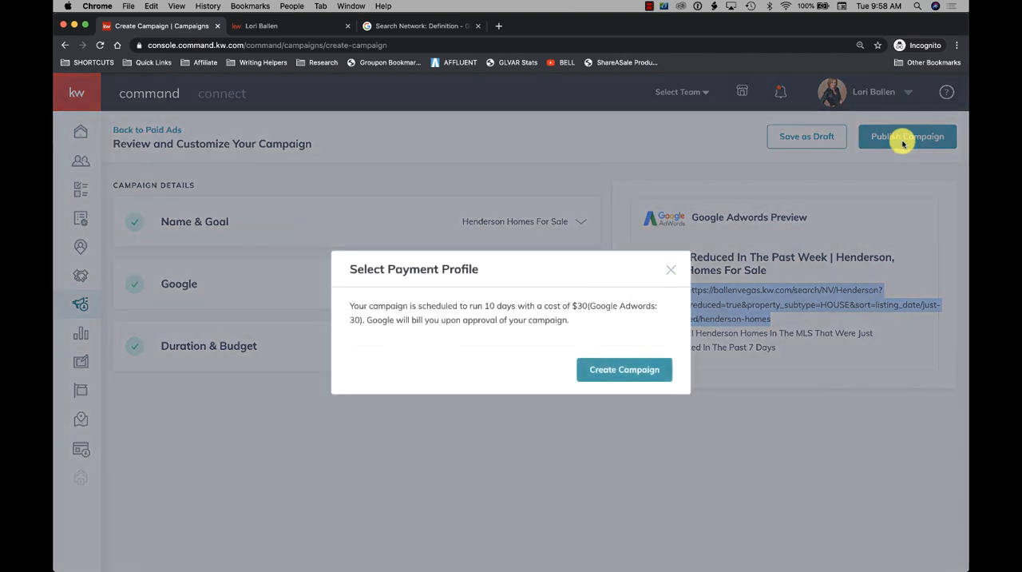
click(621, 372)
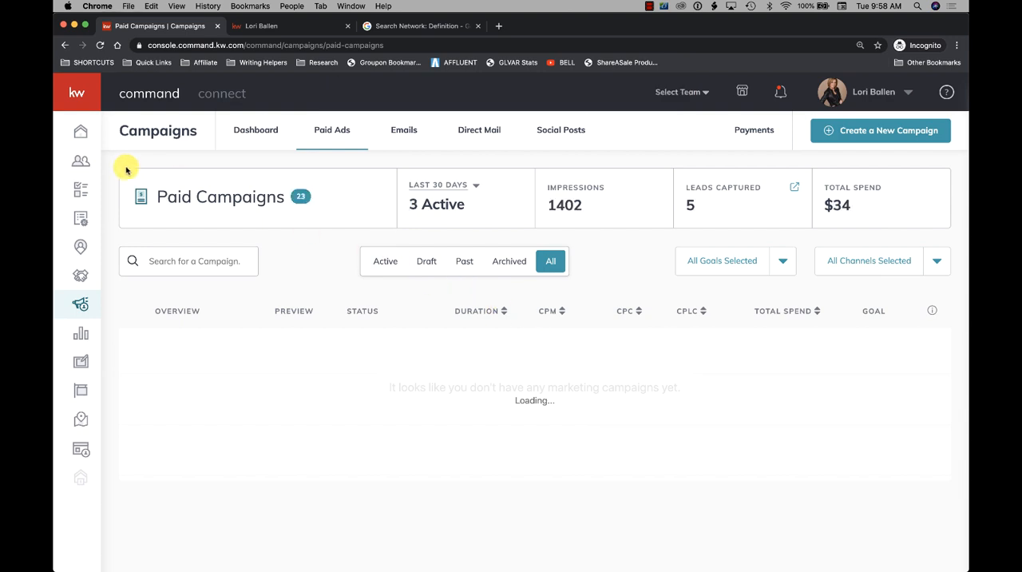
click(79, 306)
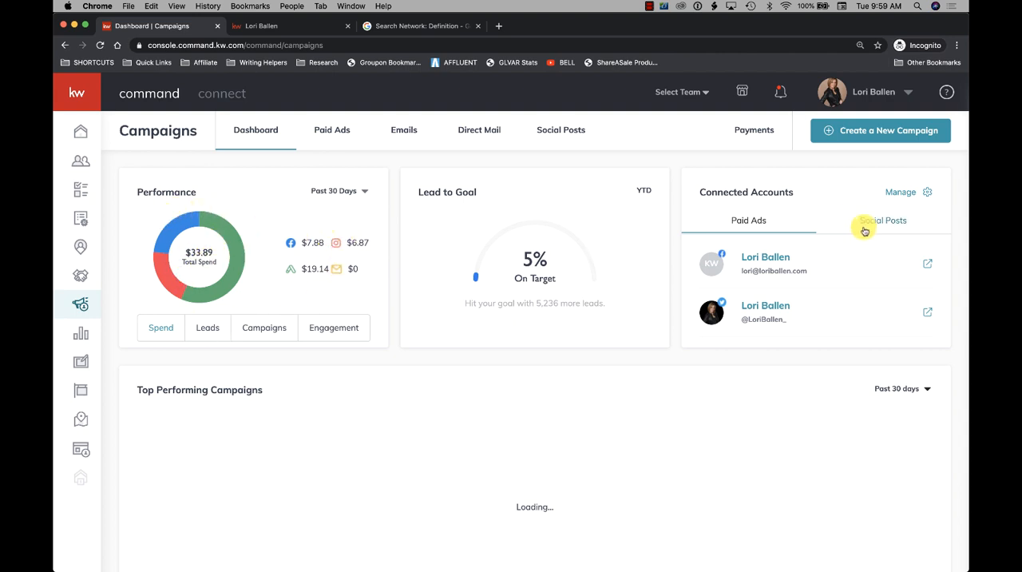
- Check the Performance card's date range options and view its Leads, Campaigns, Engagement and Spend breakdowns
click(357, 193)
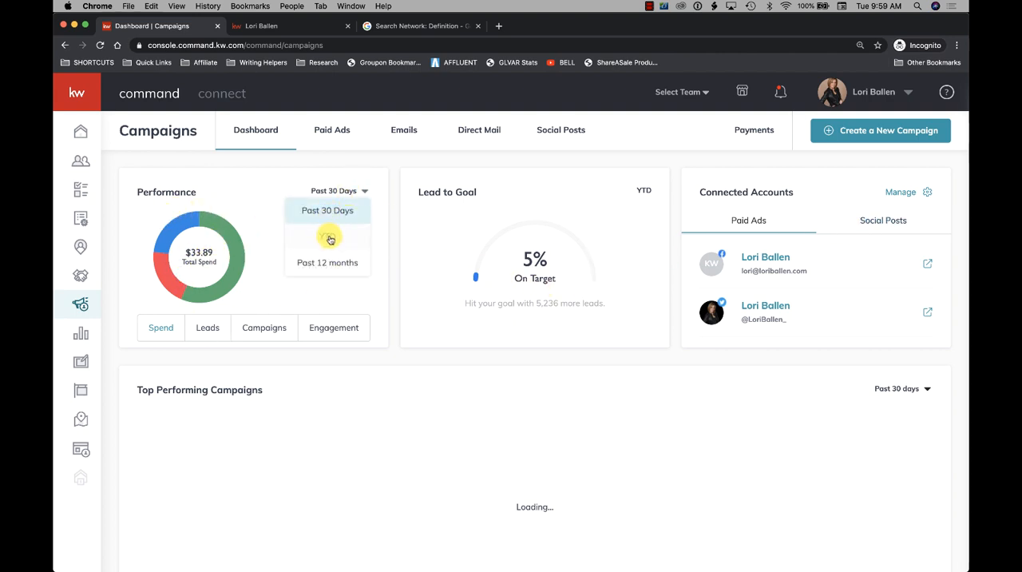
click(243, 188)
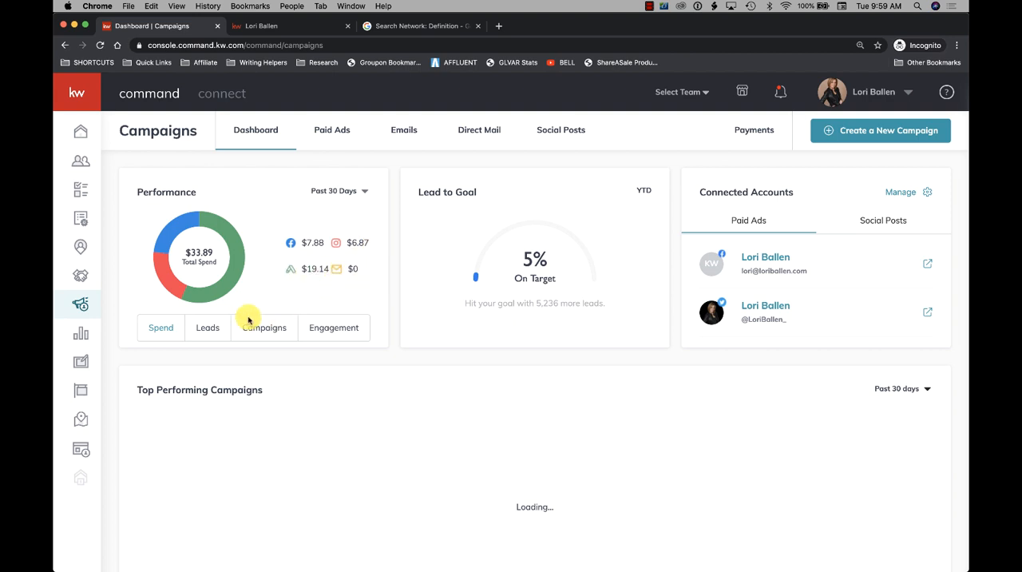
click(207, 330)
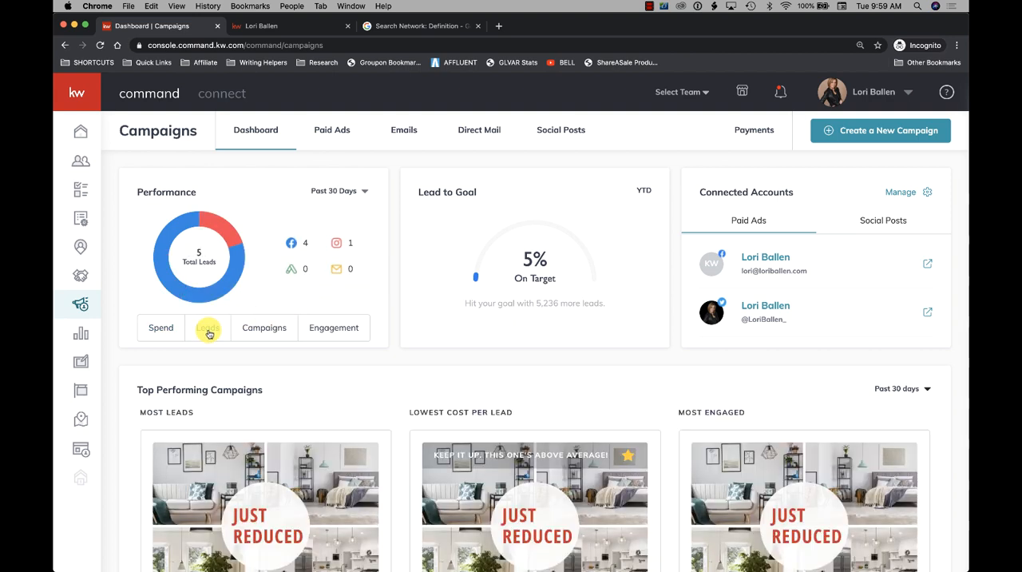
click(264, 333)
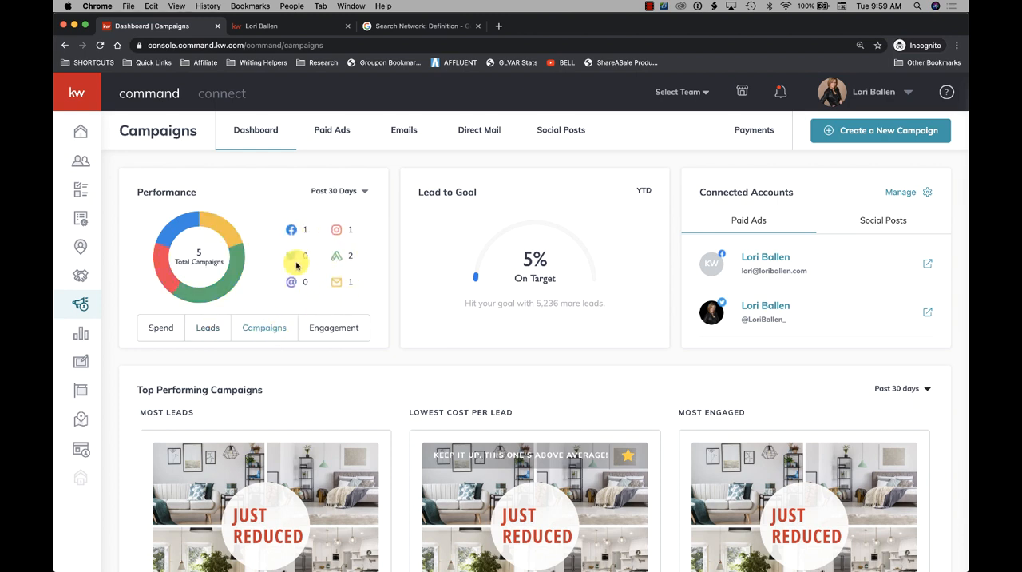
click(327, 331)
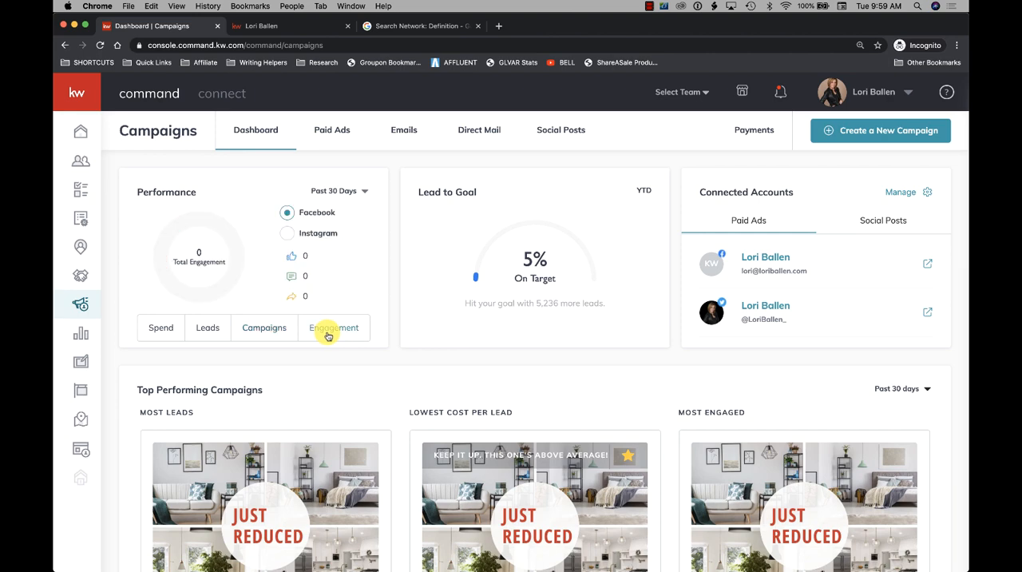
click(162, 330)
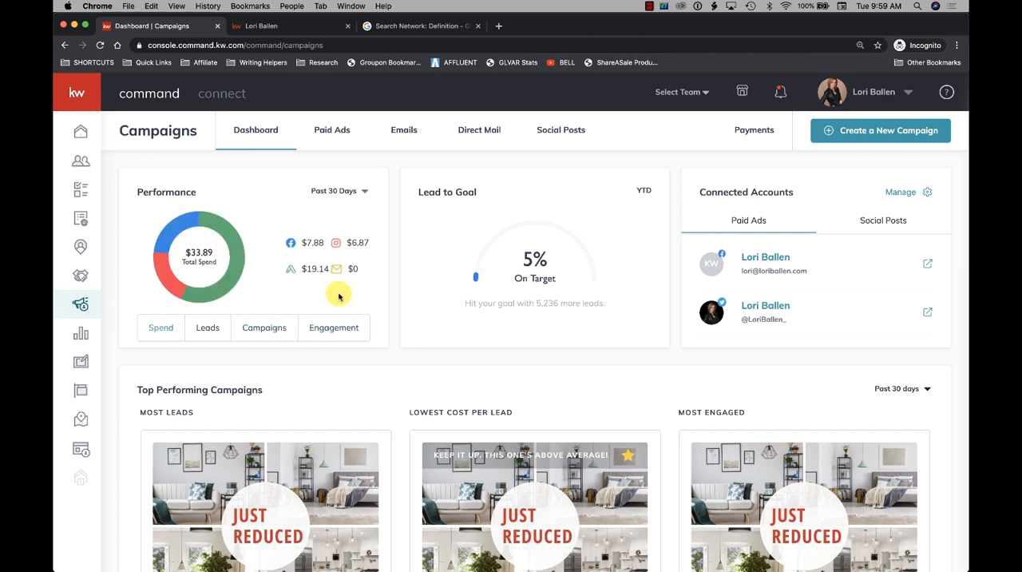
scroll(240, 252, down, 1)
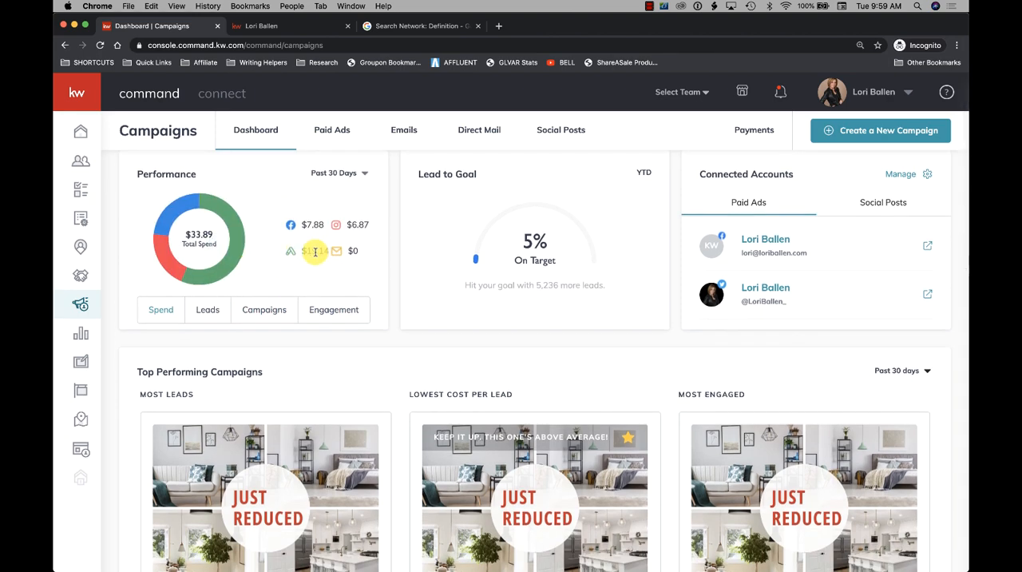
scroll(311, 248, up, 1)
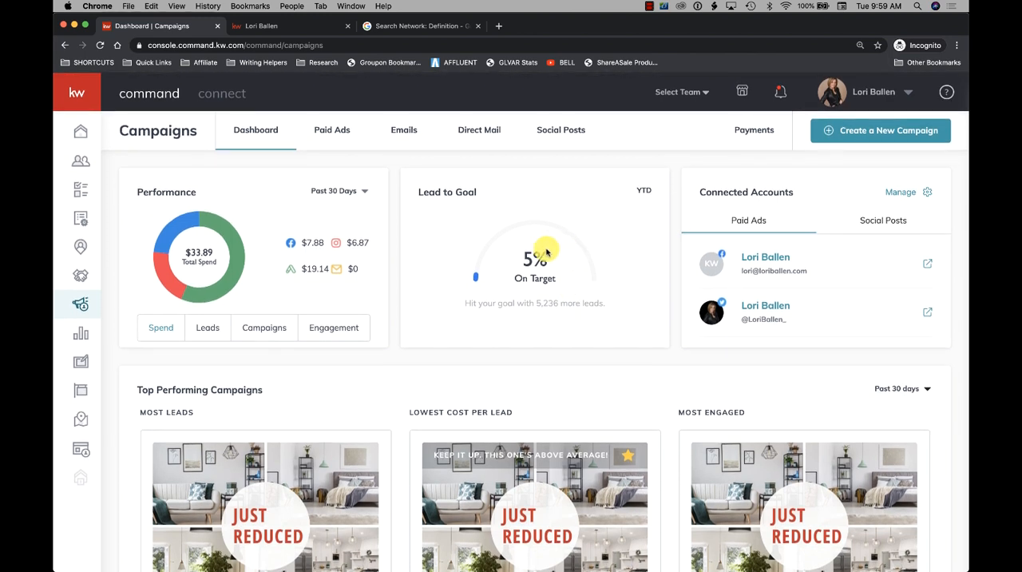
- Open the connected accounts manager, review the linked Facebook and Twitter accounts, and close it
click(925, 194)
scroll(589, 324, down, 5)
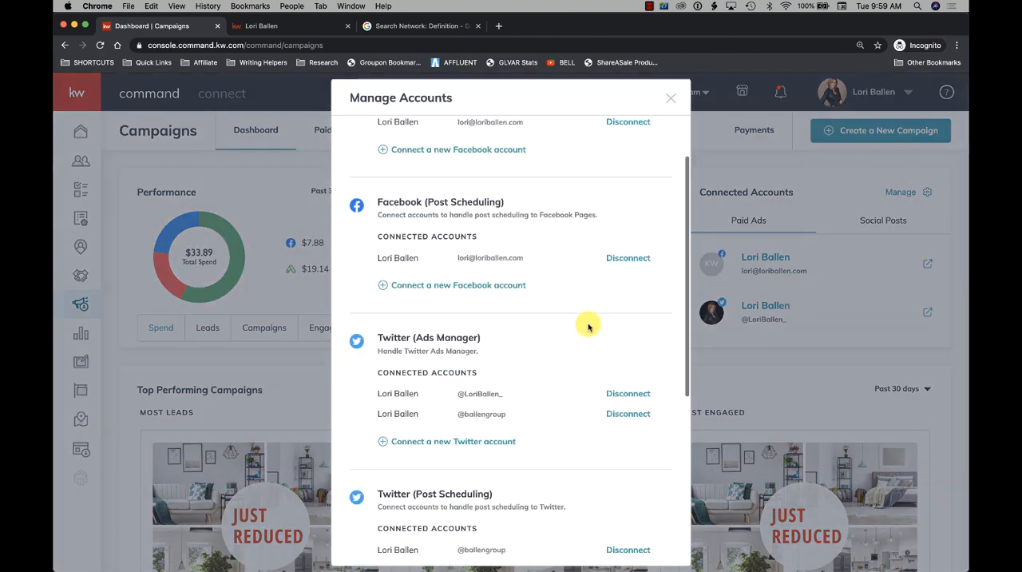
scroll(588, 324, up, 1)
scroll(588, 324, up, 5)
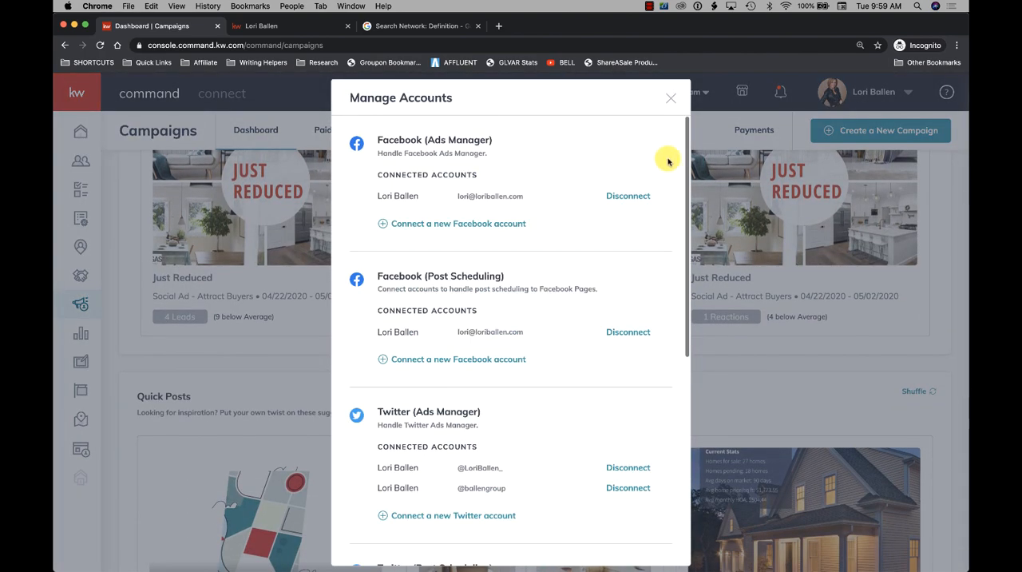
click(671, 98)
scroll(389, 383, up, 3)
scroll(389, 387, up, 3)
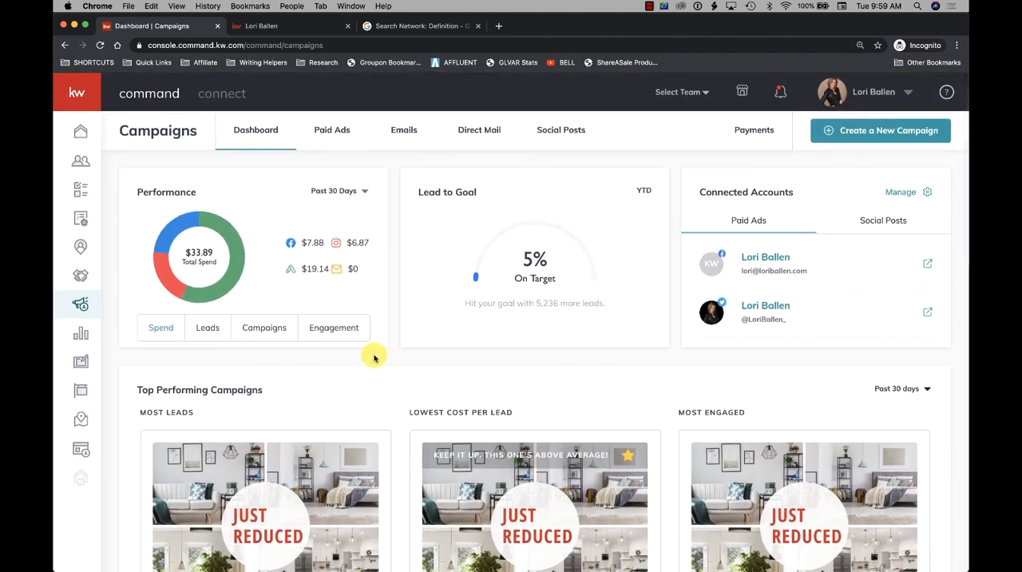
- Compare the Leads and Spend breakdowns in the Performance card and look over the top performing campaigns and quick posts
click(206, 330)
click(161, 328)
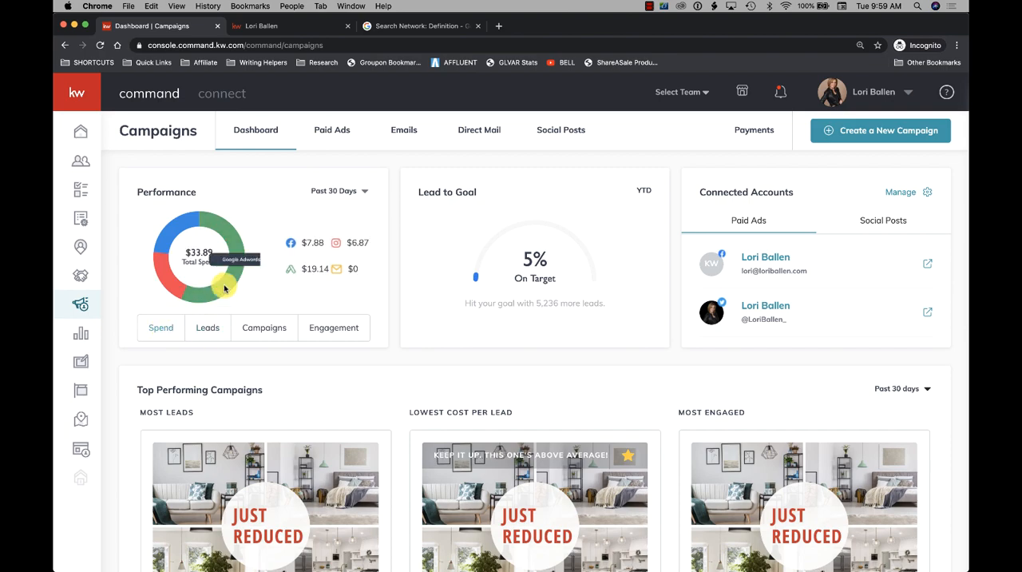
scroll(296, 267, down, 6)
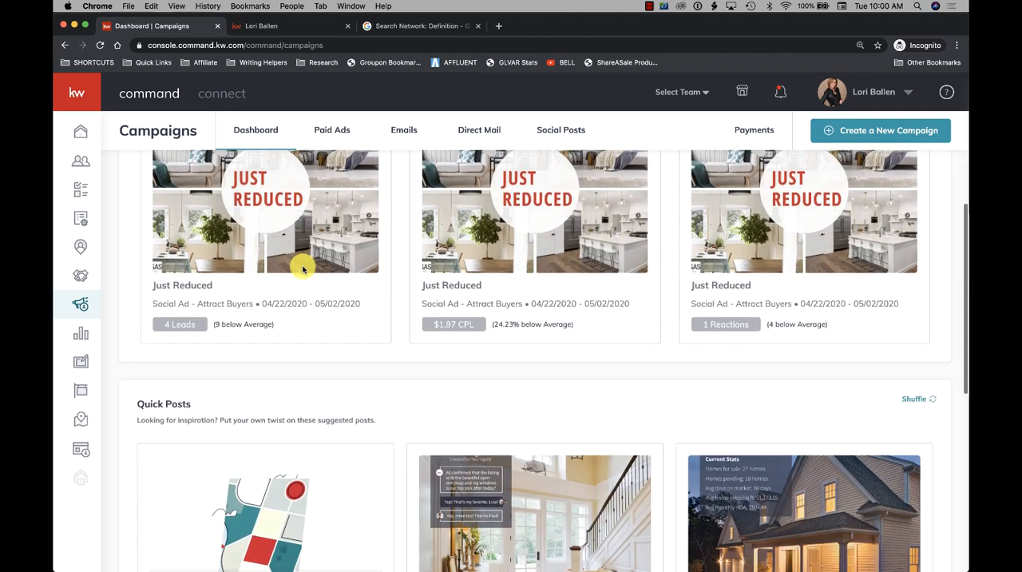
scroll(302, 268, down, 4)
scroll(304, 269, up, 12)
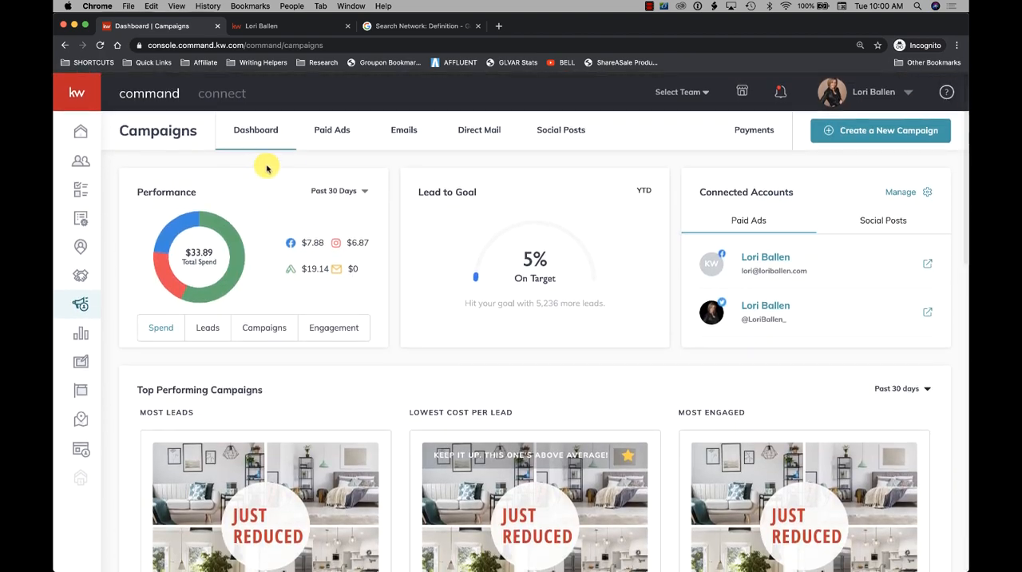
- Reload the campaigns dashboard, open the Paid Ads list and examine each campaign's status, duration, cost metrics and total spend
click(257, 134)
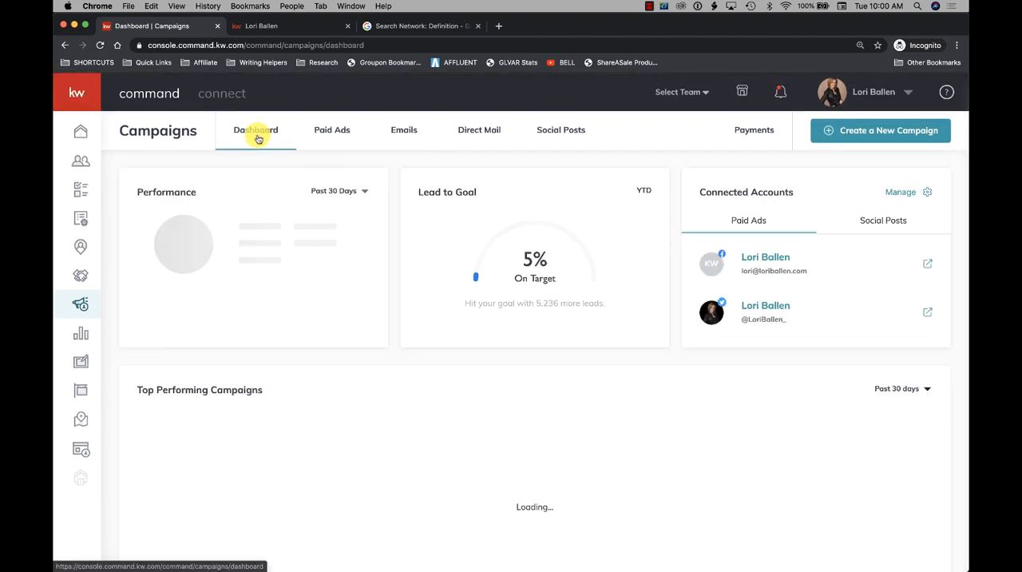
click(331, 132)
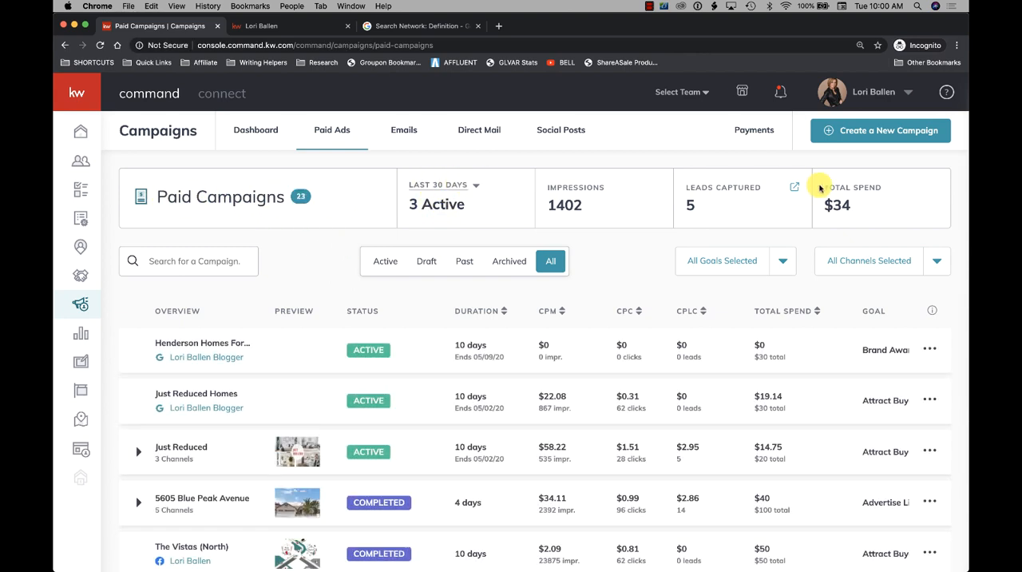
scroll(251, 258, down, 3)
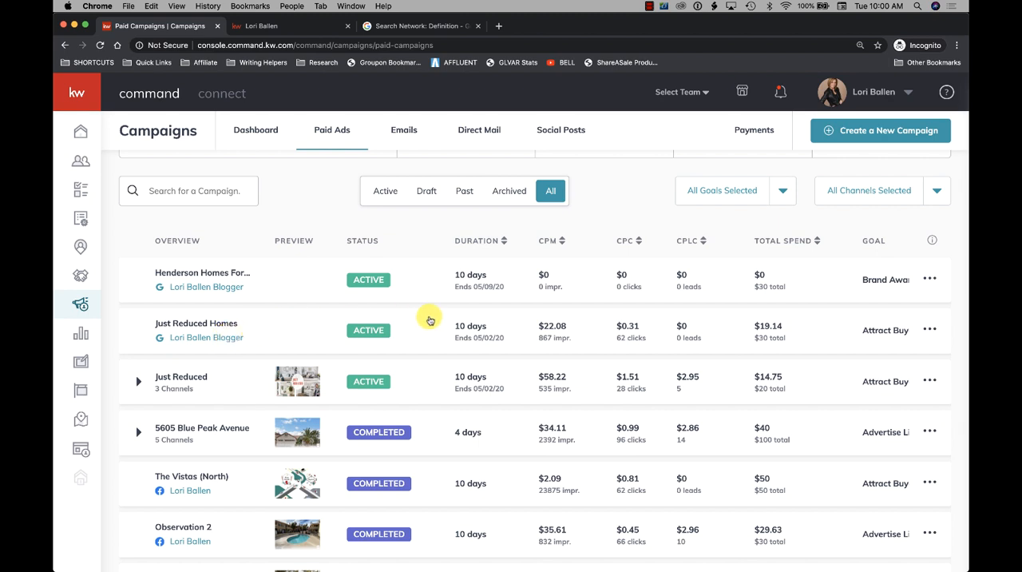
scroll(278, 341, down, 1)
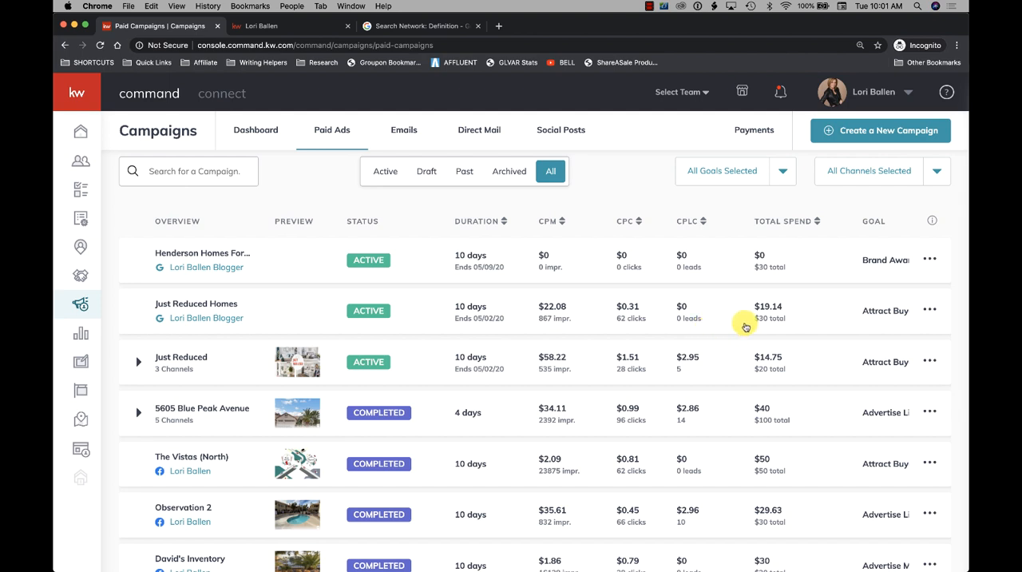
scroll(743, 326, down, 1)
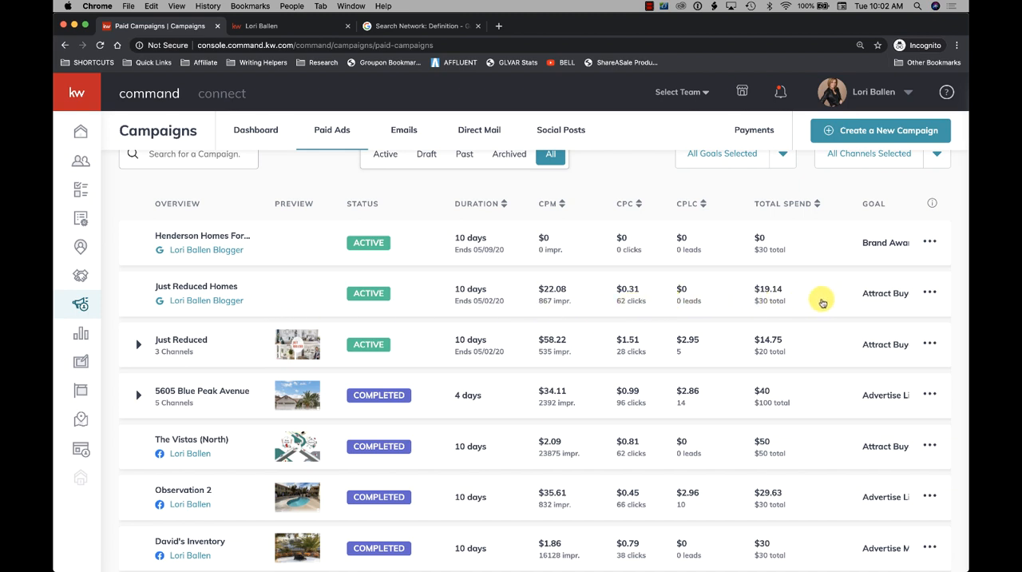
- Expand the Just Reduced Homes campaign and check the available actions for its Google channel and for the whole campaign
click(141, 295)
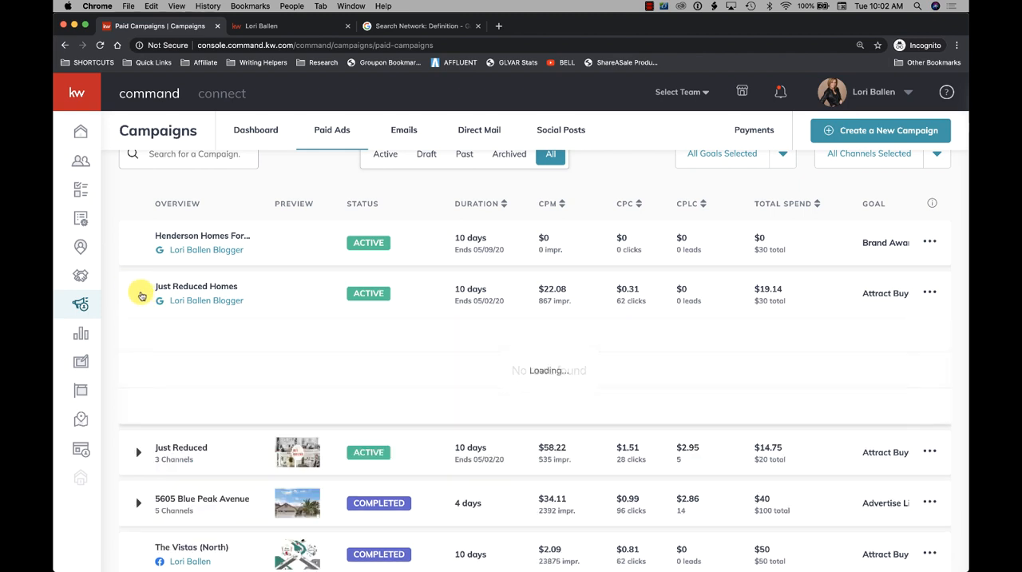
click(141, 295)
click(141, 296)
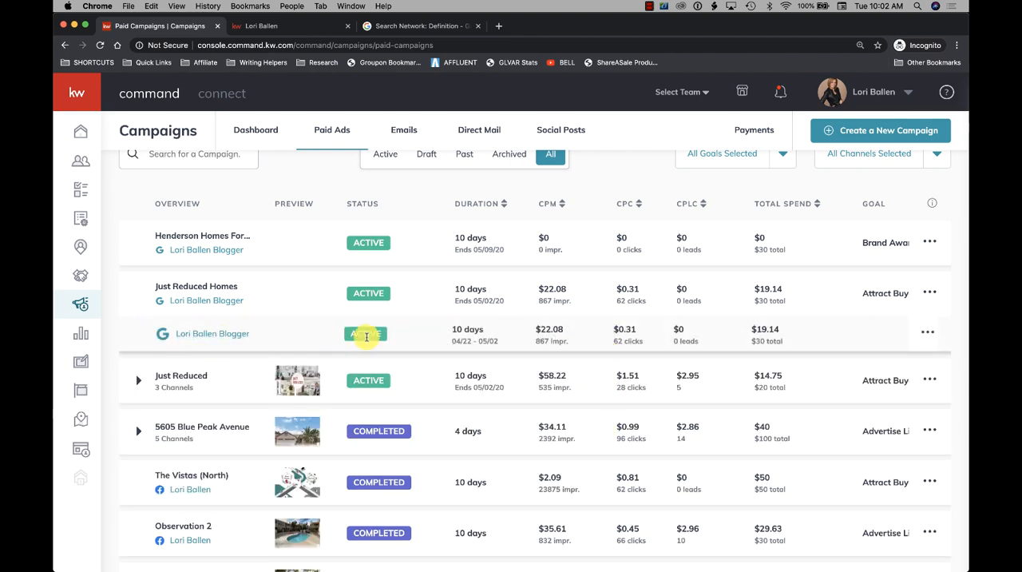
click(929, 338)
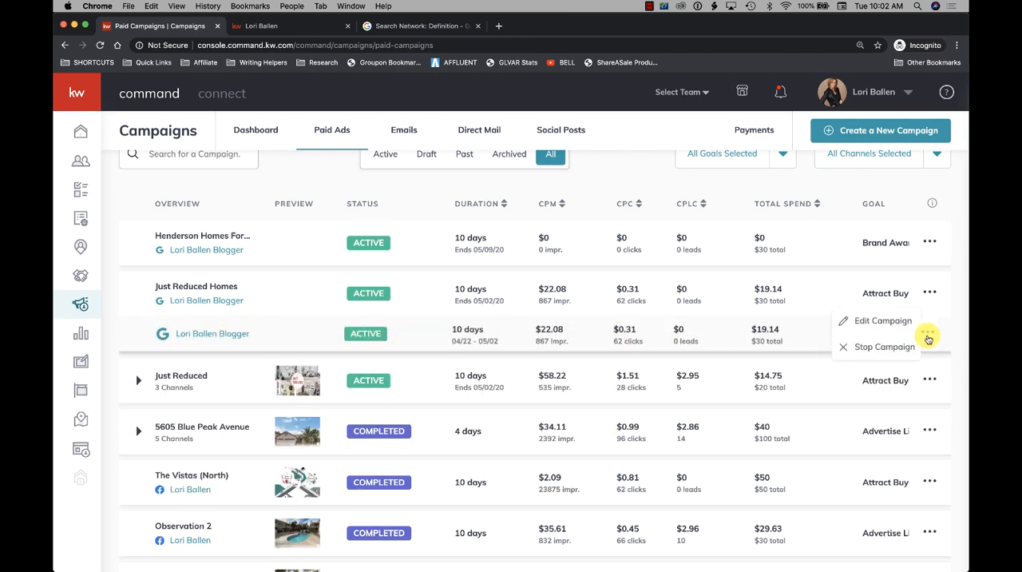
click(930, 294)
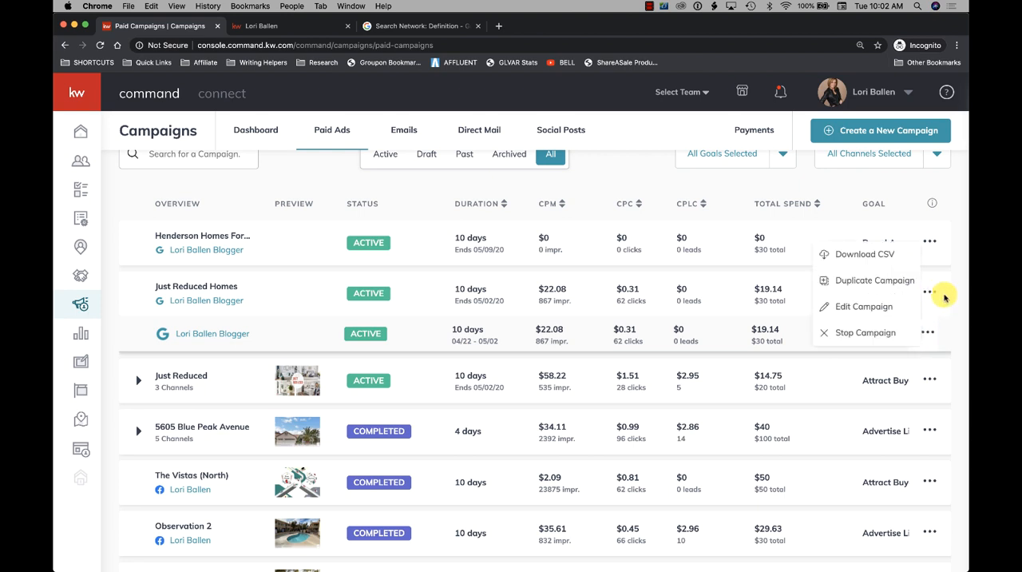
mouse_move(926, 296)
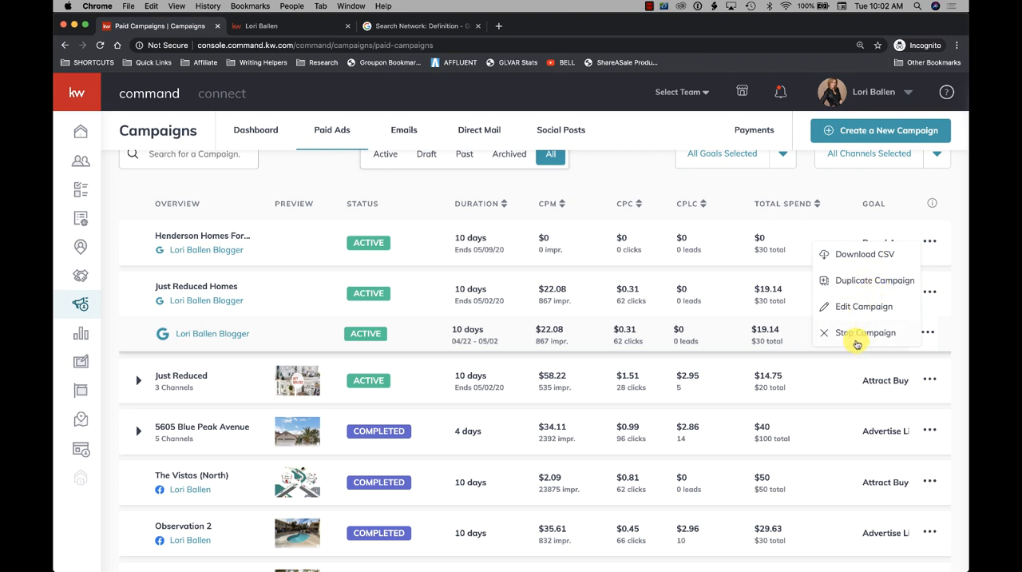
mouse_move(927, 336)
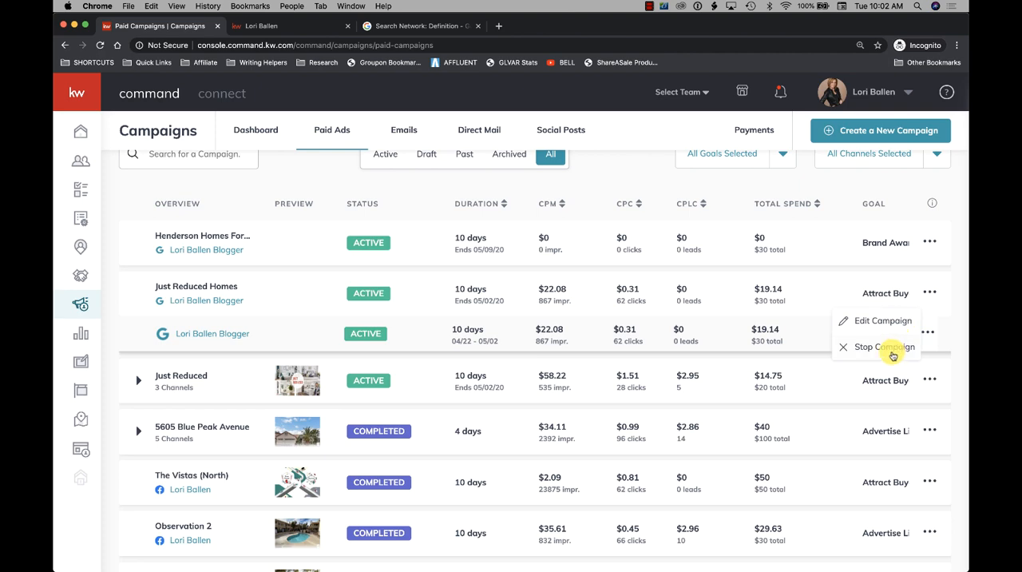
- Open the preview of the Just Reduced Homes Google ad, inspect its full destination URL and close the preview
click(209, 340)
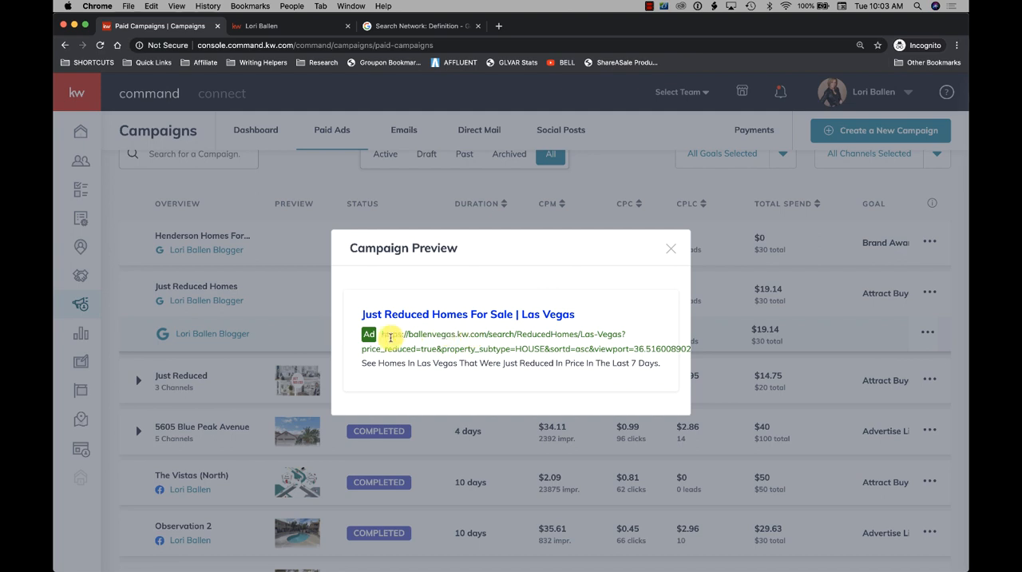
drag(381, 334, 694, 344)
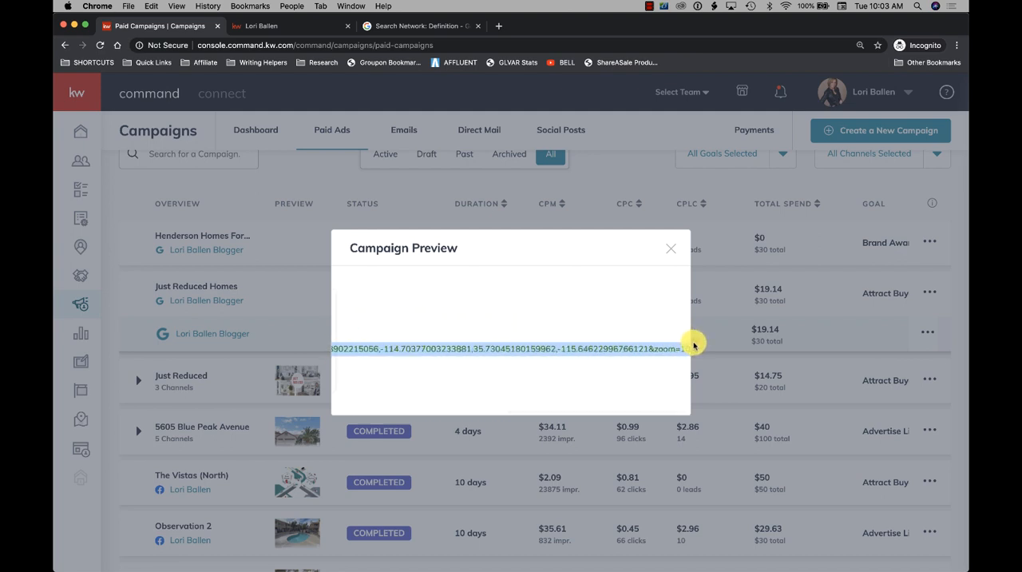
click(558, 305)
scroll(458, 322, left, 5)
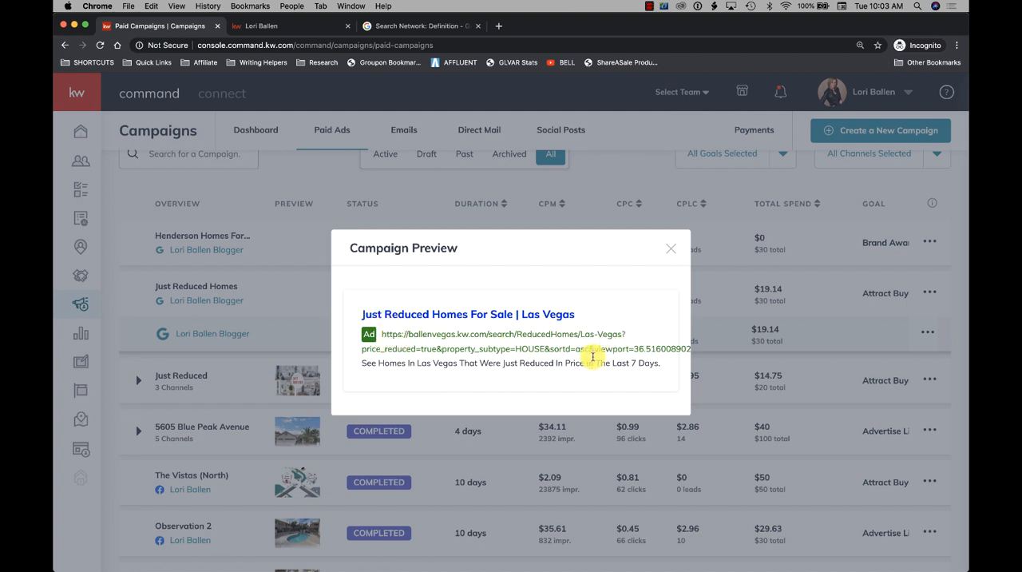
click(665, 252)
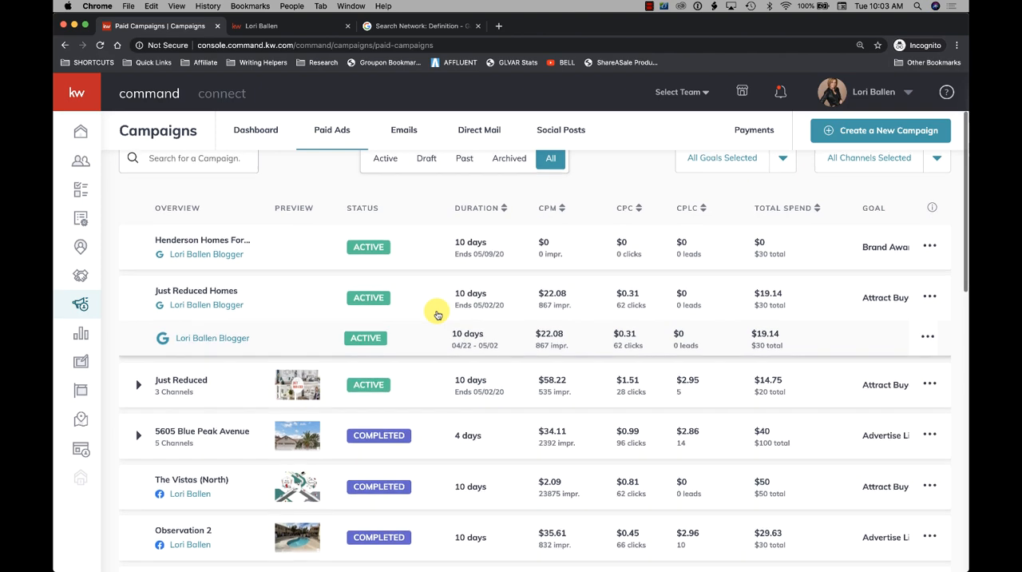
scroll(438, 315, down, 1)
scroll(437, 314, up, 3)
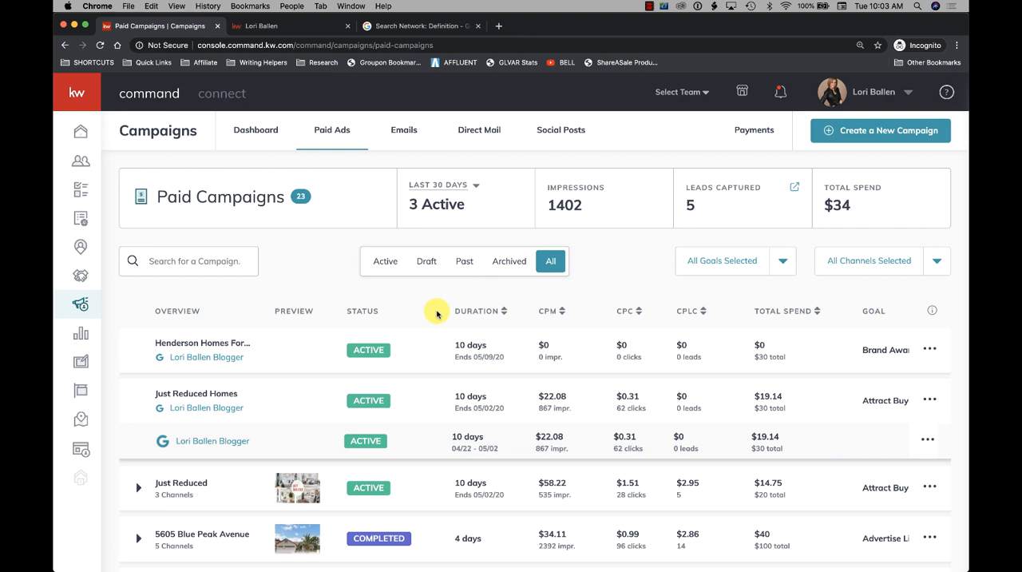
click(649, 8)
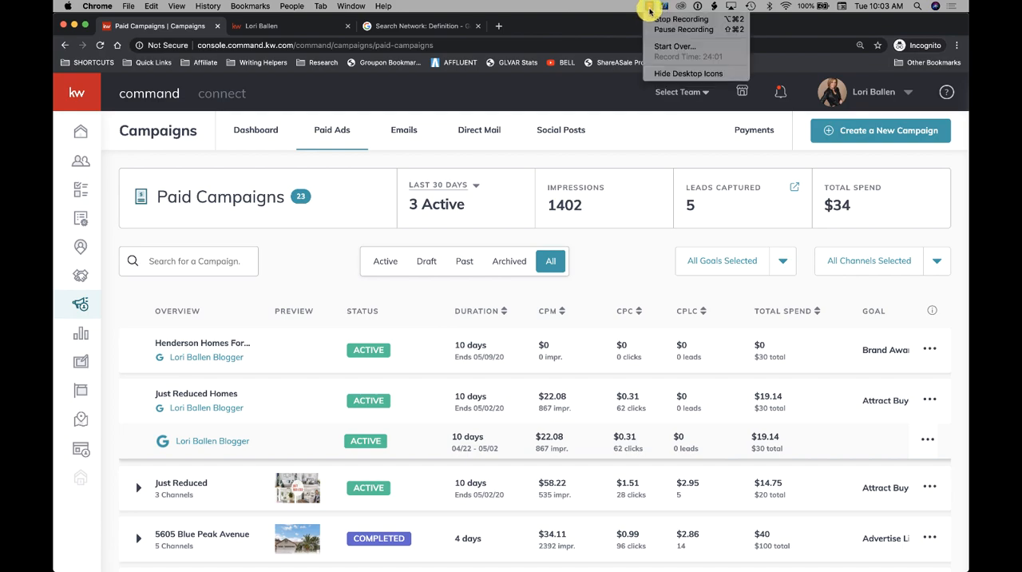